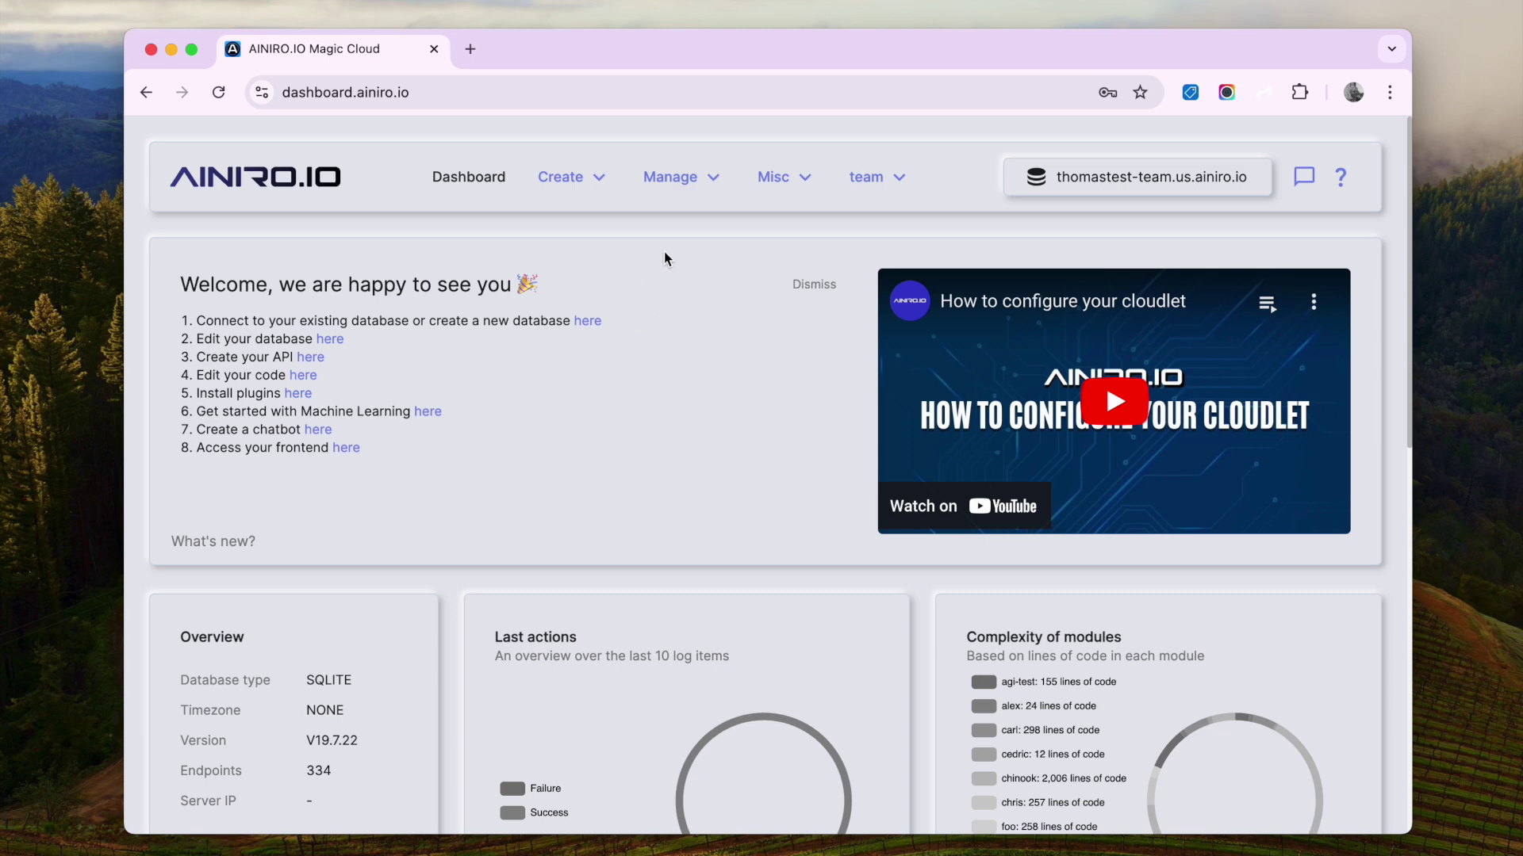
{"action": "left_click", "coordinate": [674, 179]}
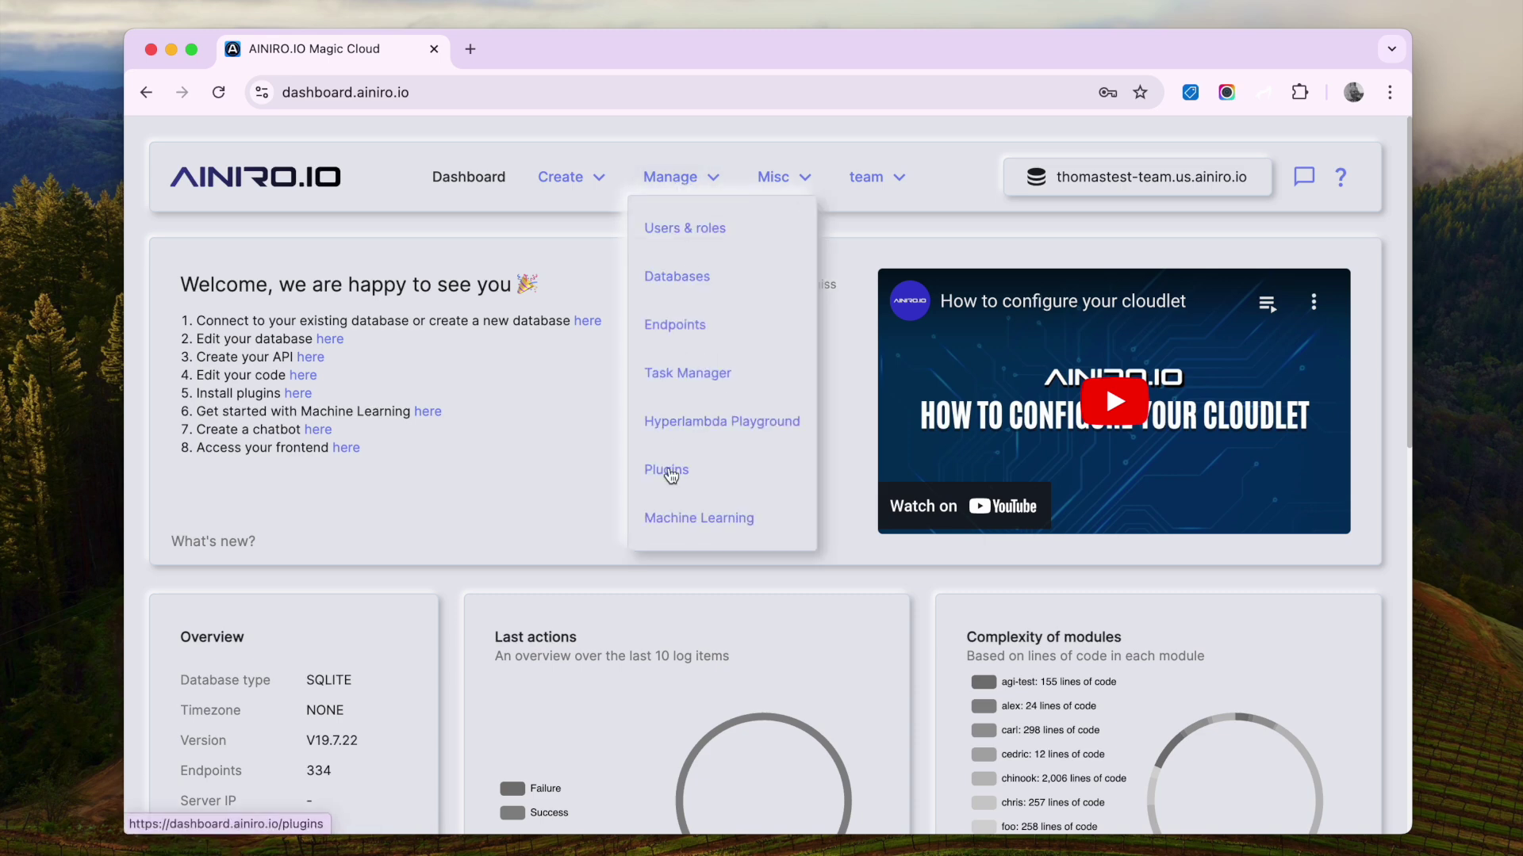
{"action": "left_click", "coordinate": [670, 517]}
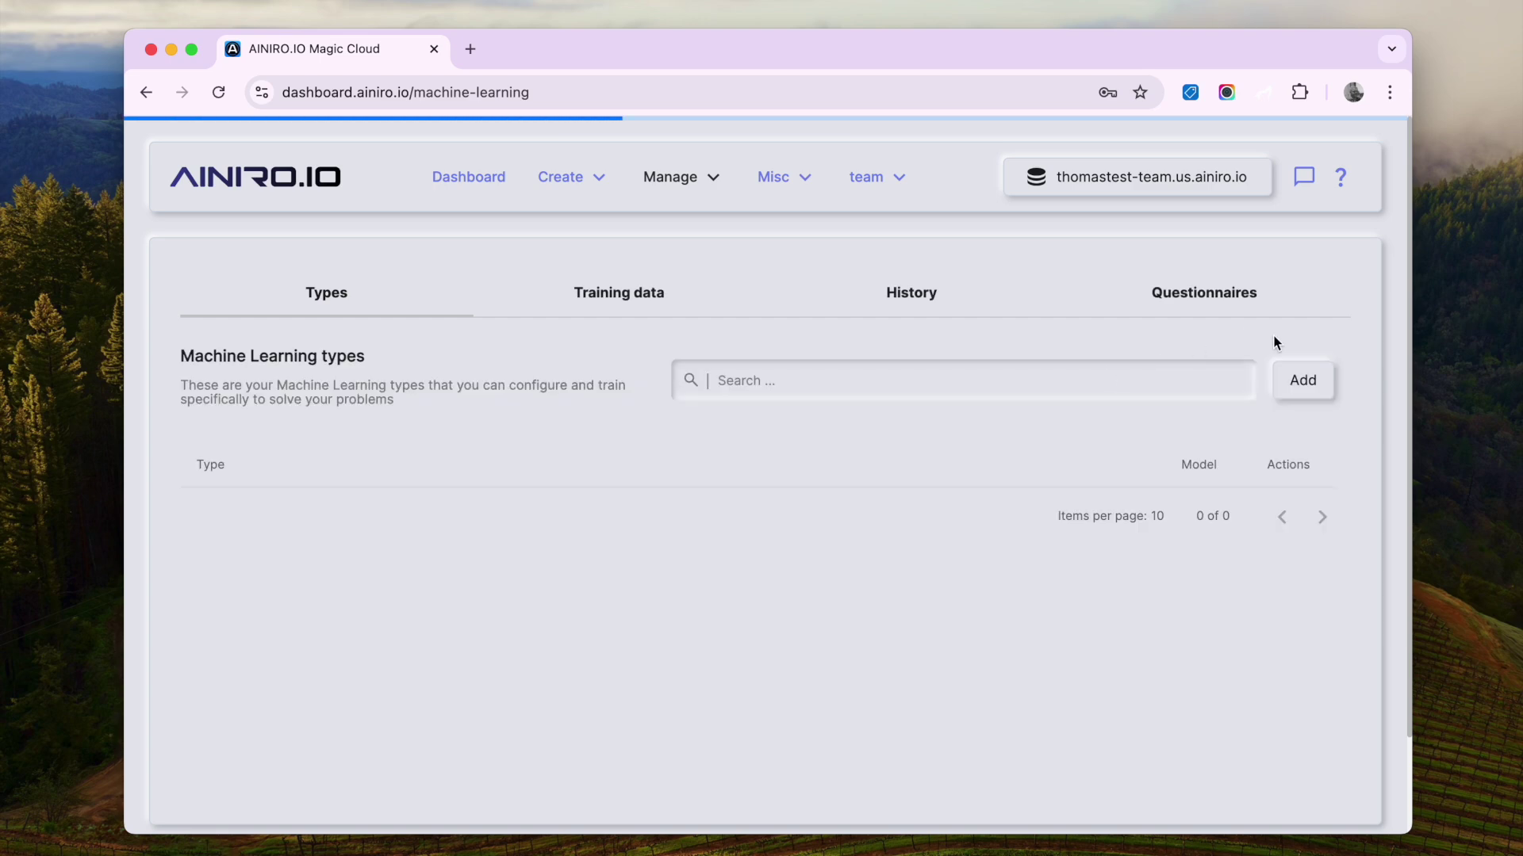
{"action": "left_click", "coordinate": [1298, 386]}
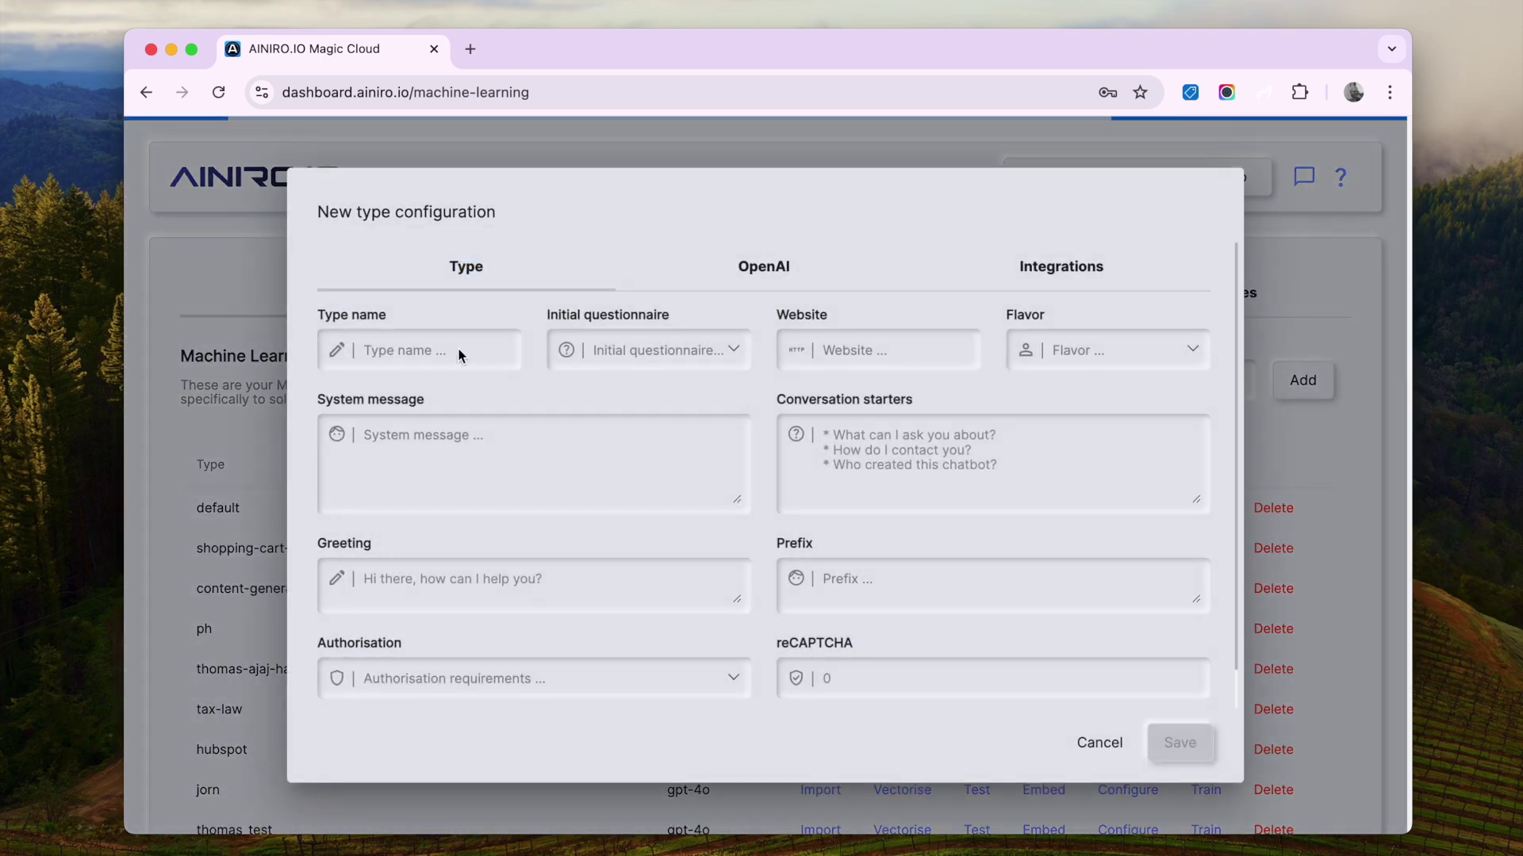
{"action": "left_click", "coordinate": [459, 349]}
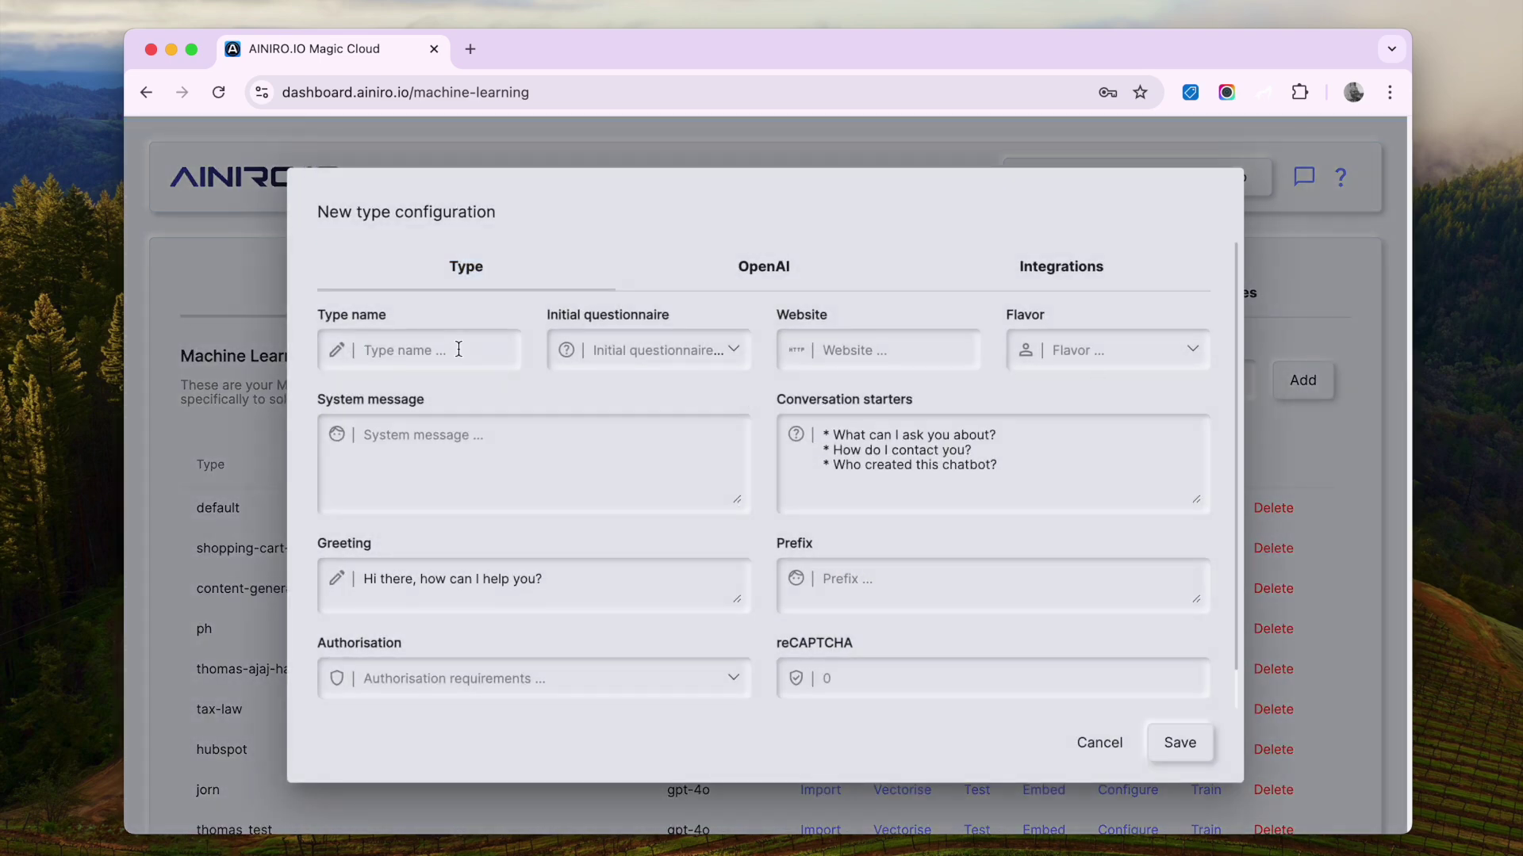
{"action": "type", "text": "internet"}
{"action": "left_click", "coordinate": [1166, 349]}
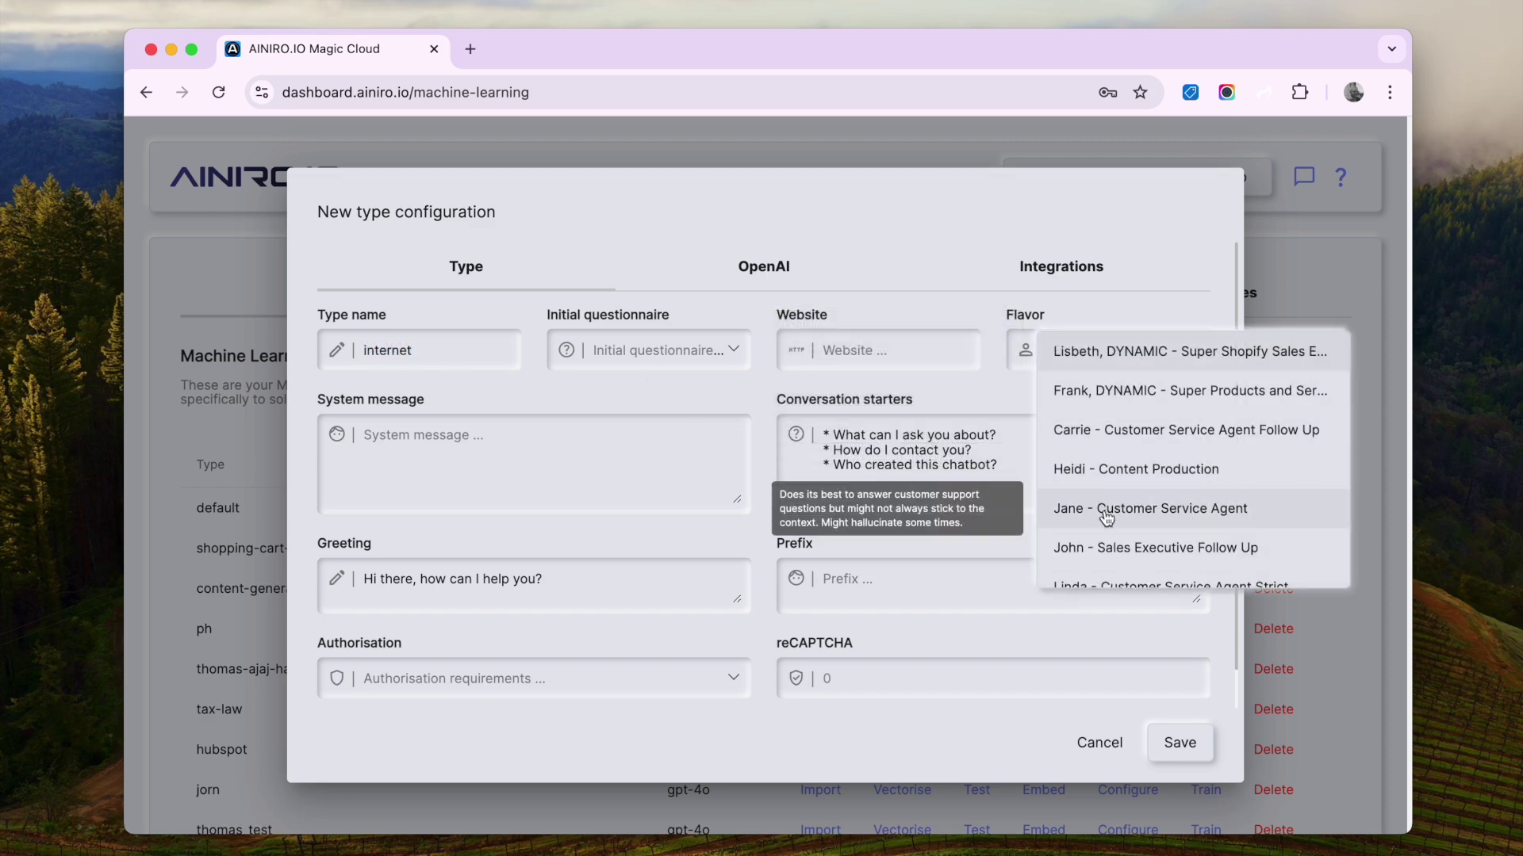
{"action": "scroll", "coordinate": [1110, 499], "scroll_direction": "down", "scroll_amount": 3}
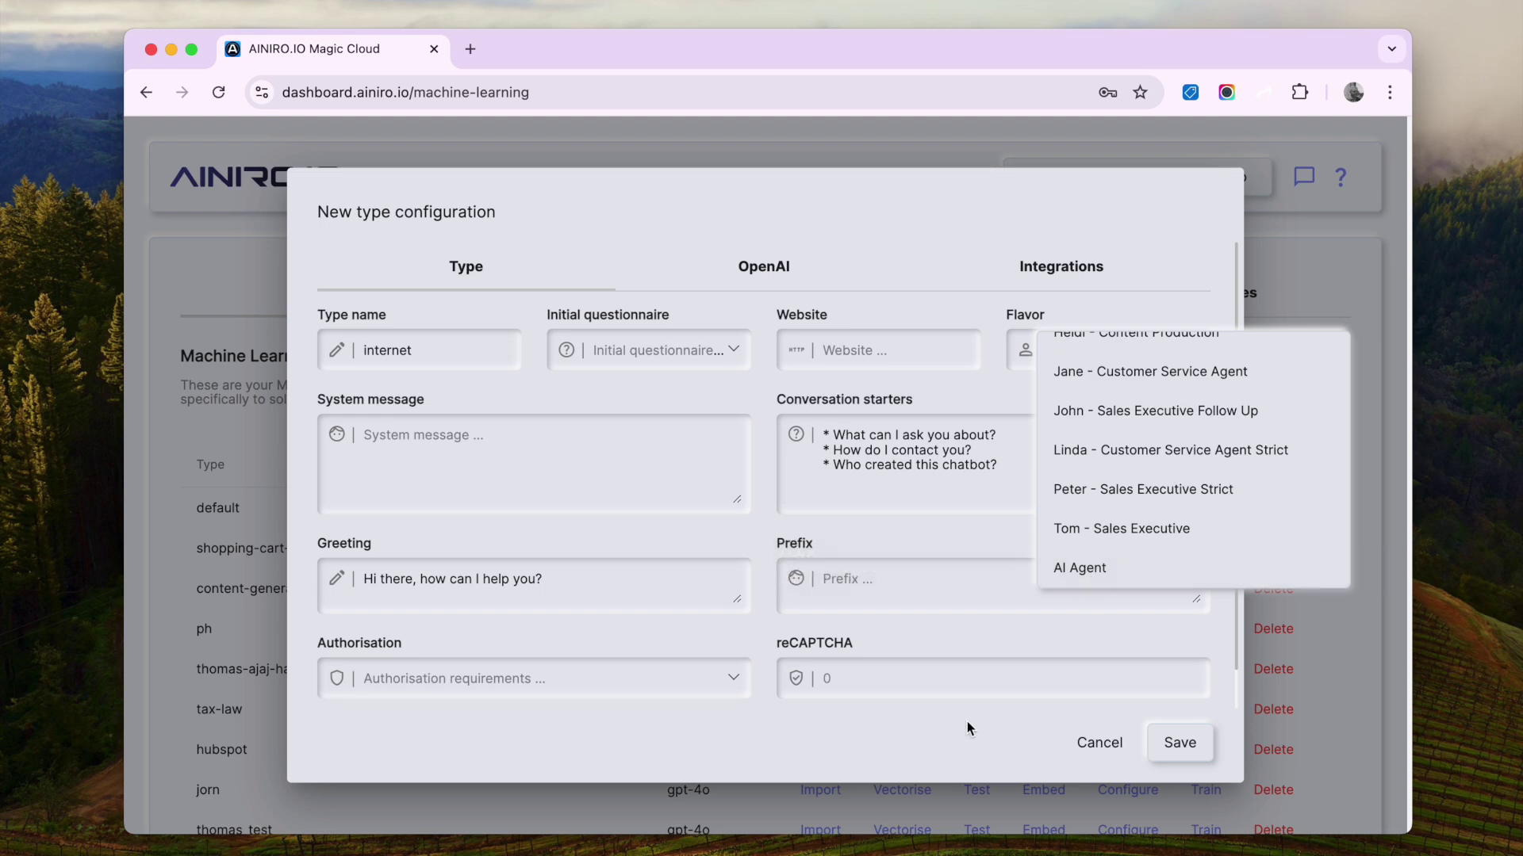
{"action": "left_click", "coordinate": [1099, 742]}
{"action": "left_click", "coordinate": [1099, 742]}
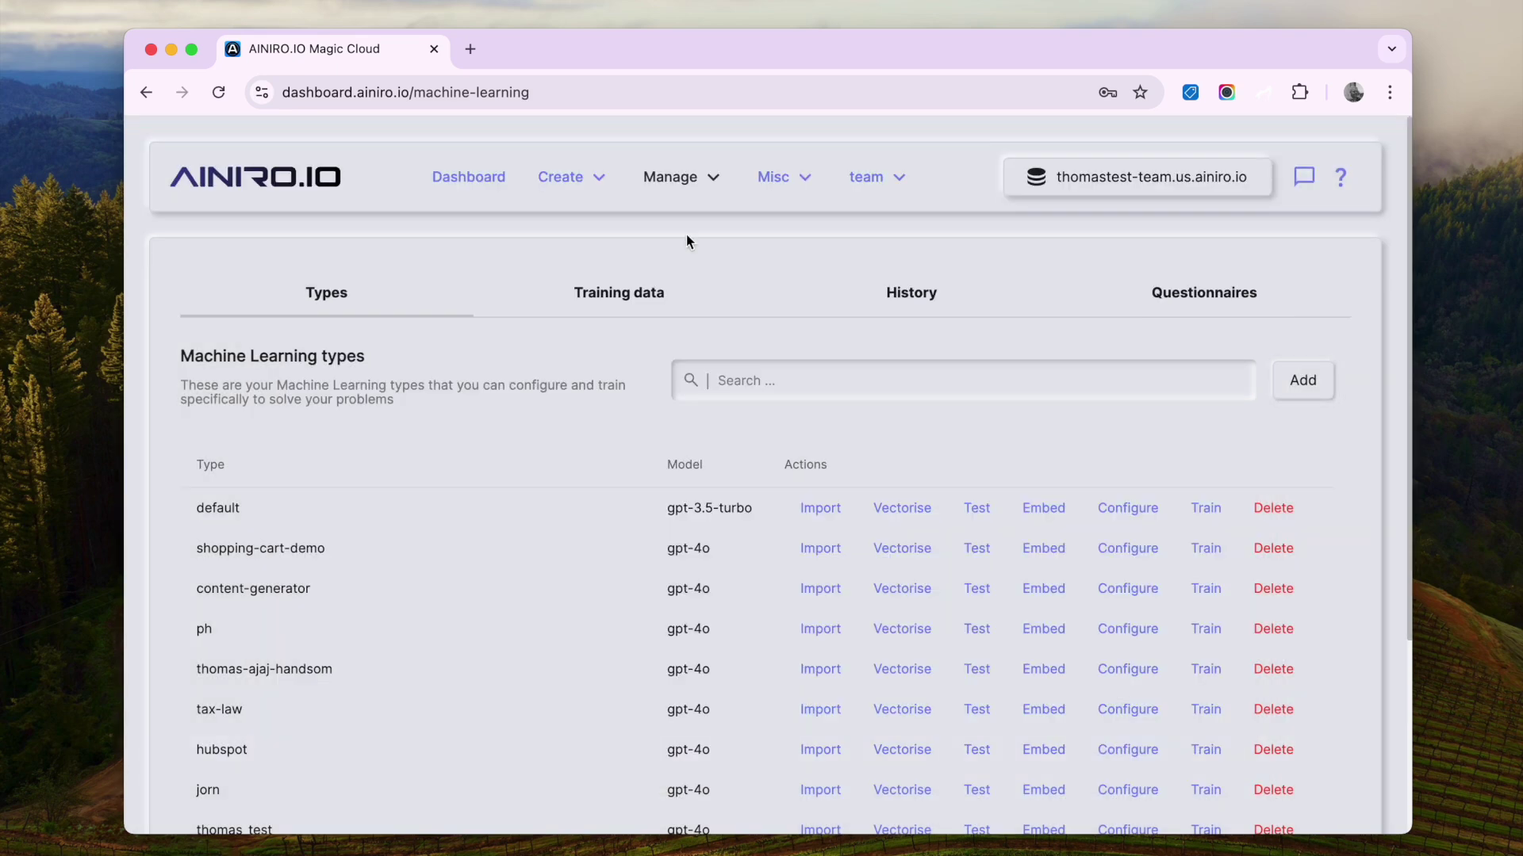
Search the plugins for openai and reinstall the openai module
{"action": "left_click", "coordinate": [670, 177]}
{"action": "left_click", "coordinate": [665, 466]}
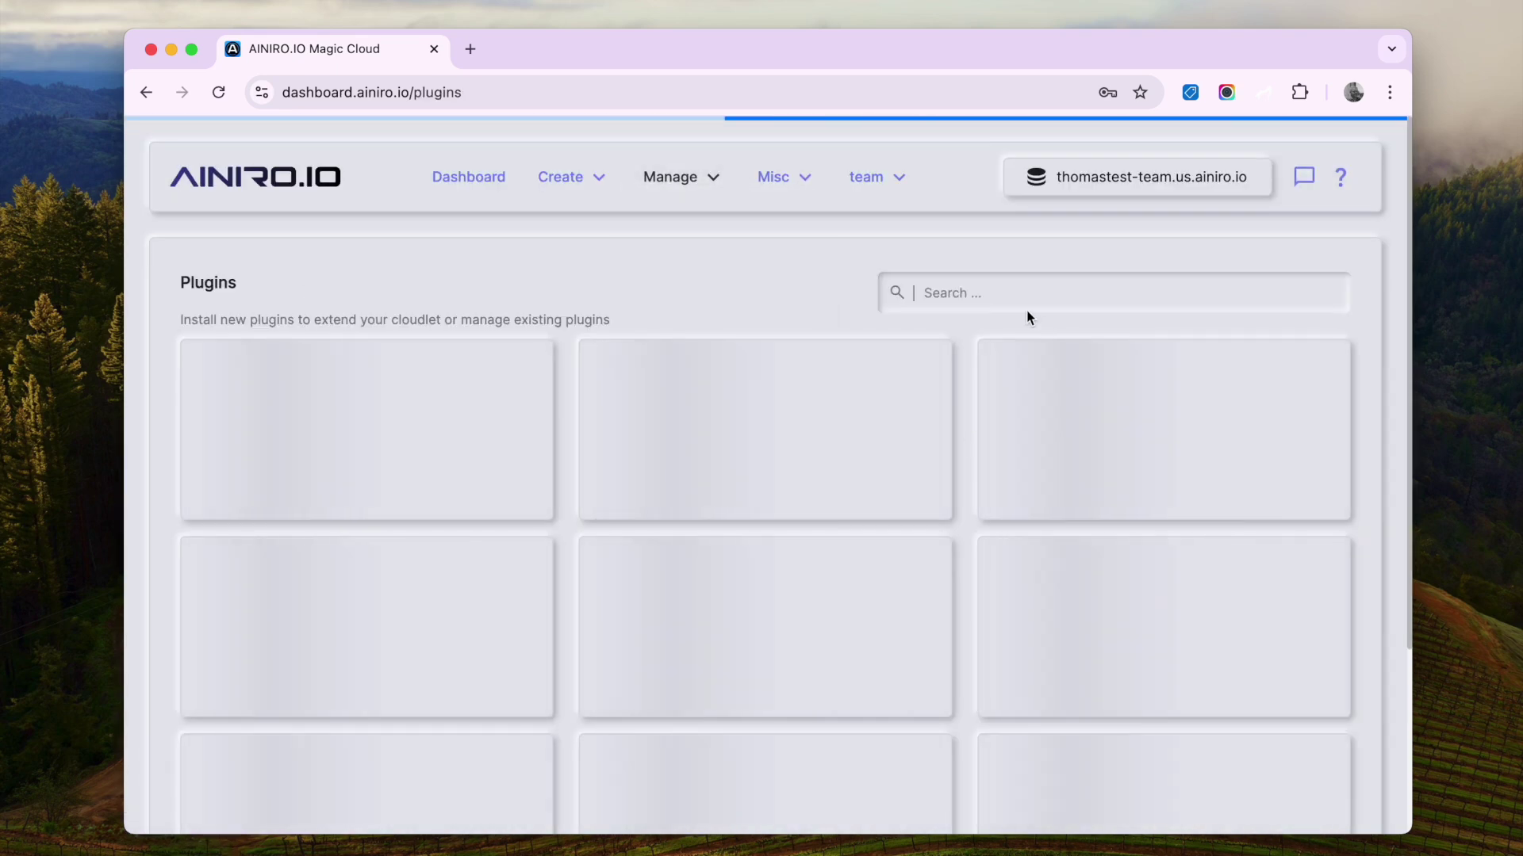
{"action": "type", "text": "openai"}
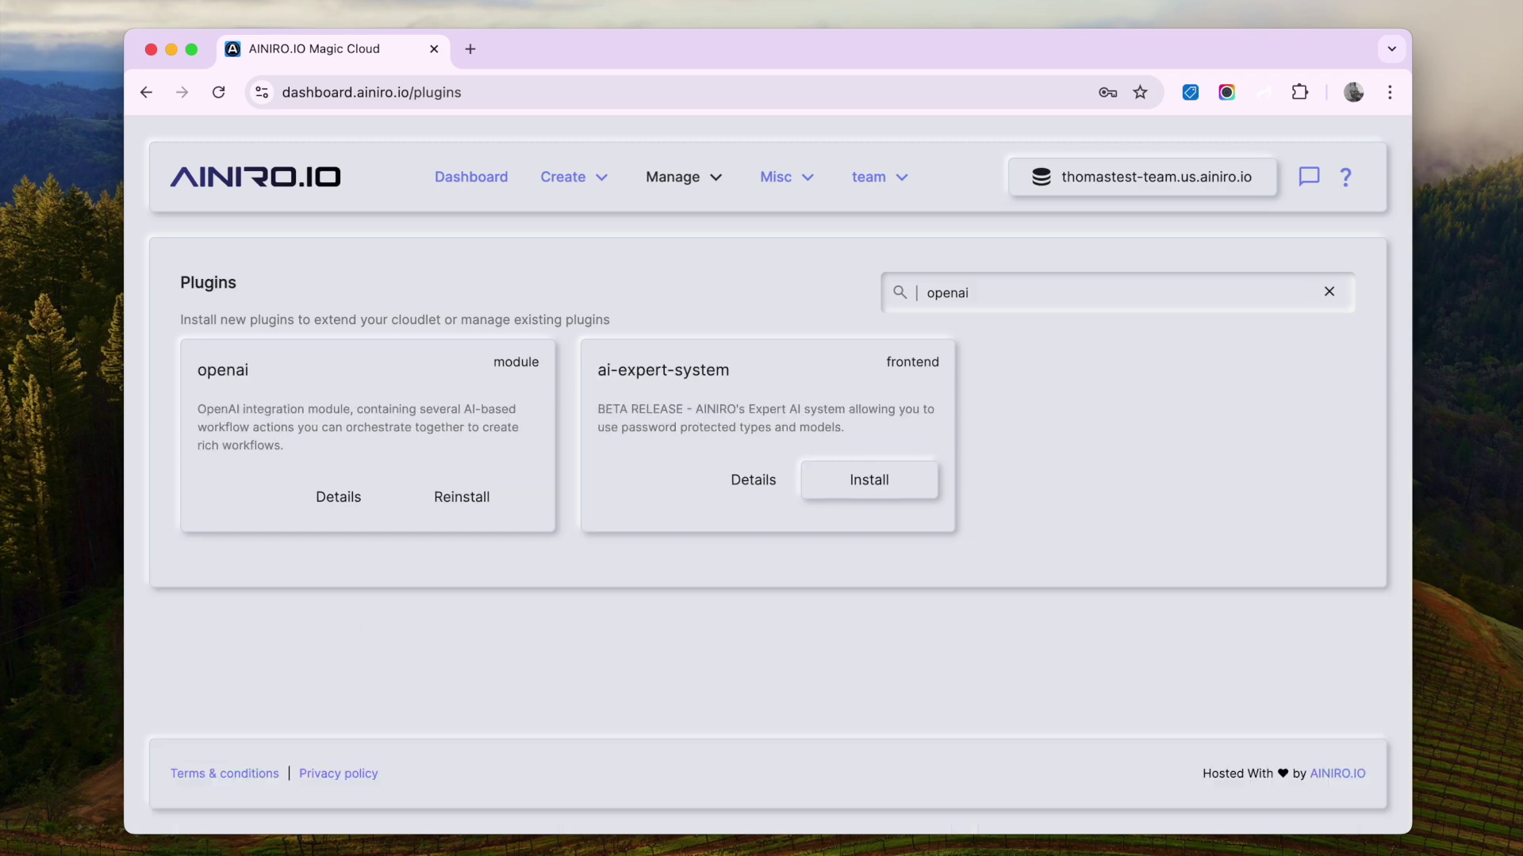
{"action": "left_click", "coordinate": [484, 502]}
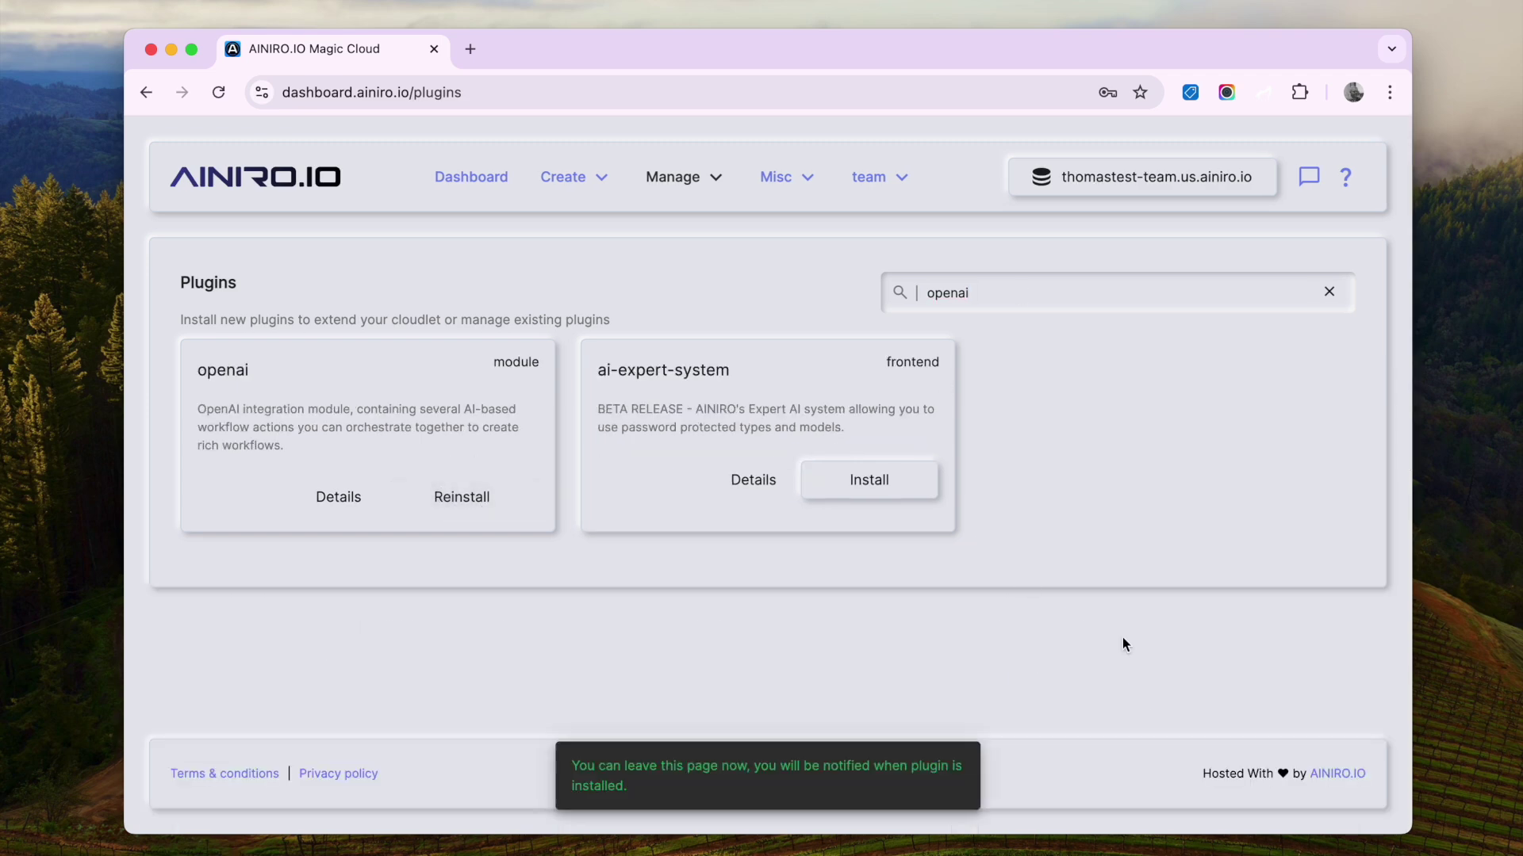
Start a new machine learning type configuration and name the type internet
{"action": "left_click", "coordinate": [673, 182]}
{"action": "left_click", "coordinate": [684, 516]}
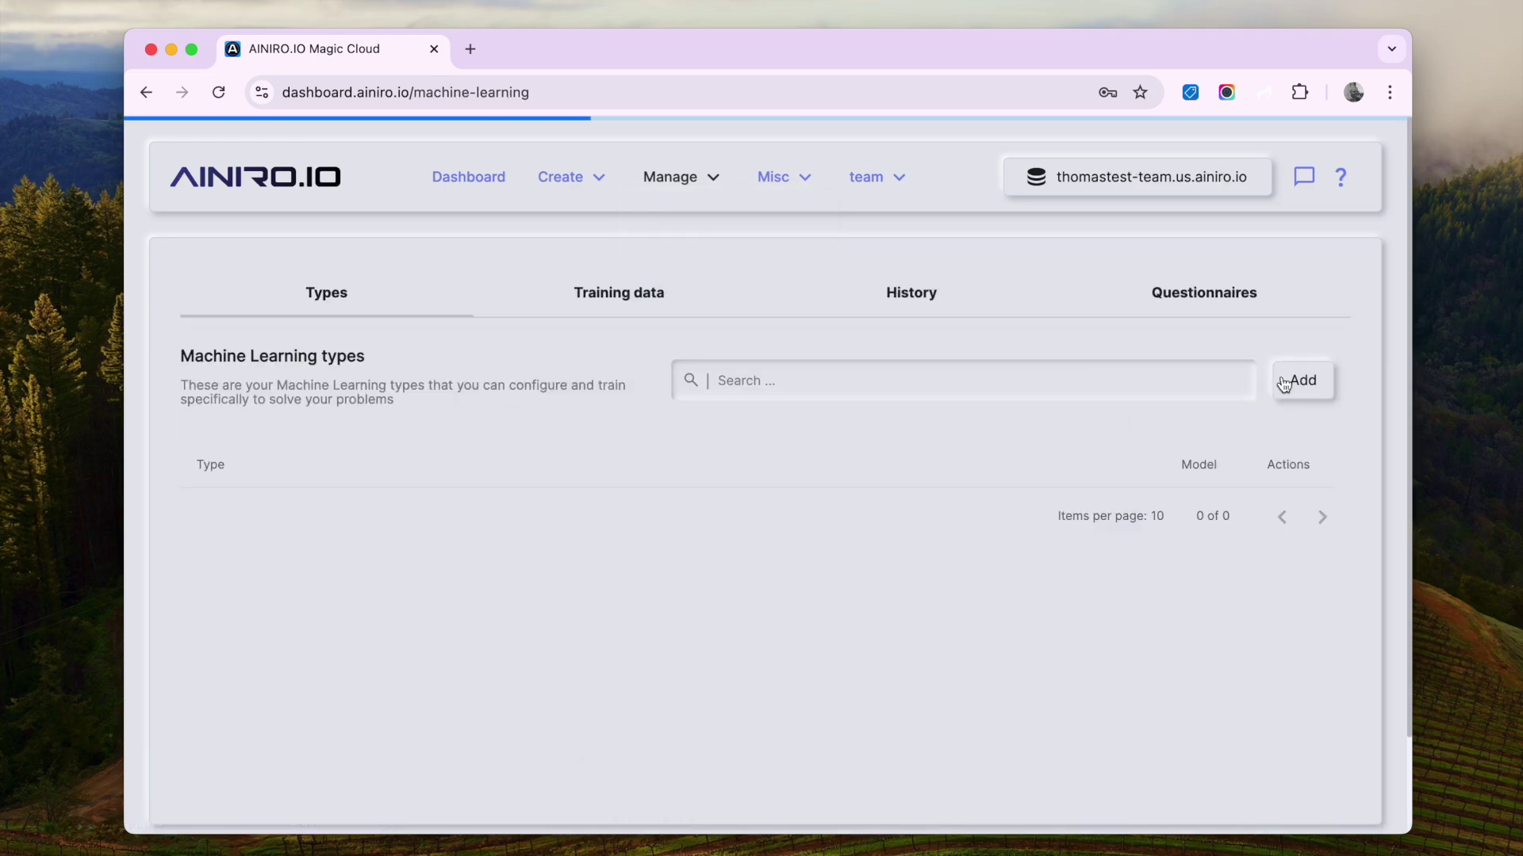
{"action": "left_click", "coordinate": [1310, 395]}
{"action": "left_click", "coordinate": [451, 351]}
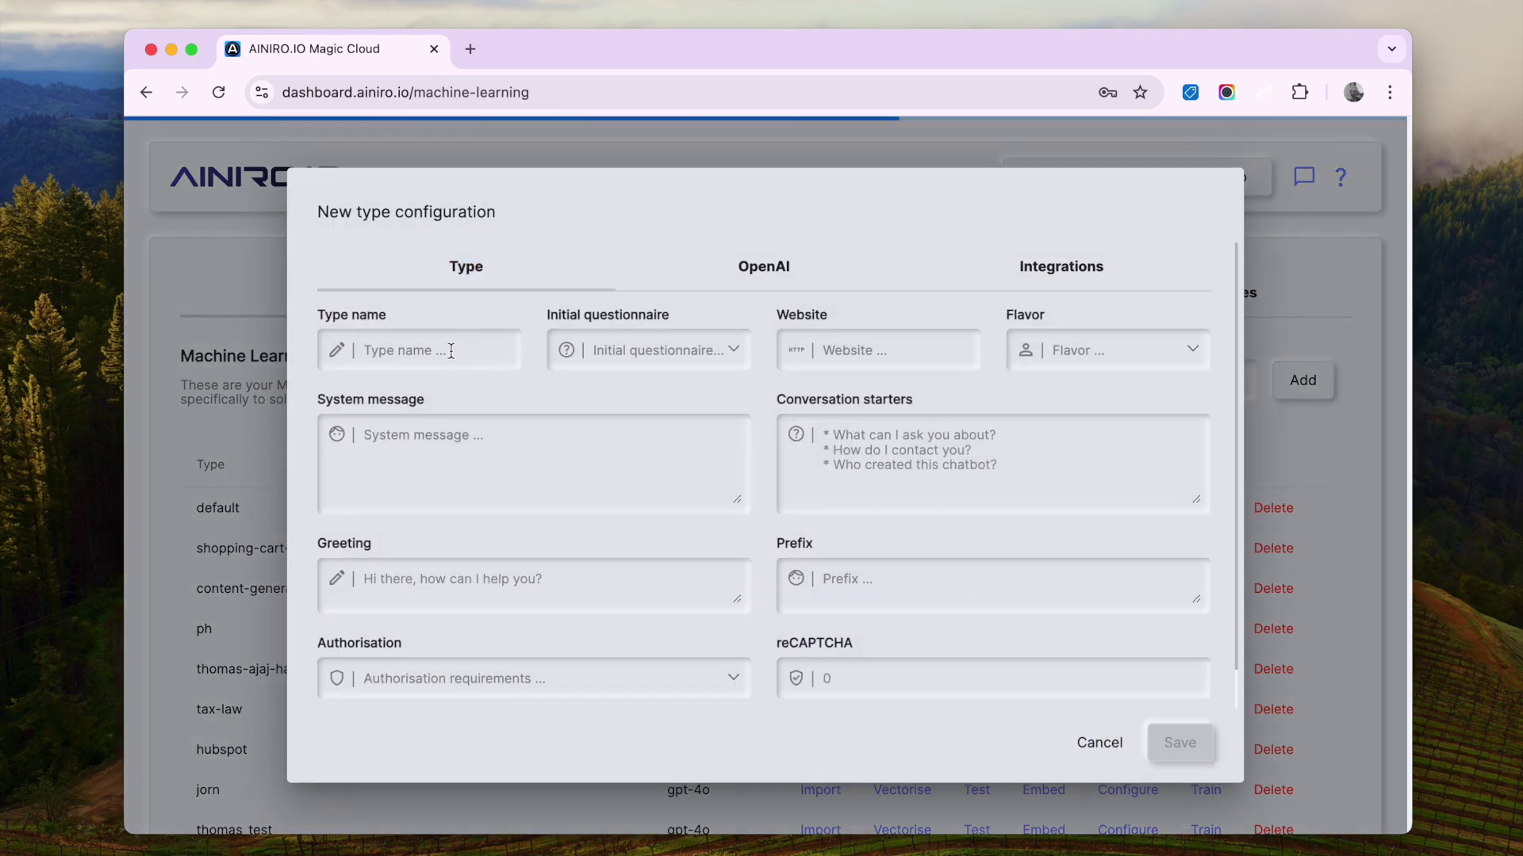
{"action": "type", "text": "insernet"}
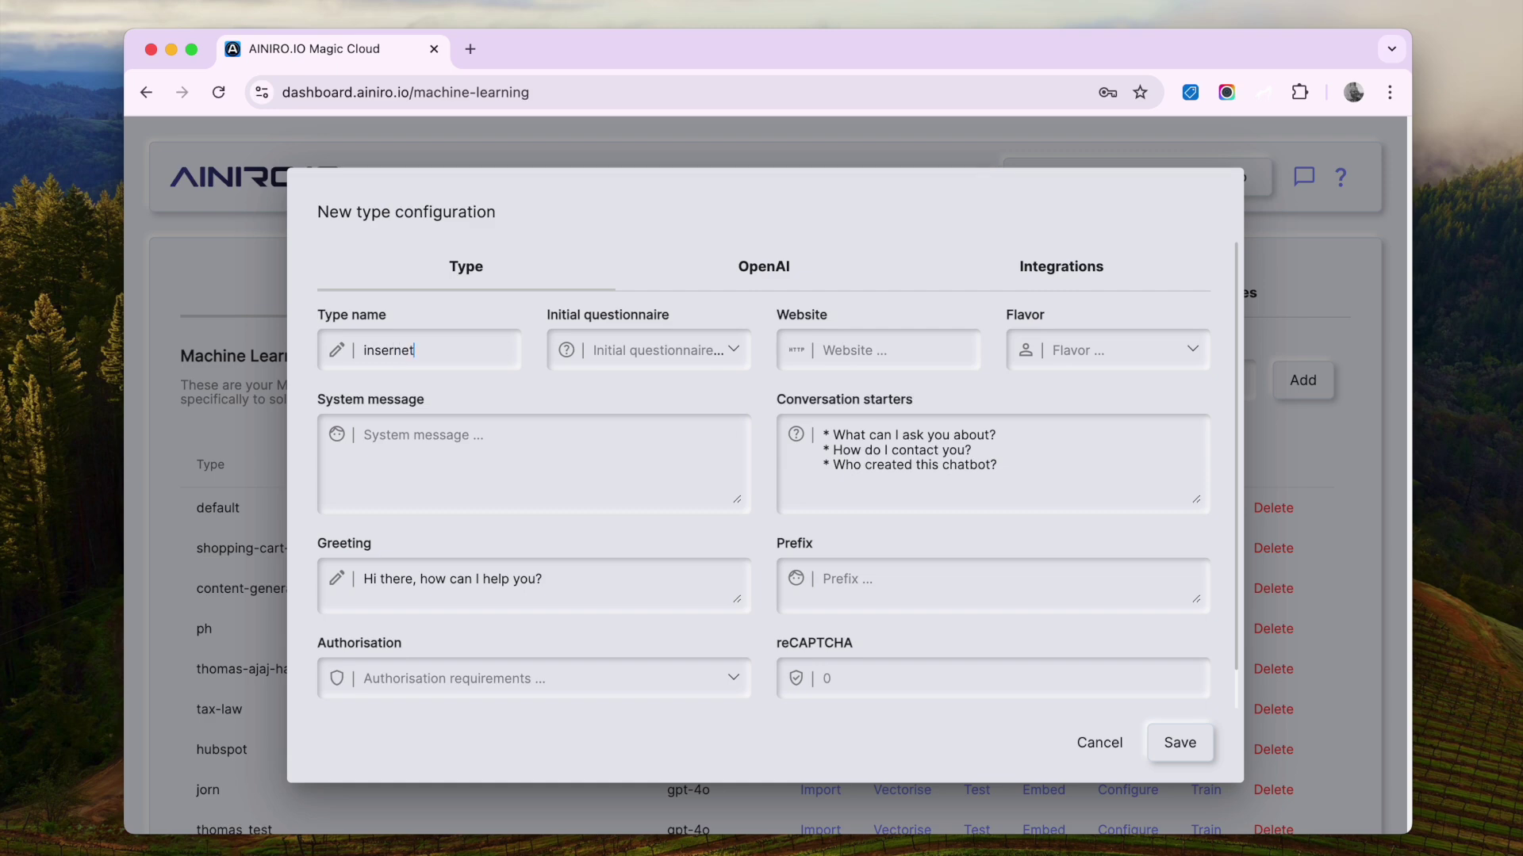
{"action": "key", "text": "super+a"}
{"action": "type", "text": "internet"}
Apply the AI Agent flavor to the internet type's configuration
{"action": "left_click", "coordinate": [1119, 351]}
{"action": "scroll", "coordinate": [1108, 564], "scroll_direction": "down", "scroll_amount": 3}
{"action": "left_click", "coordinate": [1106, 574]}
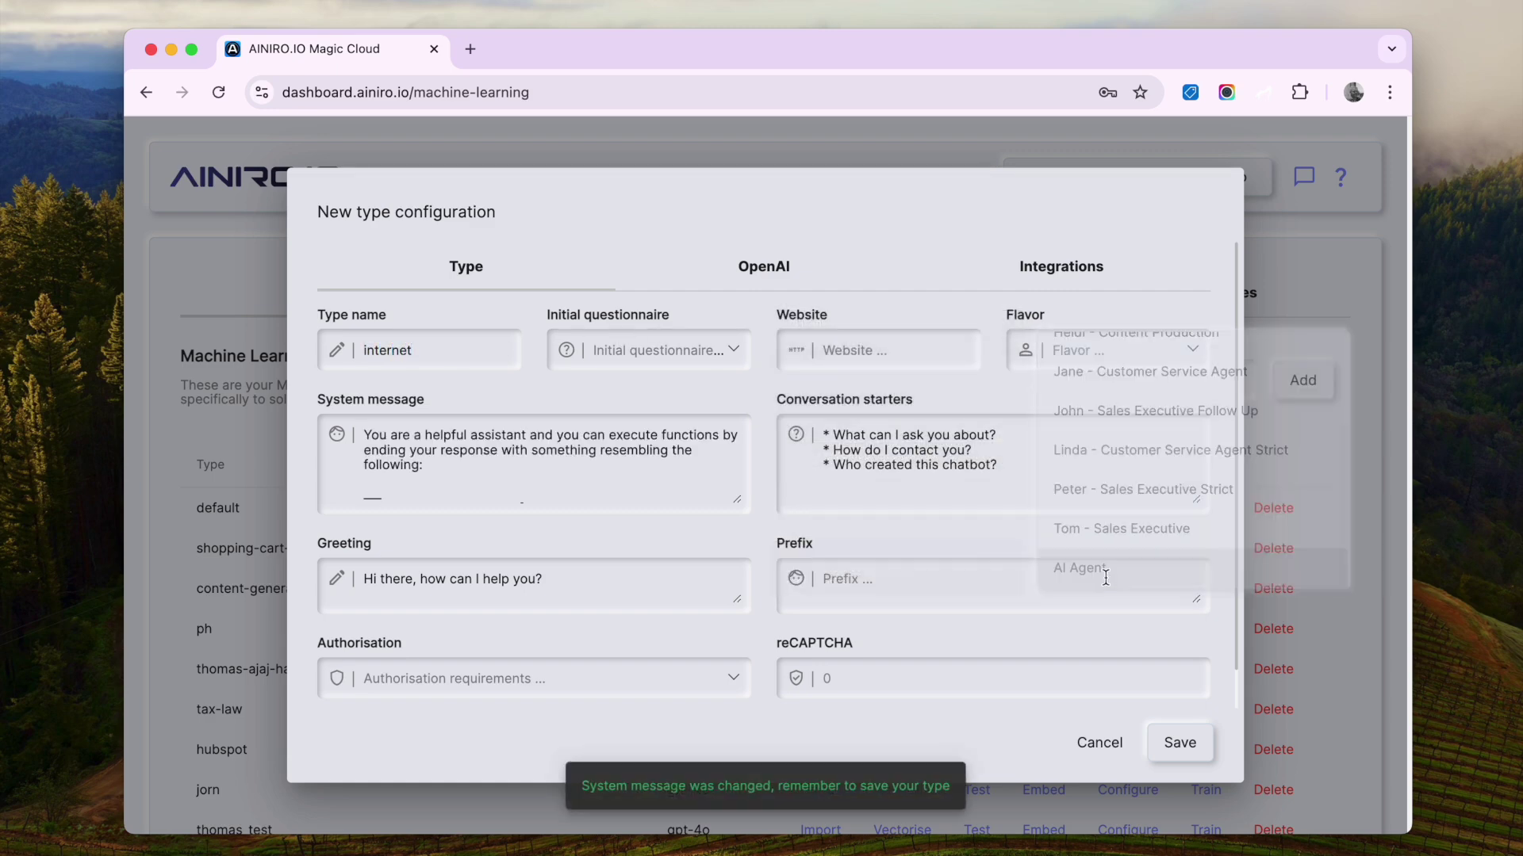
Skim the internet type's full system message, enlarging its text area for easier reading
{"action": "left_click", "coordinate": [659, 481]}
{"action": "key", "text": "super+a"}
{"action": "scroll", "coordinate": [659, 481], "scroll_direction": "down", "scroll_amount": 15}
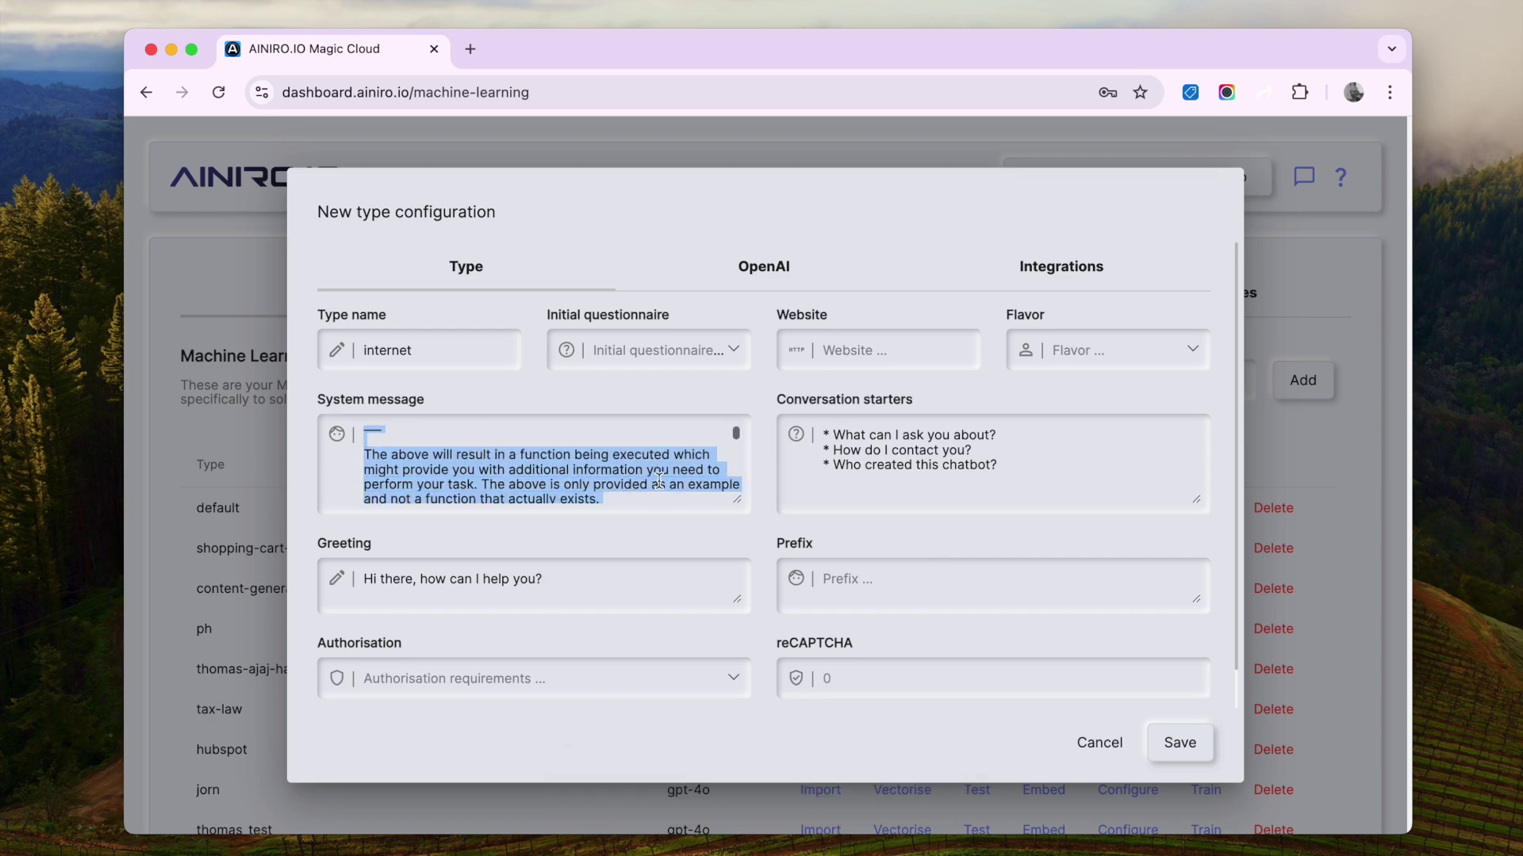
{"action": "scroll", "coordinate": [659, 480], "scroll_direction": "down", "scroll_amount": 15}
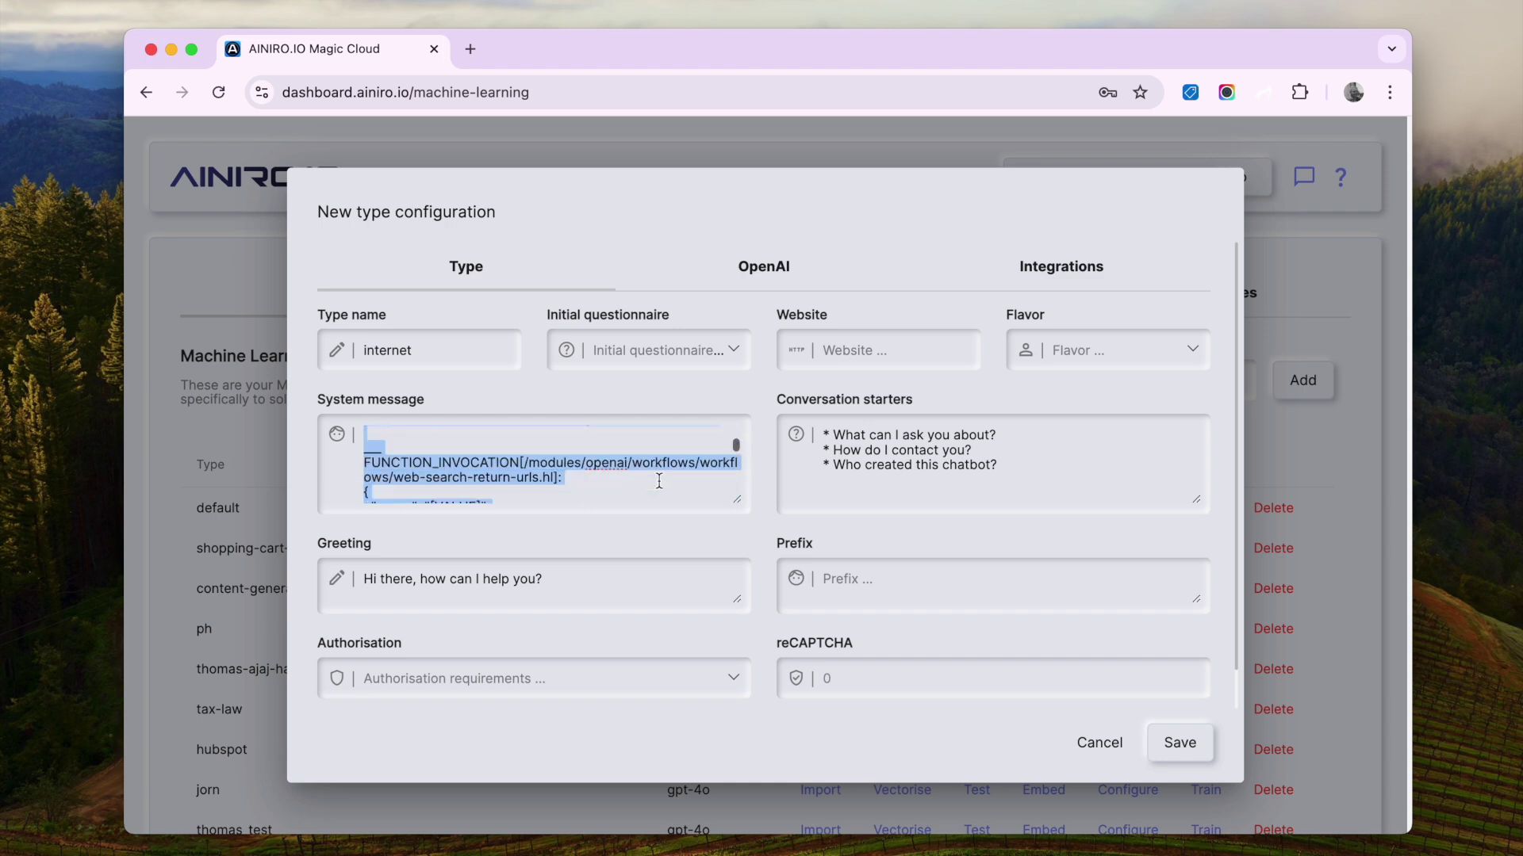
{"action": "scroll", "coordinate": [659, 480], "scroll_direction": "down", "scroll_amount": 10}
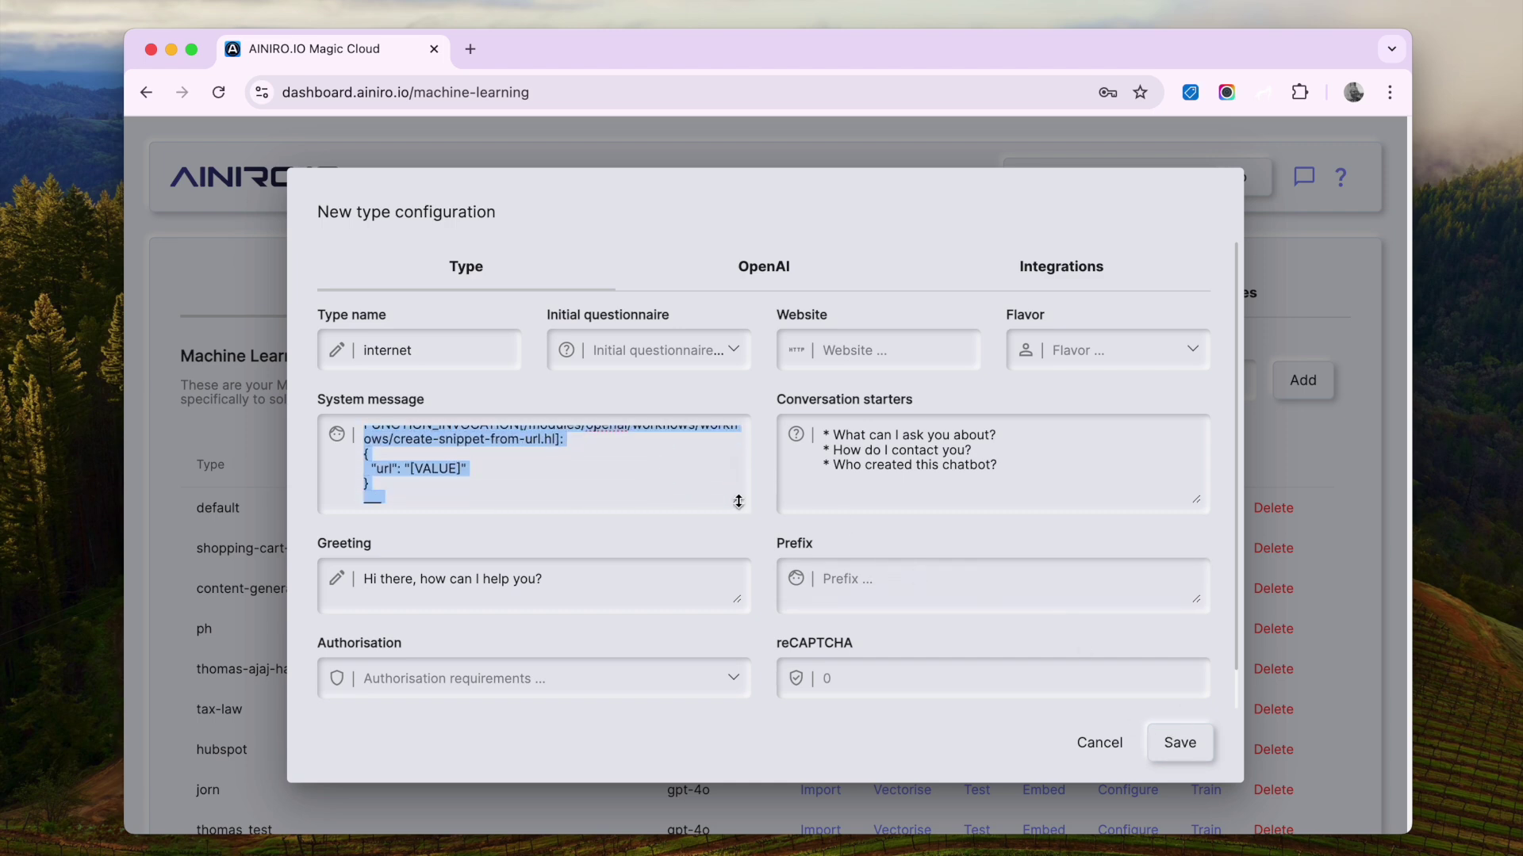
{"action": "left_click_drag", "start_coordinate": [737, 497], "coordinate": [737, 696]}
{"action": "scroll", "coordinate": [560, 576], "scroll_direction": "up", "scroll_amount": 20}
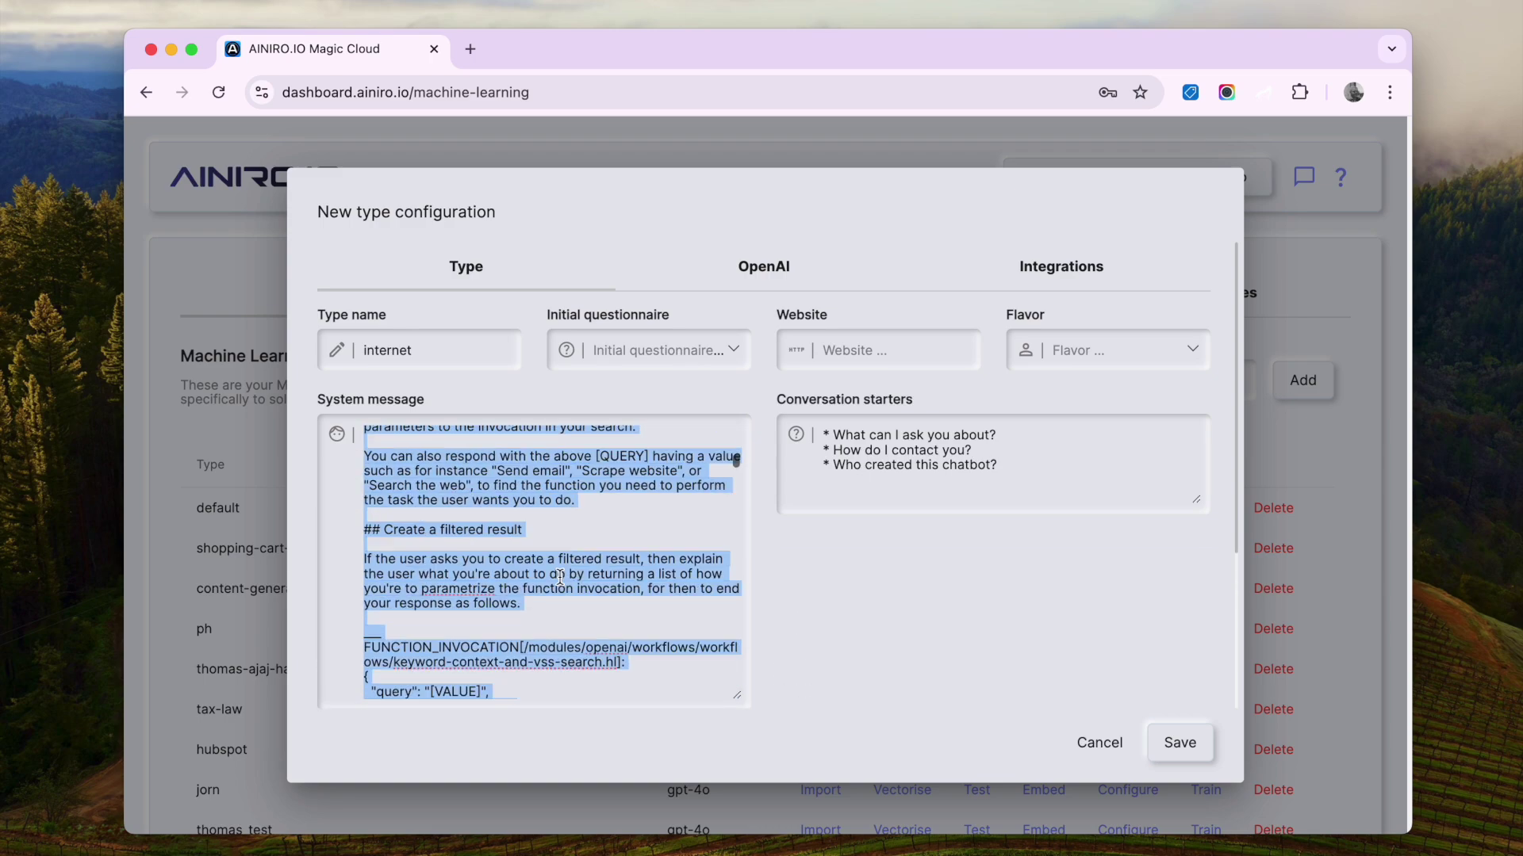
{"action": "scroll", "coordinate": [550, 550], "scroll_direction": "down", "scroll_amount": 2}
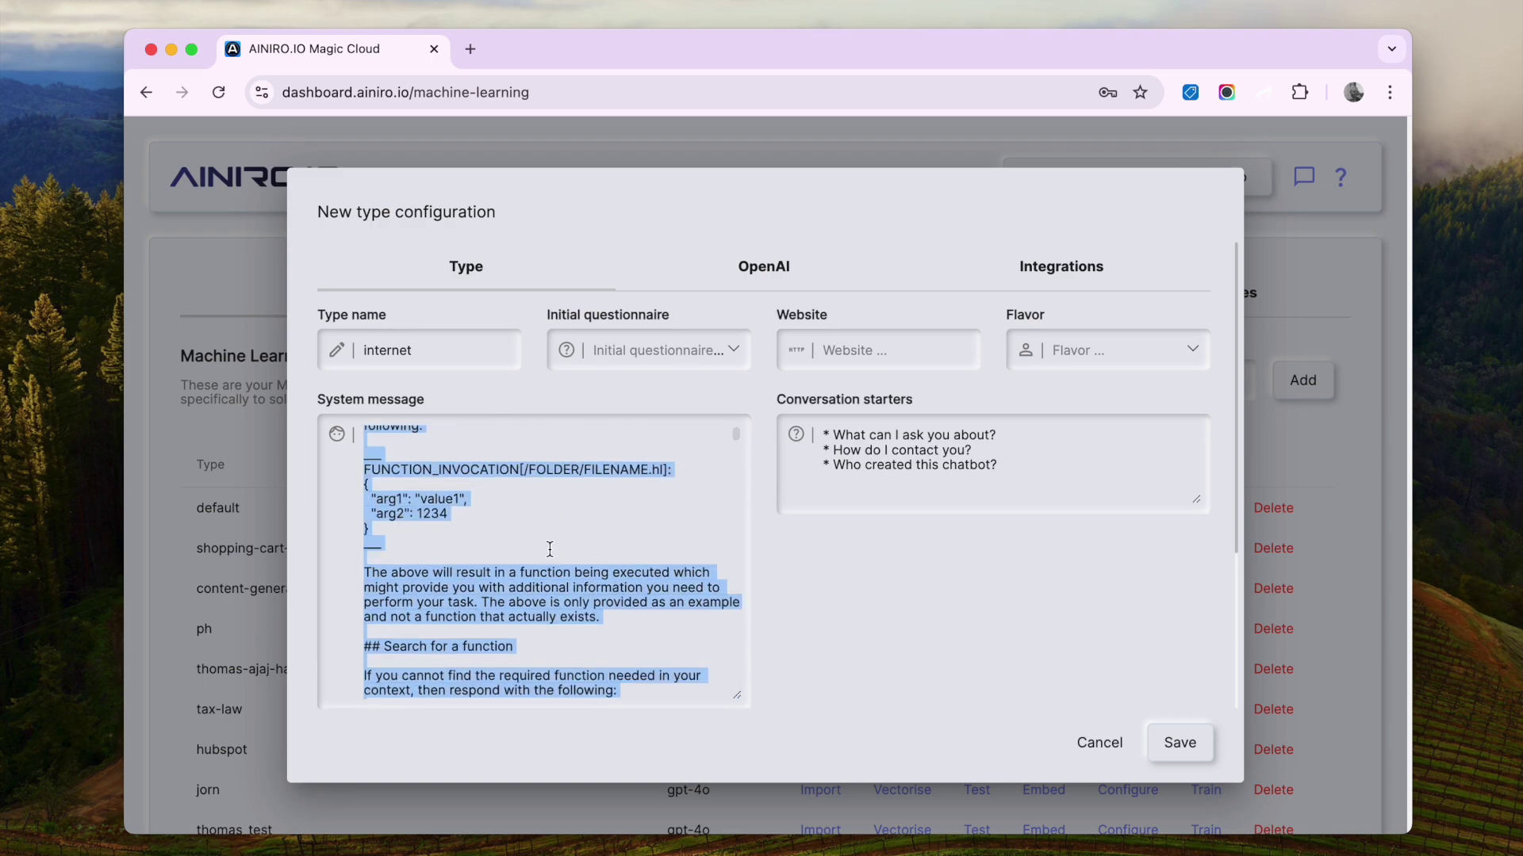
Examine the system message's example function invocation, function search and filtered-result instructions
{"action": "left_click", "coordinate": [364, 452]}
{"action": "left_click_drag", "start_coordinate": [364, 452], "coordinate": [451, 515]}
{"action": "scroll", "coordinate": [535, 519], "scroll_direction": "down", "scroll_amount": 5}
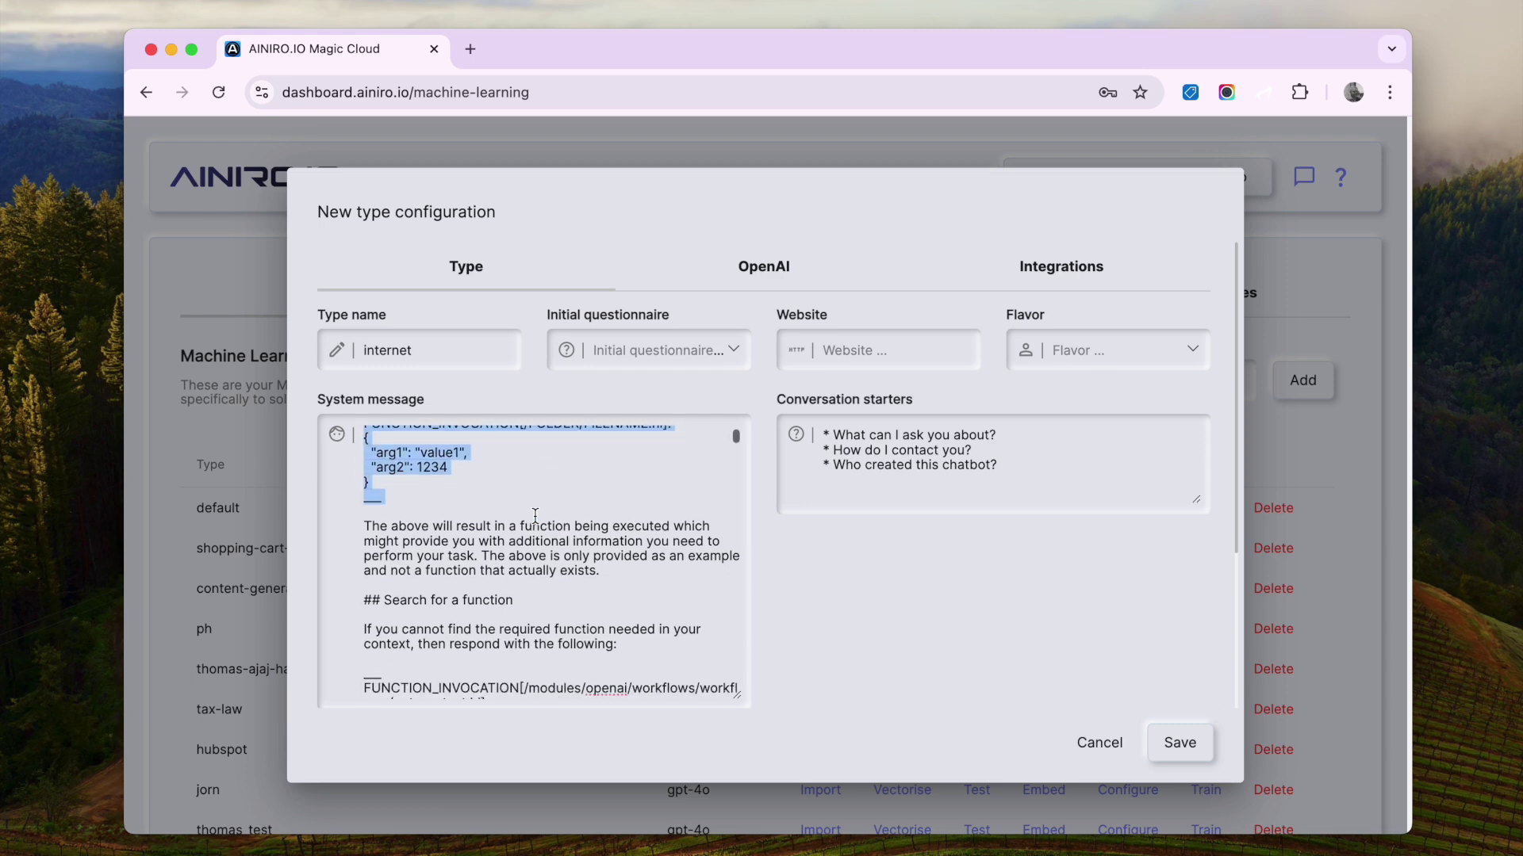
{"action": "left_click", "coordinate": [552, 537]}
{"action": "left_click_drag", "start_coordinate": [364, 539], "coordinate": [621, 585]}
{"action": "scroll", "coordinate": [535, 555], "scroll_direction": "down", "scroll_amount": 15}
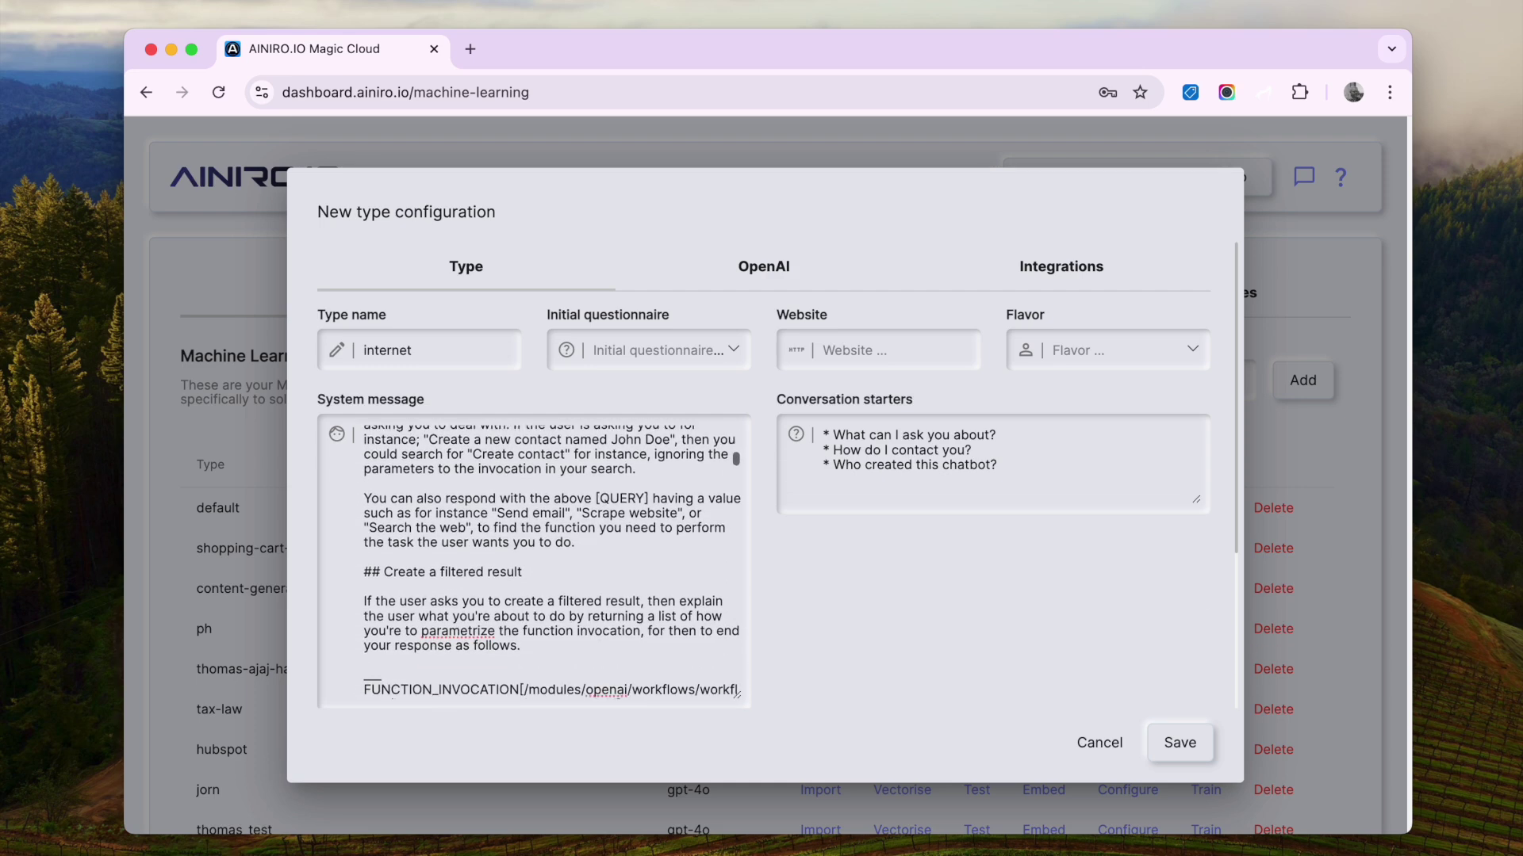
{"action": "left_click", "coordinate": [364, 462]}
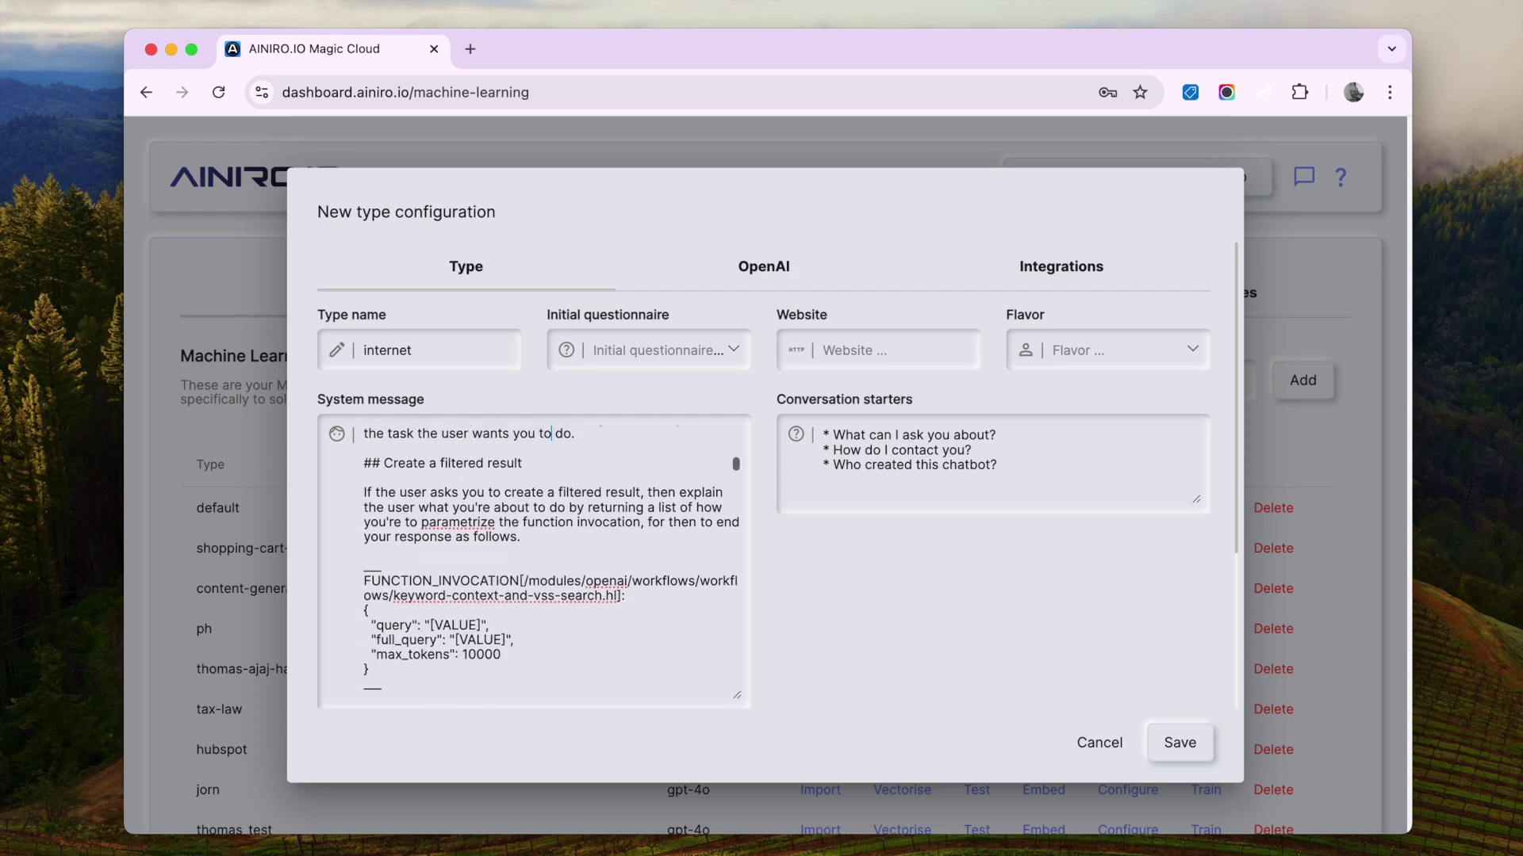
{"action": "left_click_drag", "start_coordinate": [364, 463], "coordinate": [559, 514]}
{"action": "scroll", "coordinate": [559, 514], "scroll_direction": "down", "scroll_amount": 5}
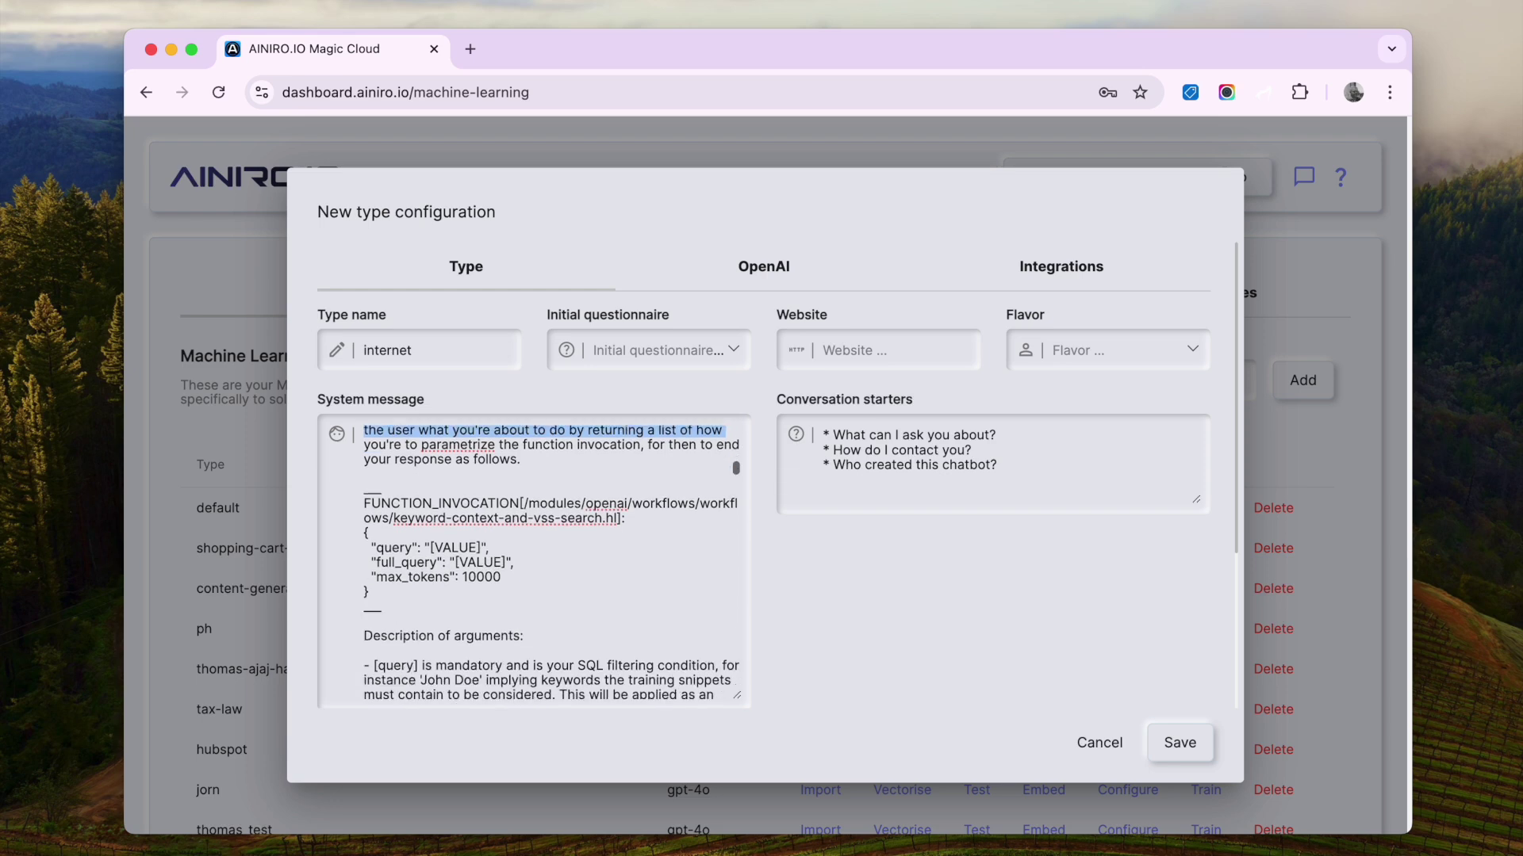
Examine the system message's sections on searching the web, both returning only URLs and the general web search
{"action": "scroll", "coordinate": [559, 514], "scroll_direction": "down", "scroll_amount": 13}
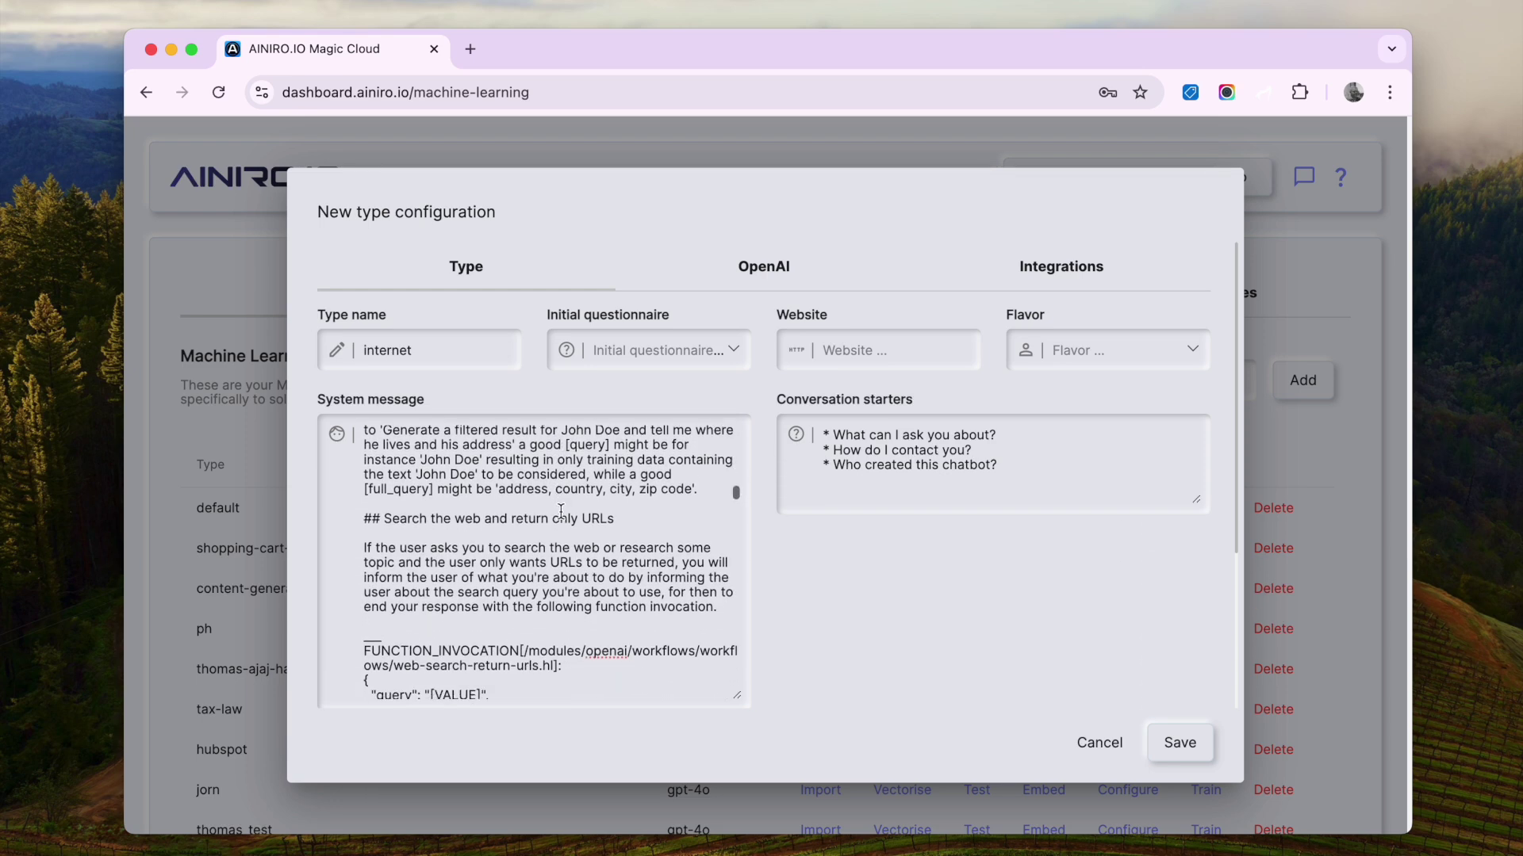
{"action": "left_click", "coordinate": [651, 509]}
{"action": "key", "text": "Down"}
{"action": "key", "text": "super+shift+Right"}
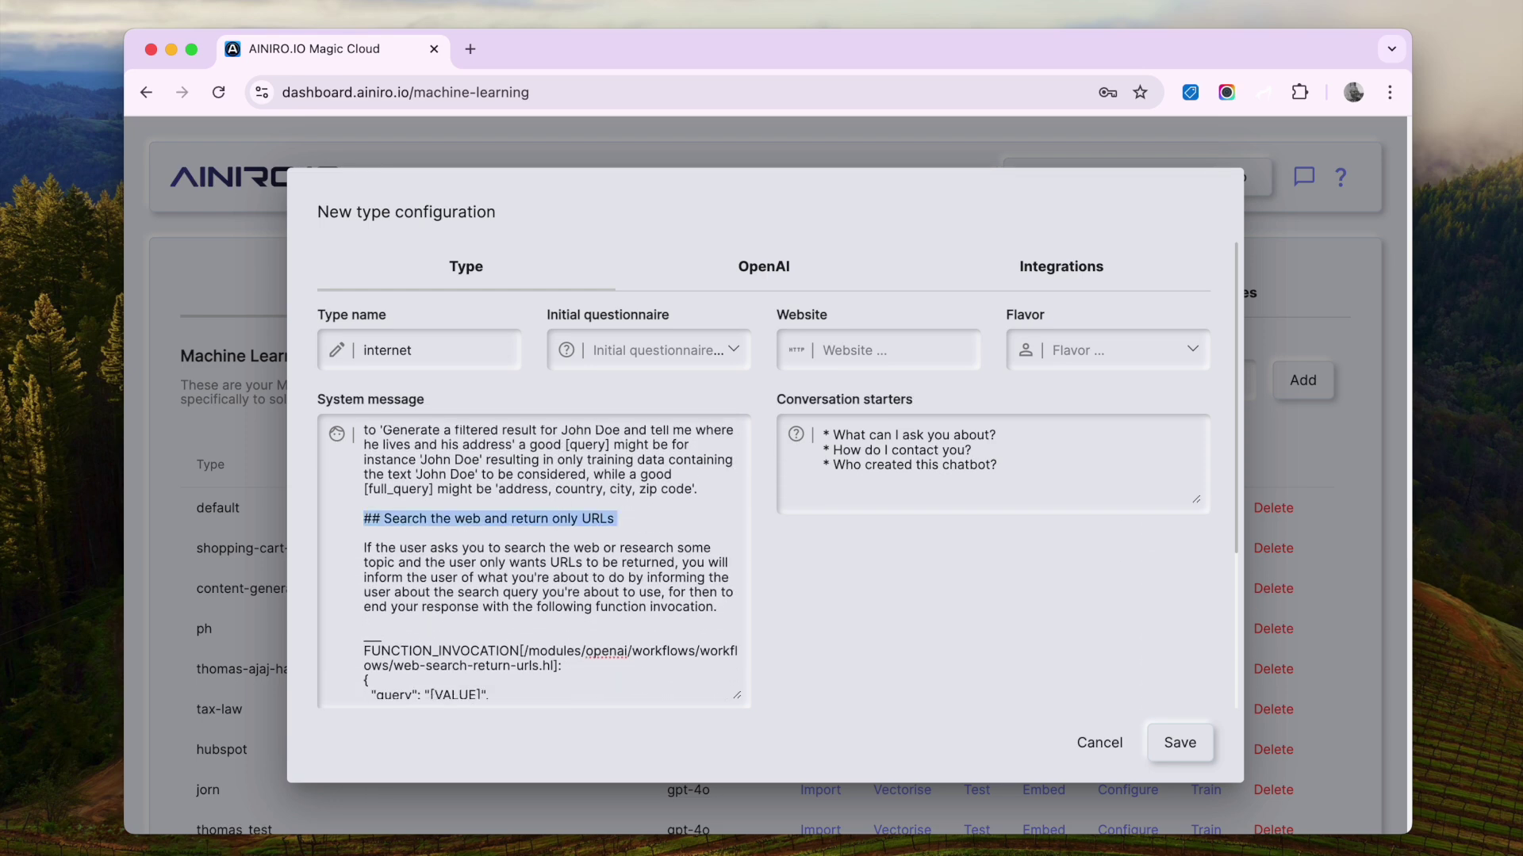
{"action": "scroll", "coordinate": [533, 561], "scroll_direction": "down", "scroll_amount": 9}
{"action": "left_click", "coordinate": [363, 582]}
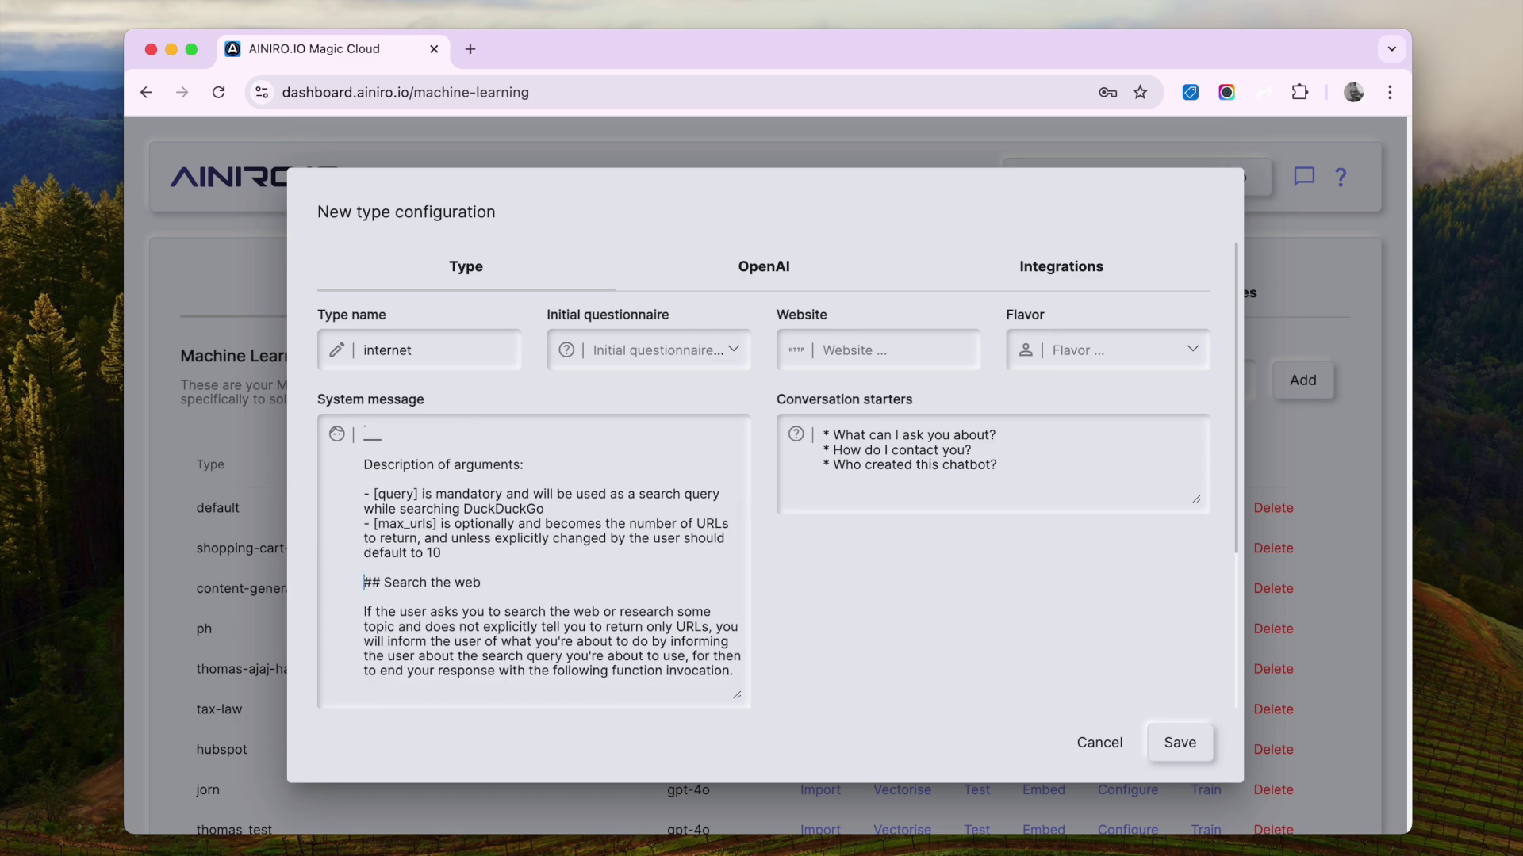
{"action": "key", "text": "shift+Down"}
{"action": "key", "text": "shift+Down"}
{"action": "key", "text": "shift+Down"}
{"action": "key", "text": "shift+Down"}
{"action": "key", "text": "shift+Down"}
Examine the system message's Scrape URL section and the SQL instructions for training data further down
{"action": "scroll", "coordinate": [570, 611], "scroll_direction": "down", "scroll_amount": 7}
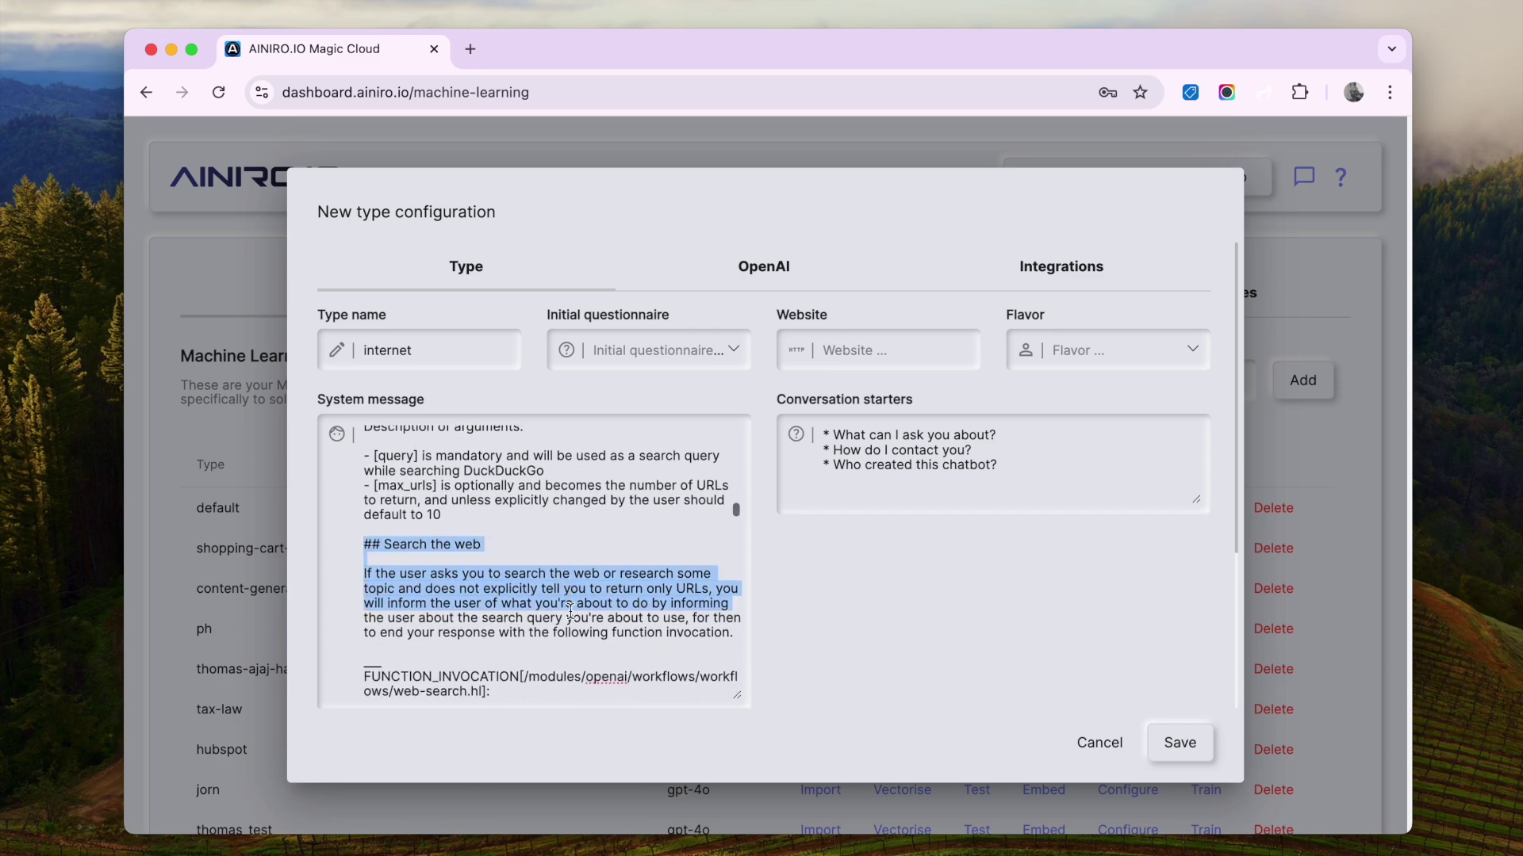
{"action": "scroll", "coordinate": [571, 612], "scroll_direction": "down", "scroll_amount": 3}
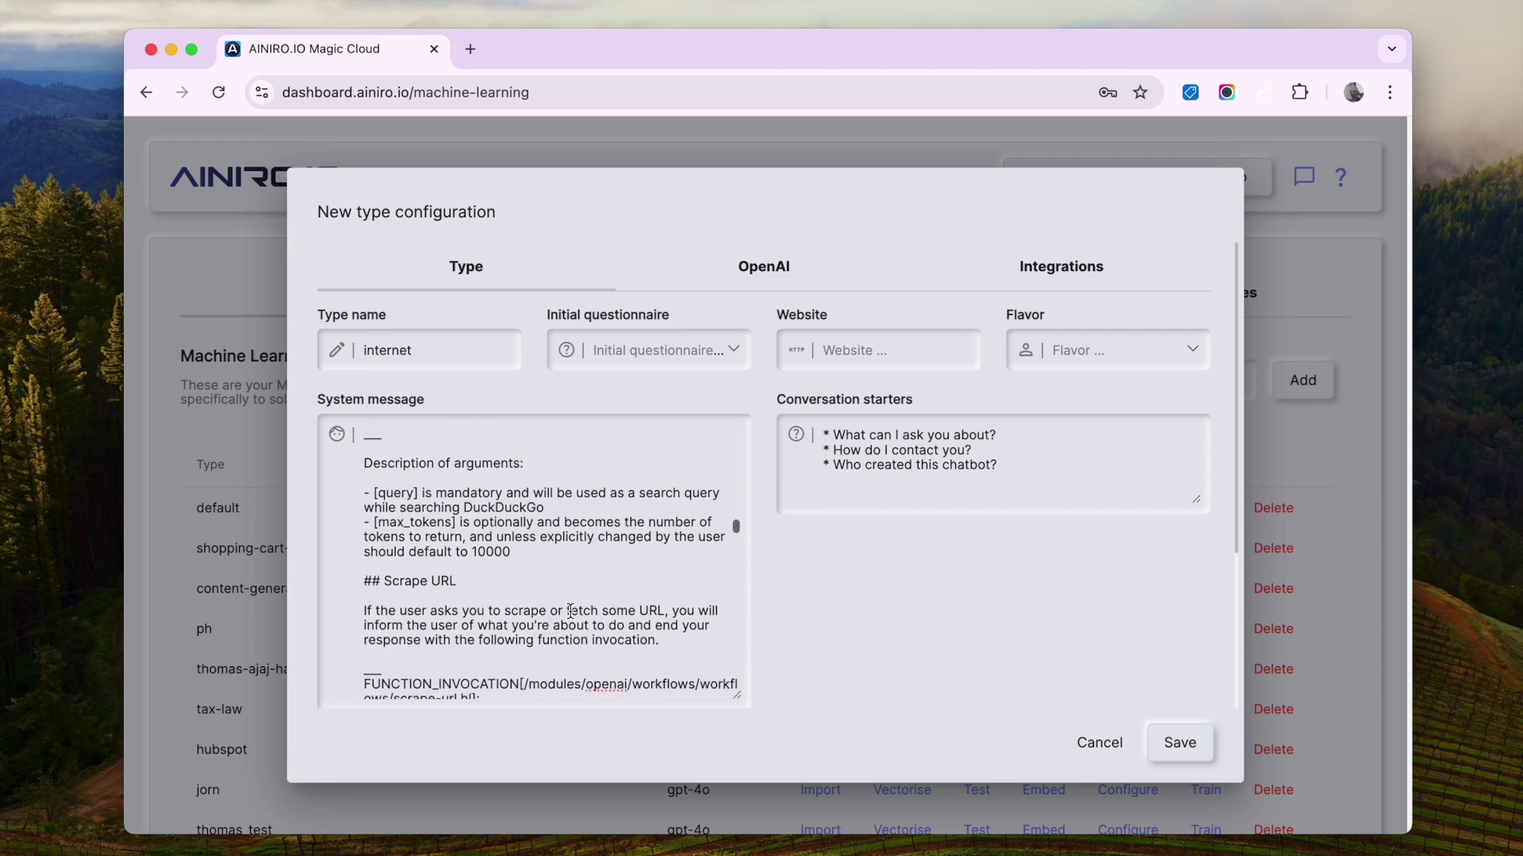
{"action": "left_click", "coordinate": [364, 537]}
{"action": "key", "text": "shift+Down"}
{"action": "key", "text": "shift+Down"}
{"action": "key", "text": "shift+Down"}
{"action": "key", "text": "shift+Down"}
{"action": "key", "text": "shift+Down"}
{"action": "key", "text": "shift+Down"}
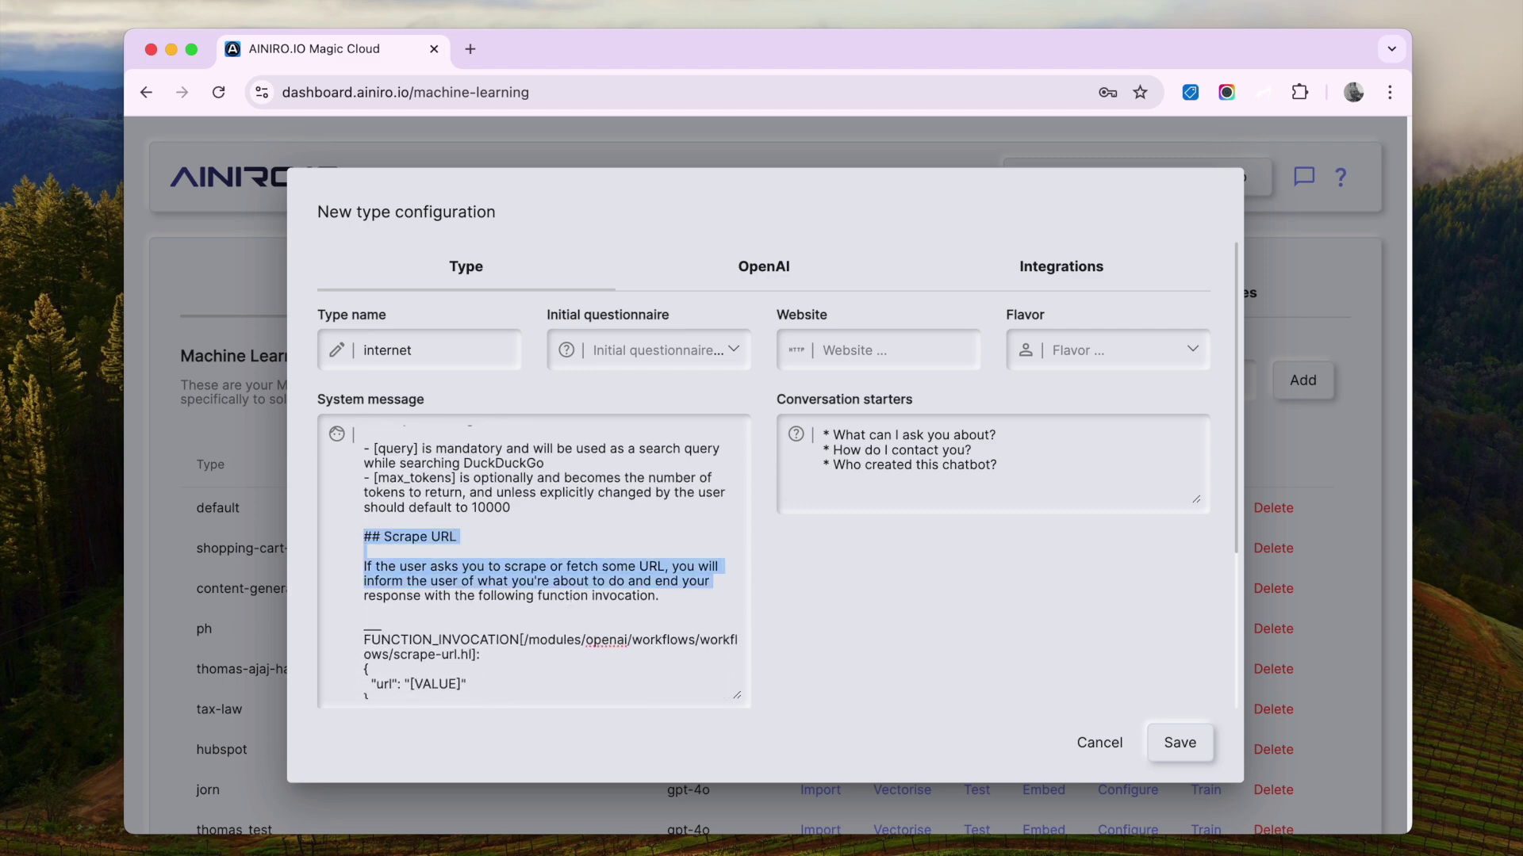
{"action": "key", "text": "cmd+v"}
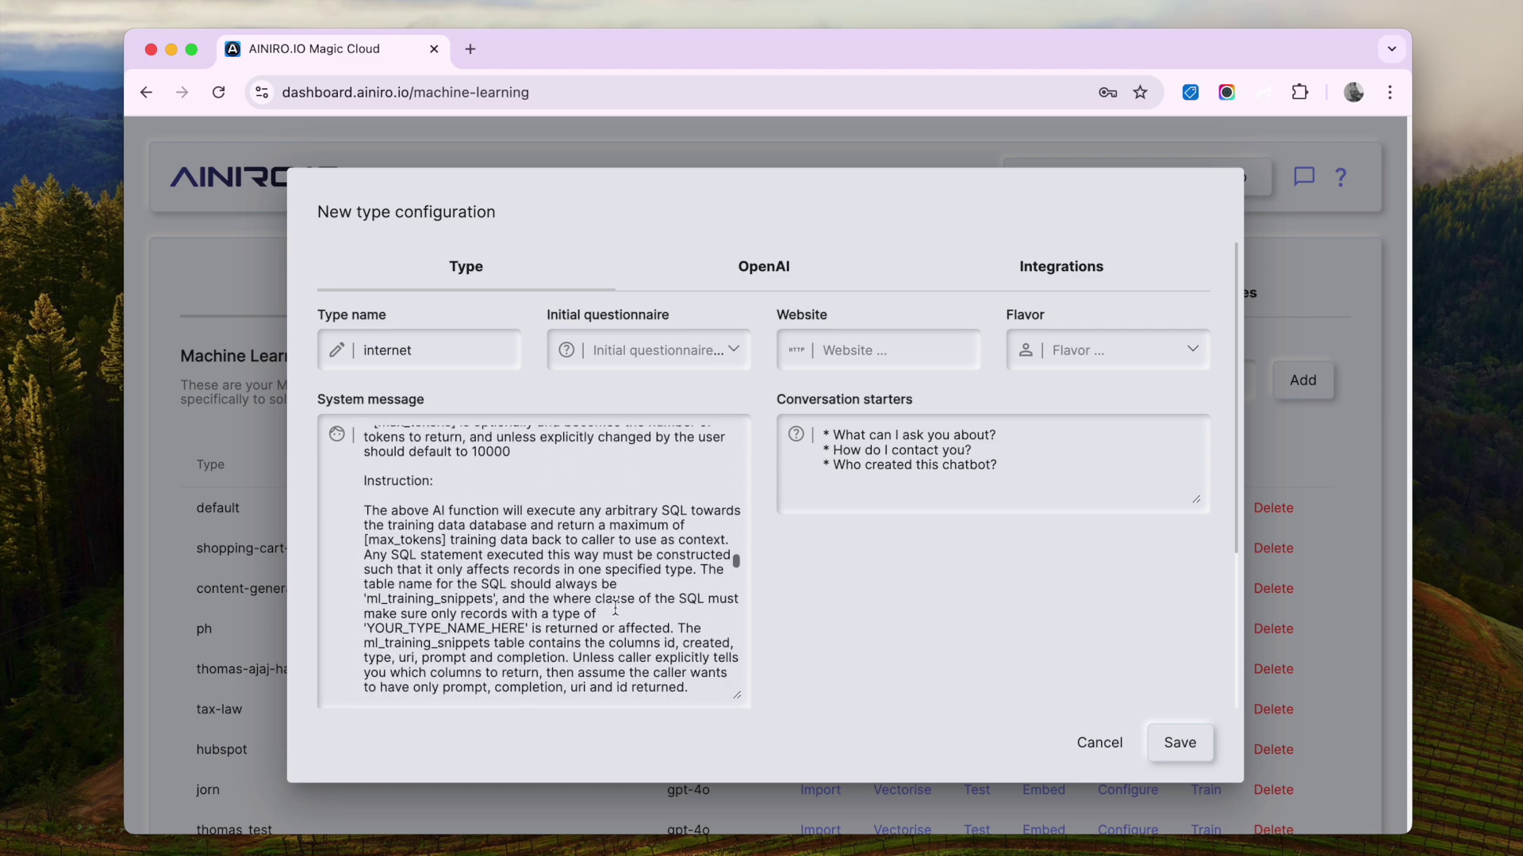
Save the new internet type and look over the list of machine learning types
{"action": "left_click", "coordinate": [1172, 735]}
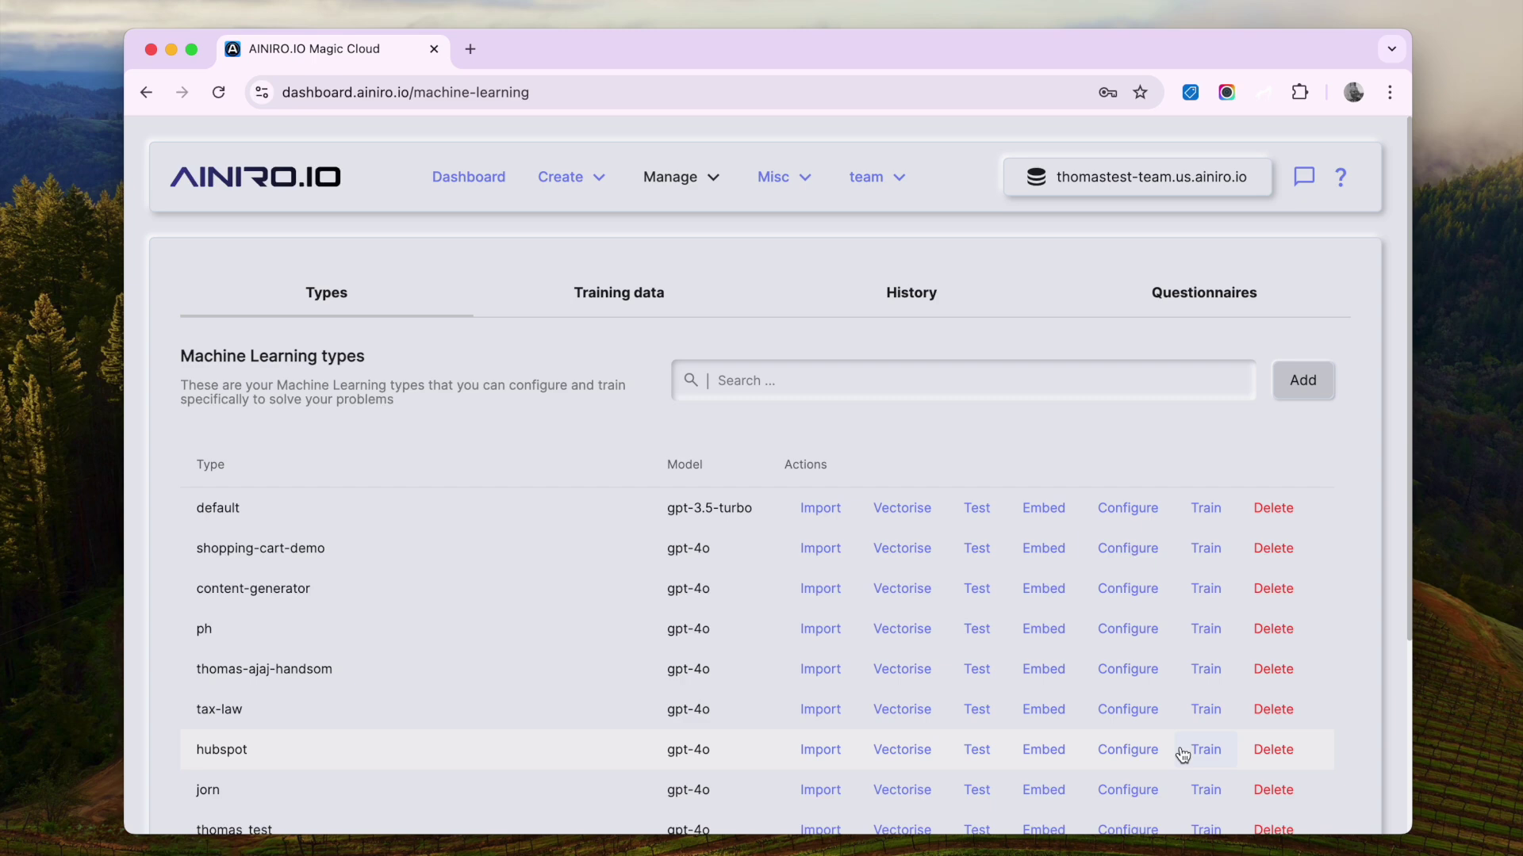
{"action": "scroll", "coordinate": [960, 605], "scroll_direction": "down", "scroll_amount": 3}
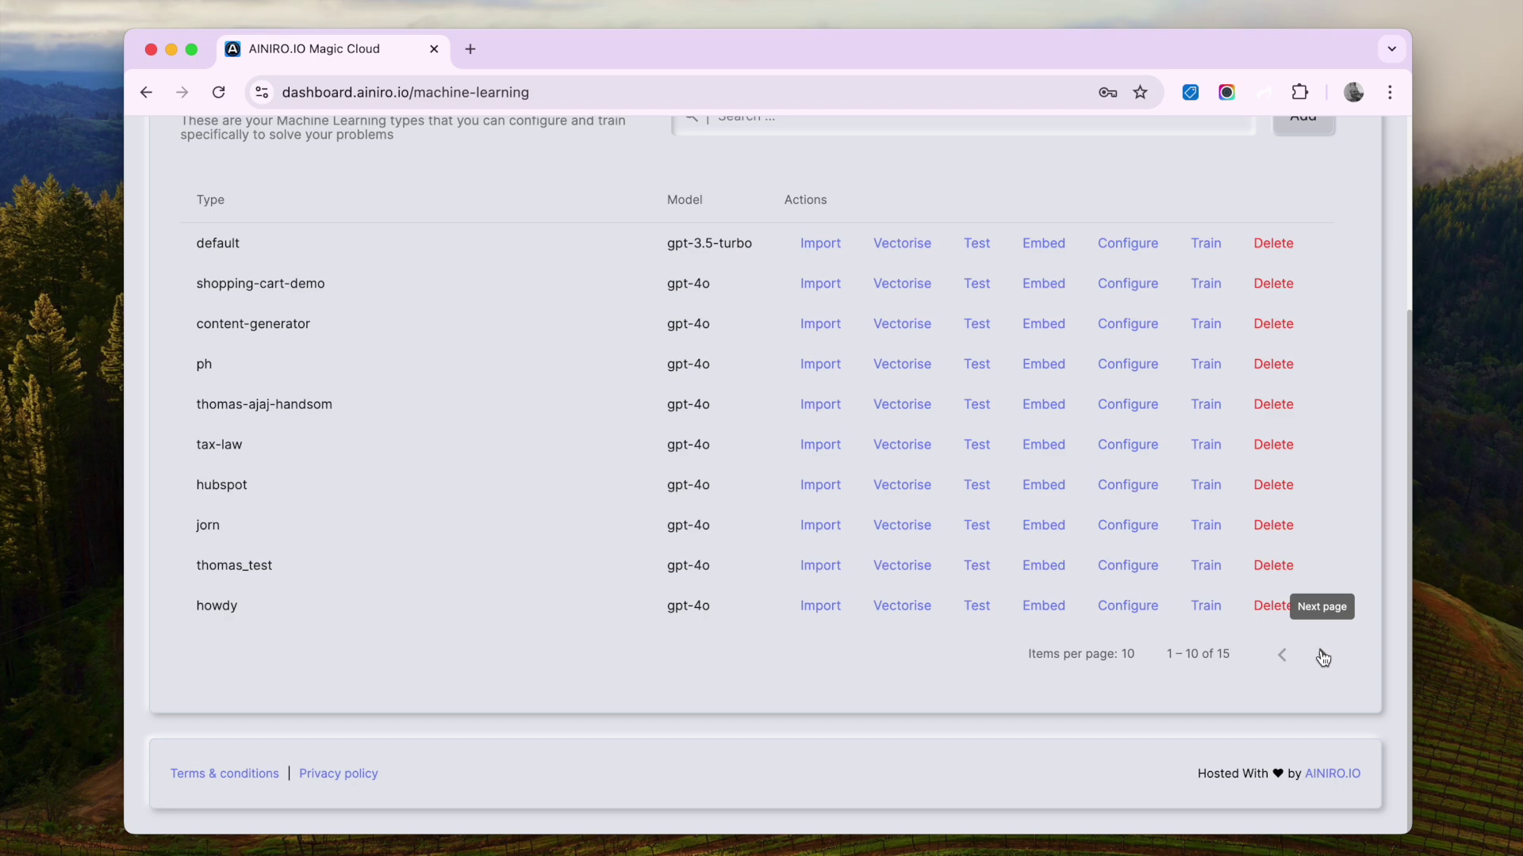
{"action": "scroll", "coordinate": [1322, 658], "scroll_direction": "up", "scroll_amount": 3}
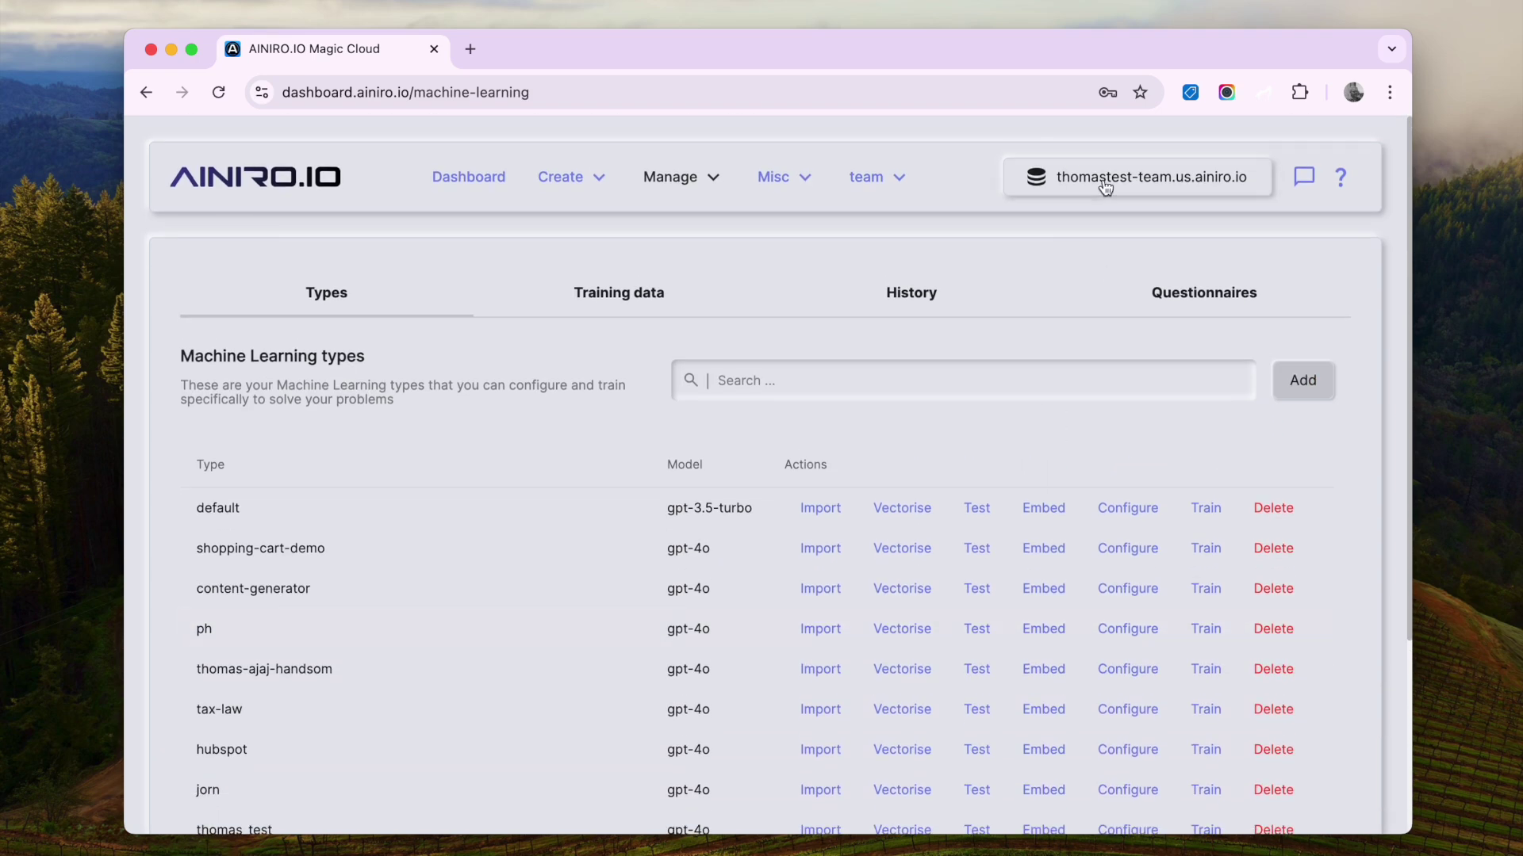
Open the cloudlet's frontend from the backends overview to view its AI Expert System sign-in page, and close that page
{"action": "left_click", "coordinate": [1105, 188]}
{"action": "left_click", "coordinate": [1063, 255]}
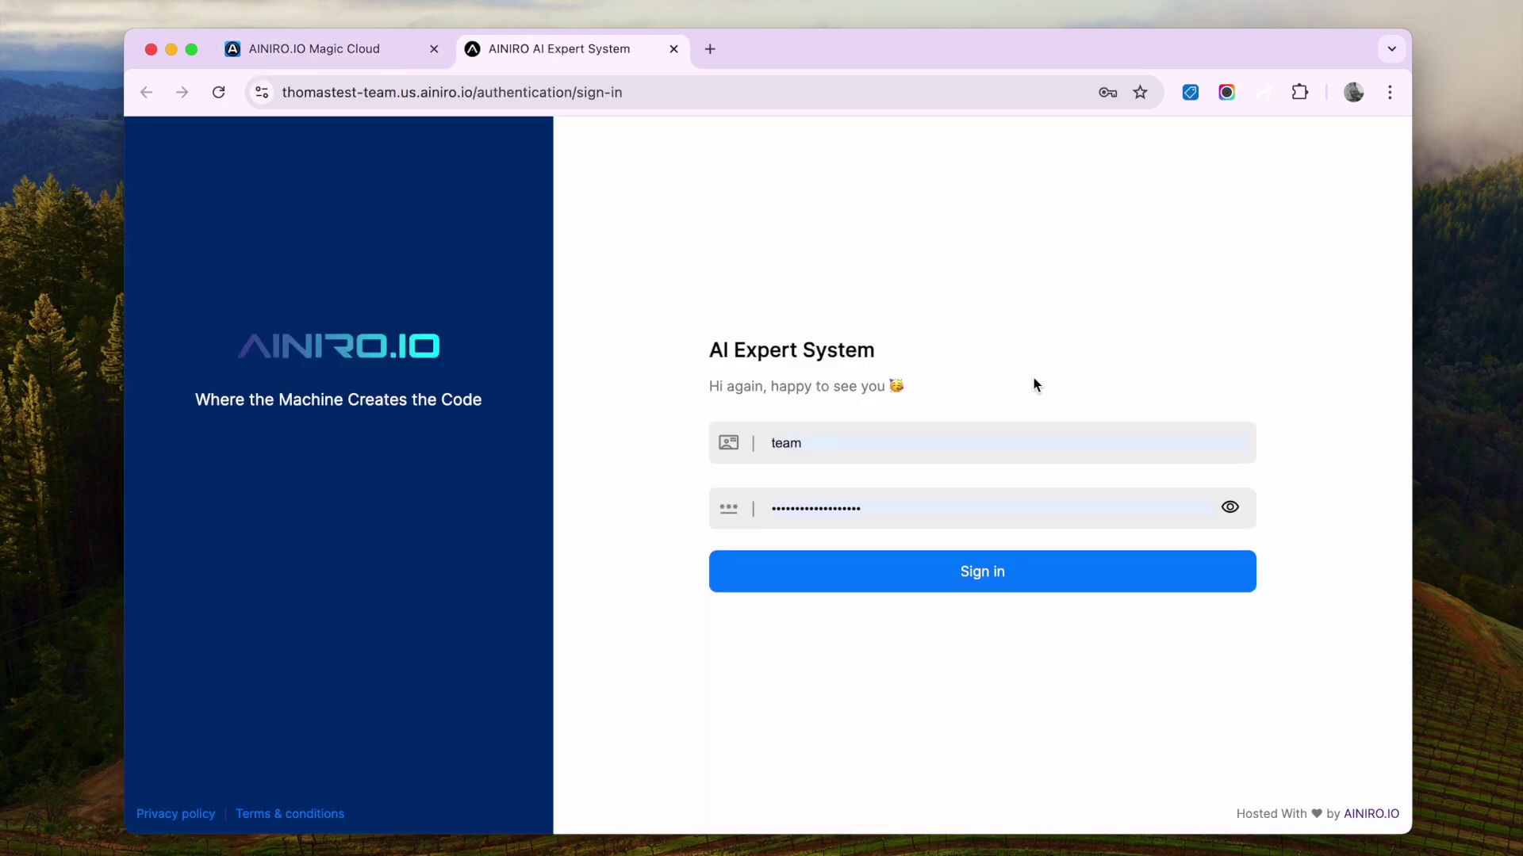
{"action": "key", "text": "super+w"}
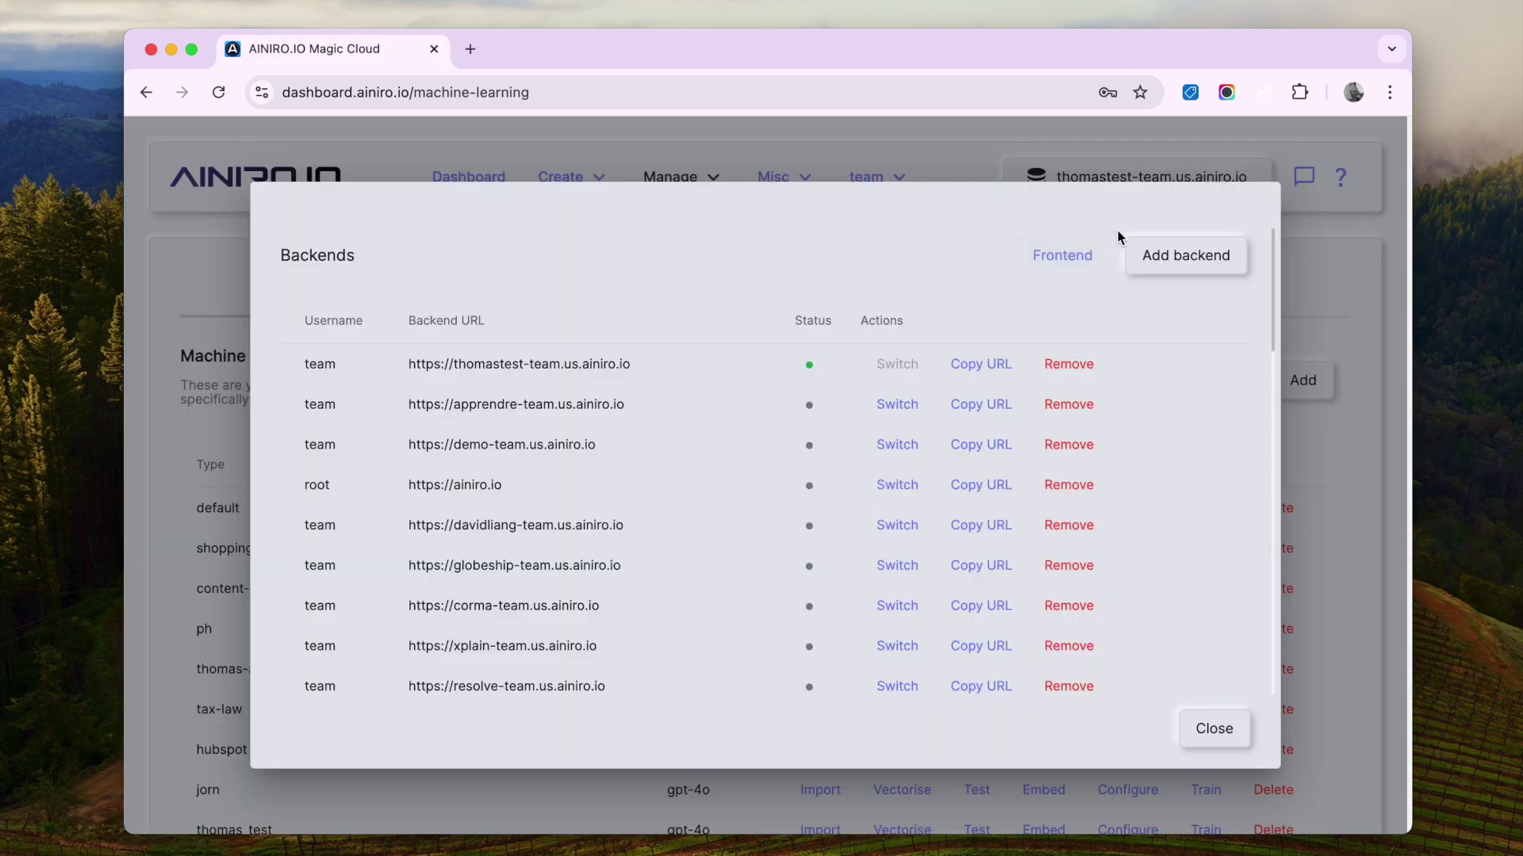
Close the backends overview and search the cloudlet's plugins for ai-expert
{"action": "left_click", "coordinate": [1213, 728]}
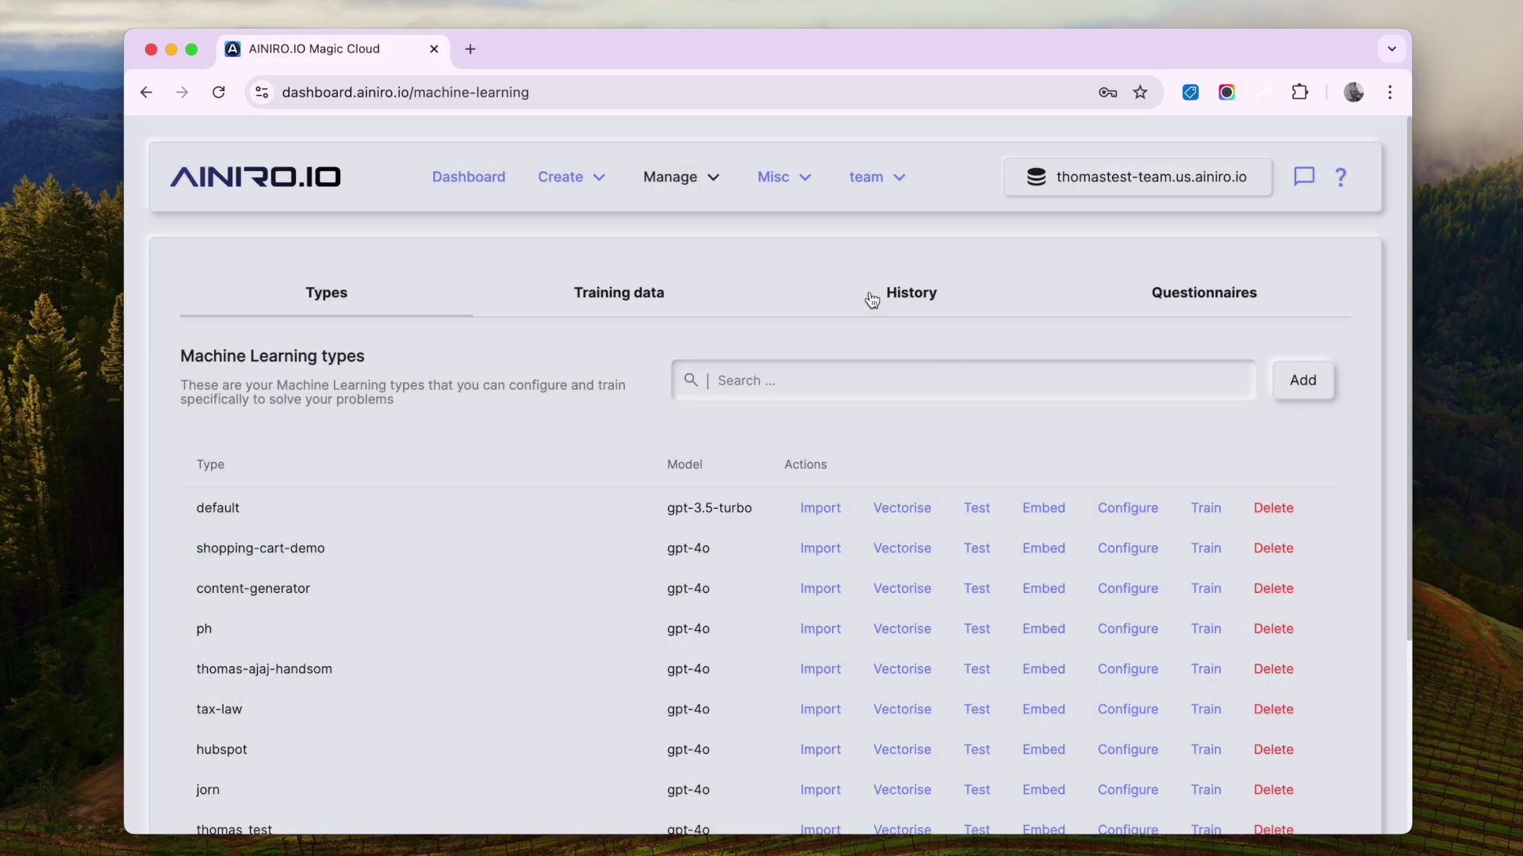
{"action": "left_click", "coordinate": [673, 176]}
{"action": "left_click", "coordinate": [676, 474]}
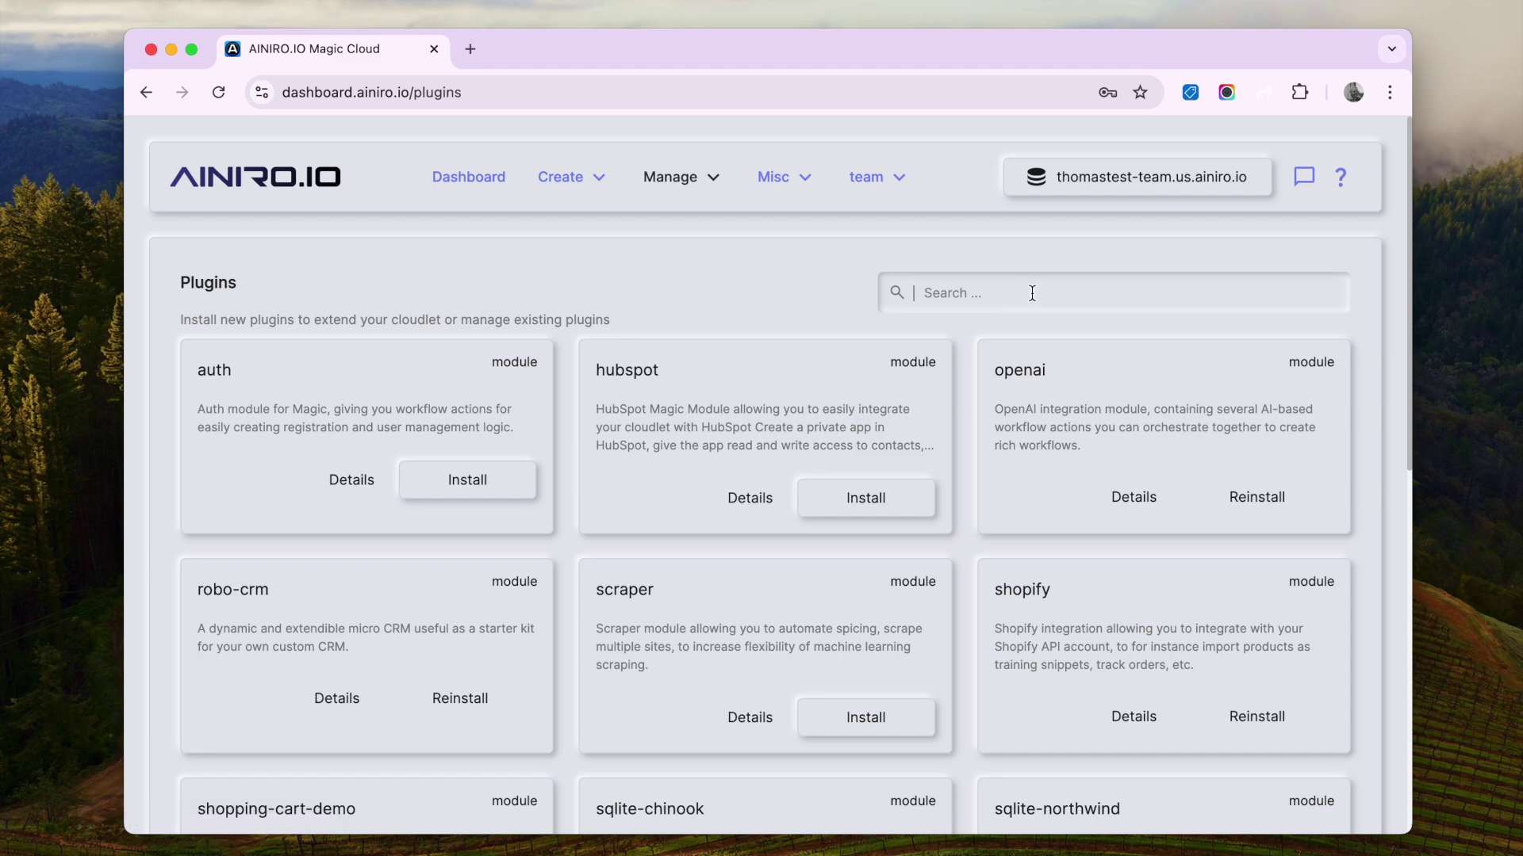
{"action": "type", "text": "ai-expert"}
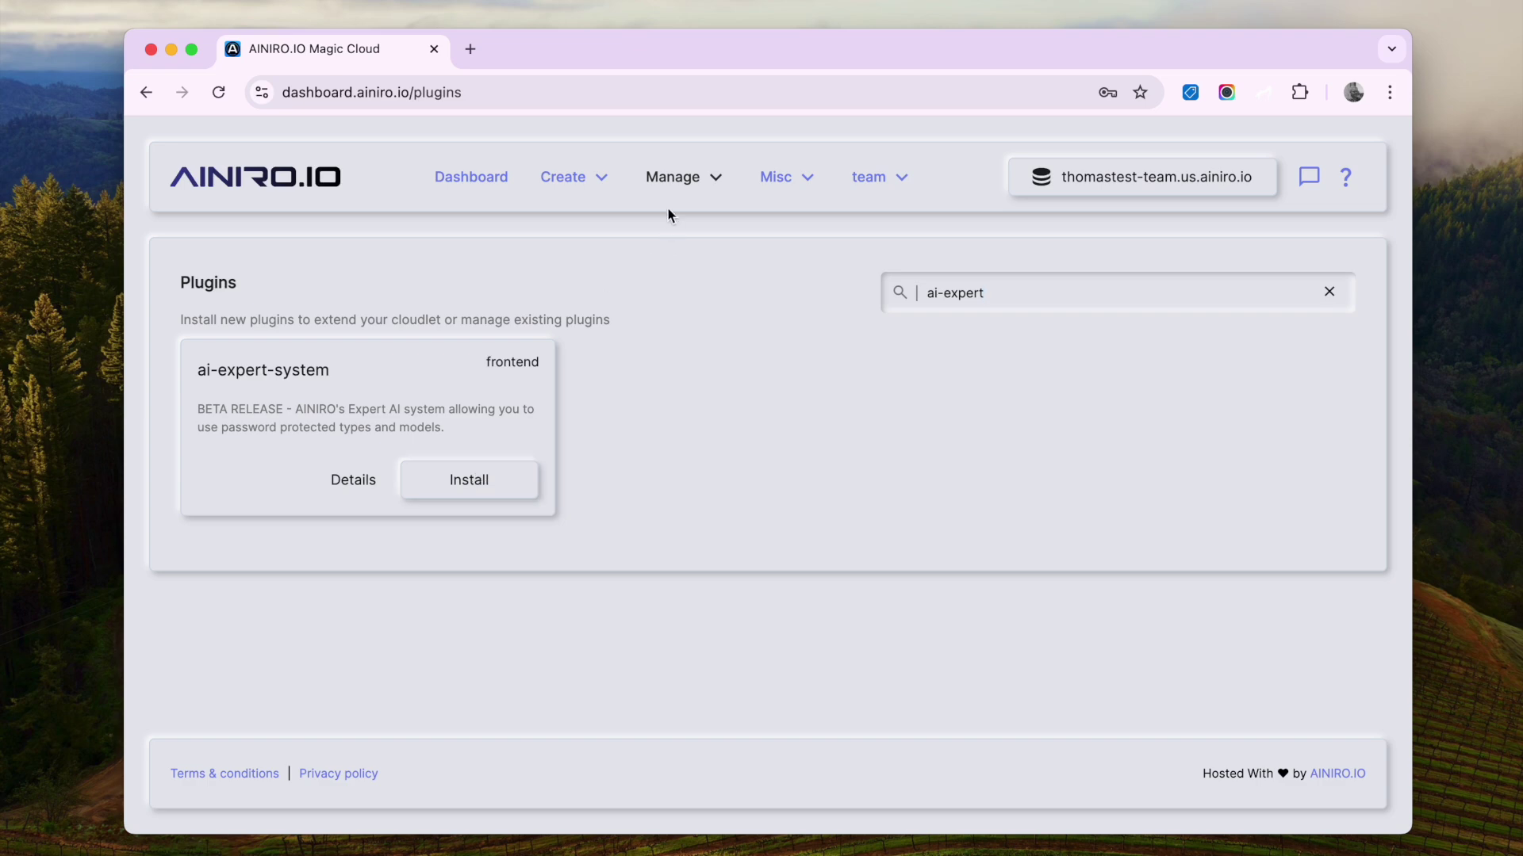
Open the cloudlet's frontend from the backends overview, sign in to the AI Expert System, and choose internet as the model
{"action": "left_click", "coordinate": [1111, 184]}
{"action": "left_click", "coordinate": [1066, 269]}
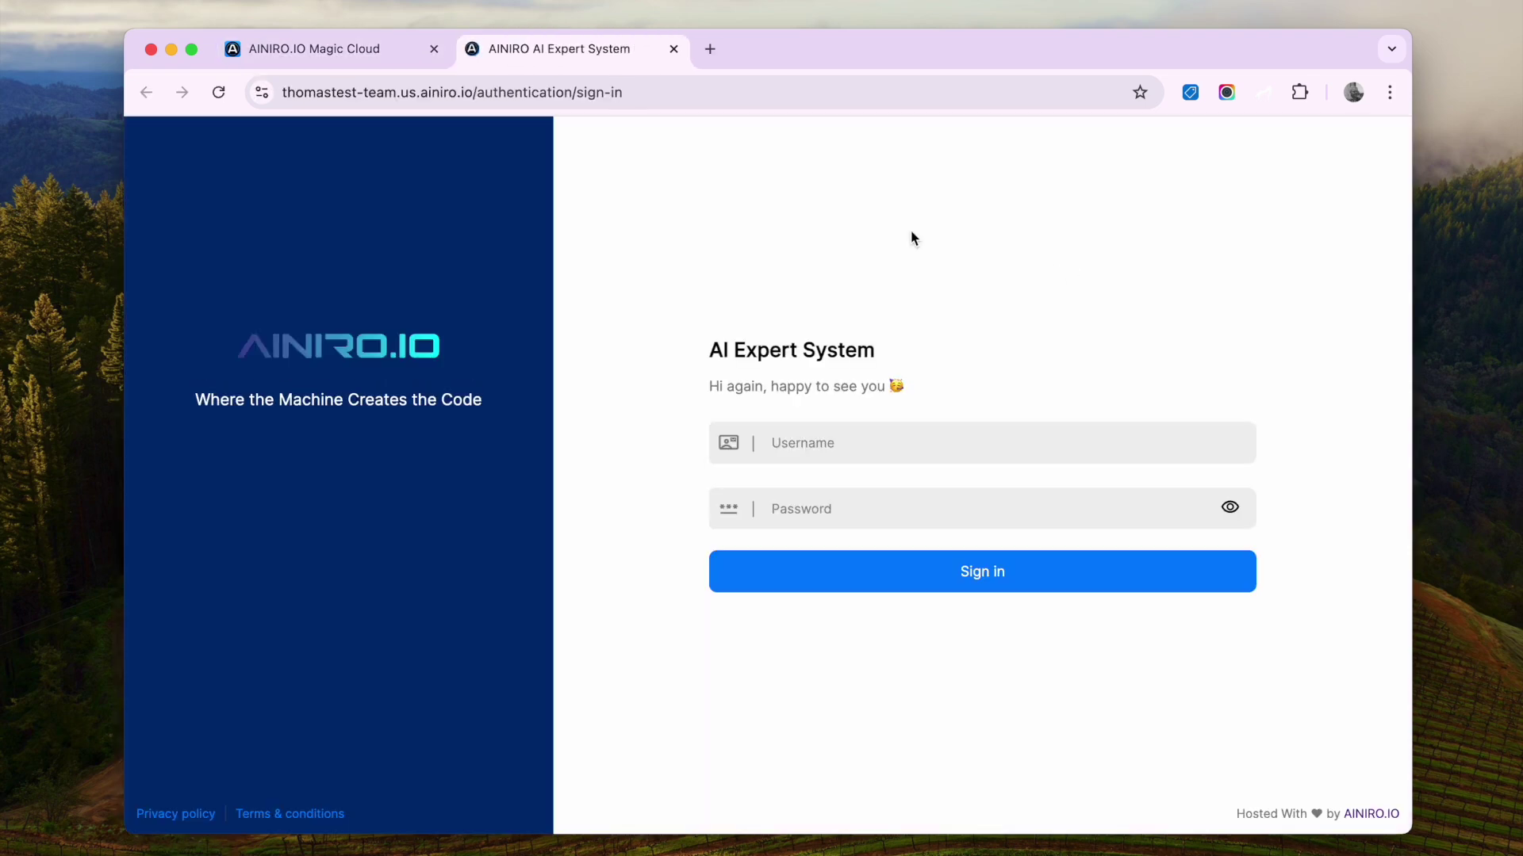
{"action": "left_click", "coordinate": [919, 581]}
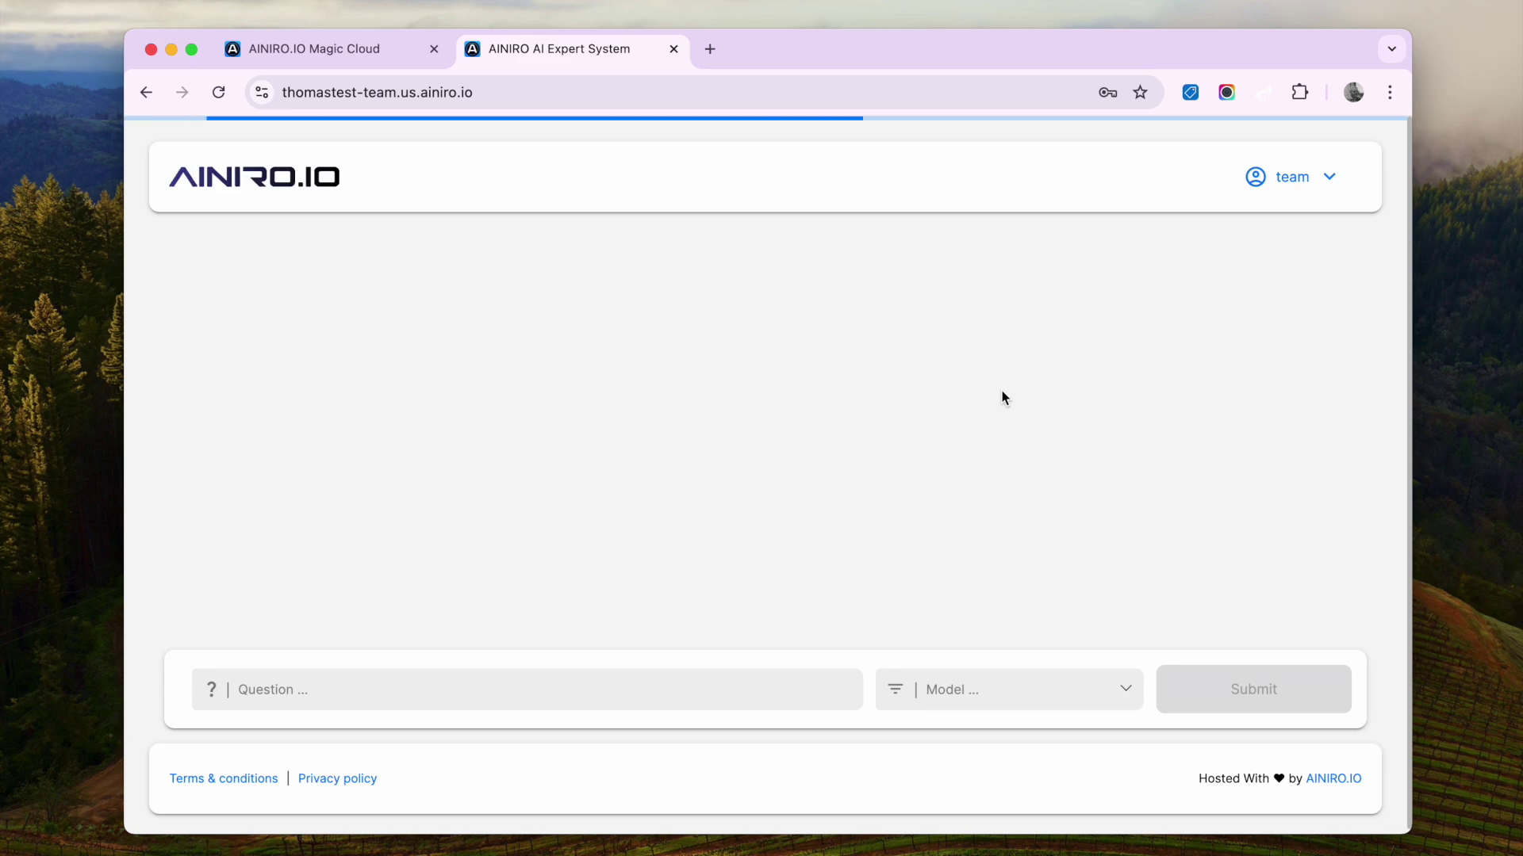
{"action": "left_click", "coordinate": [1067, 693]}
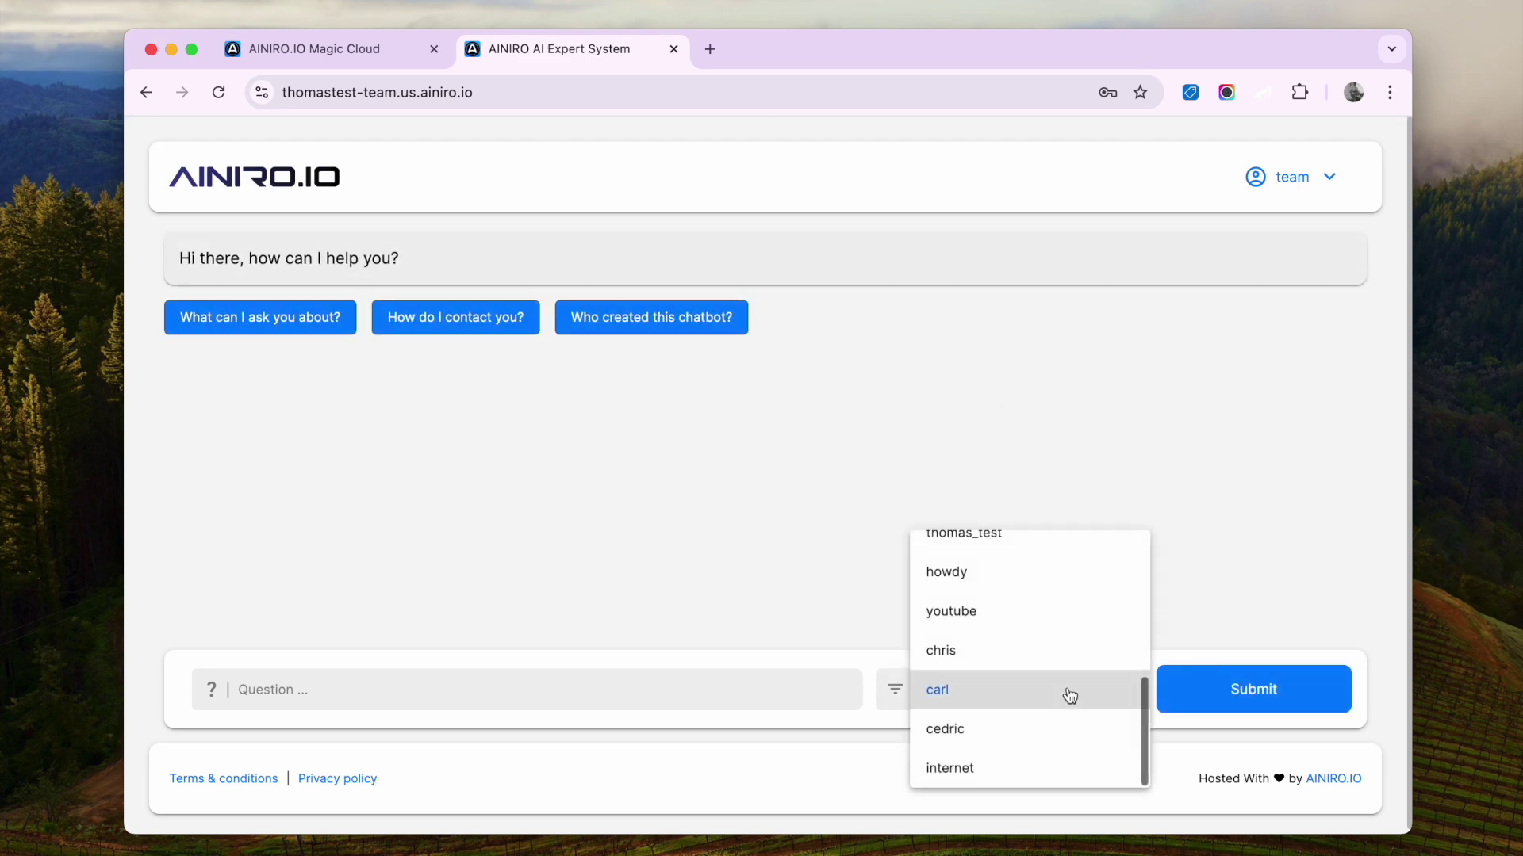
{"action": "left_click", "coordinate": [990, 768]}
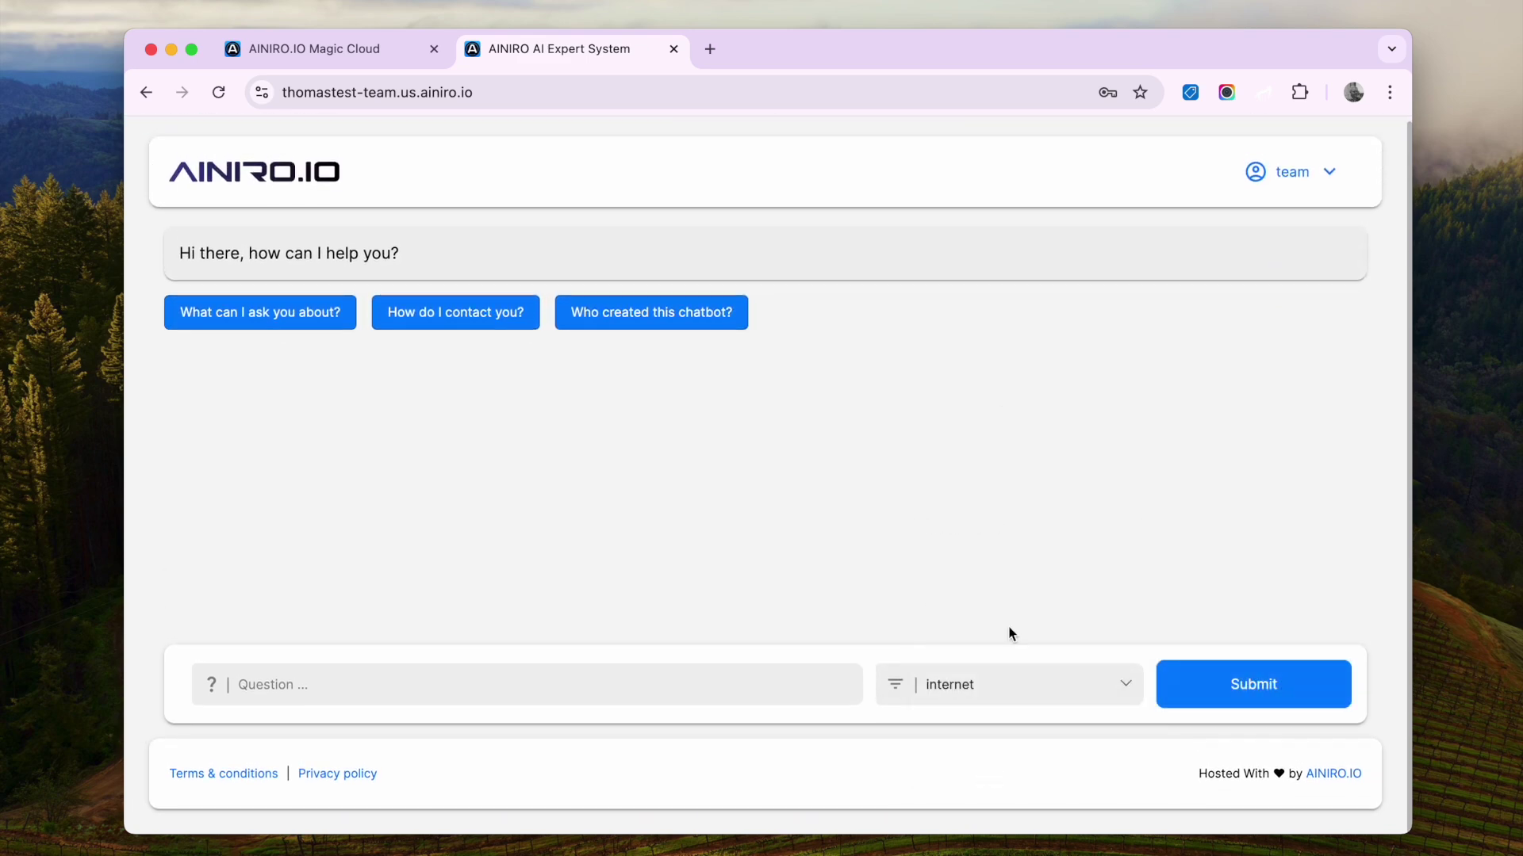
Ask the agent to search the internet and return the 5 first URLs for a quoted query of the person's full name plus Hyperlambda
{"action": "left_click", "coordinate": [541, 685]}
{"action": "type", "text": "Search the internet and return the 5 first URLs you find related "}
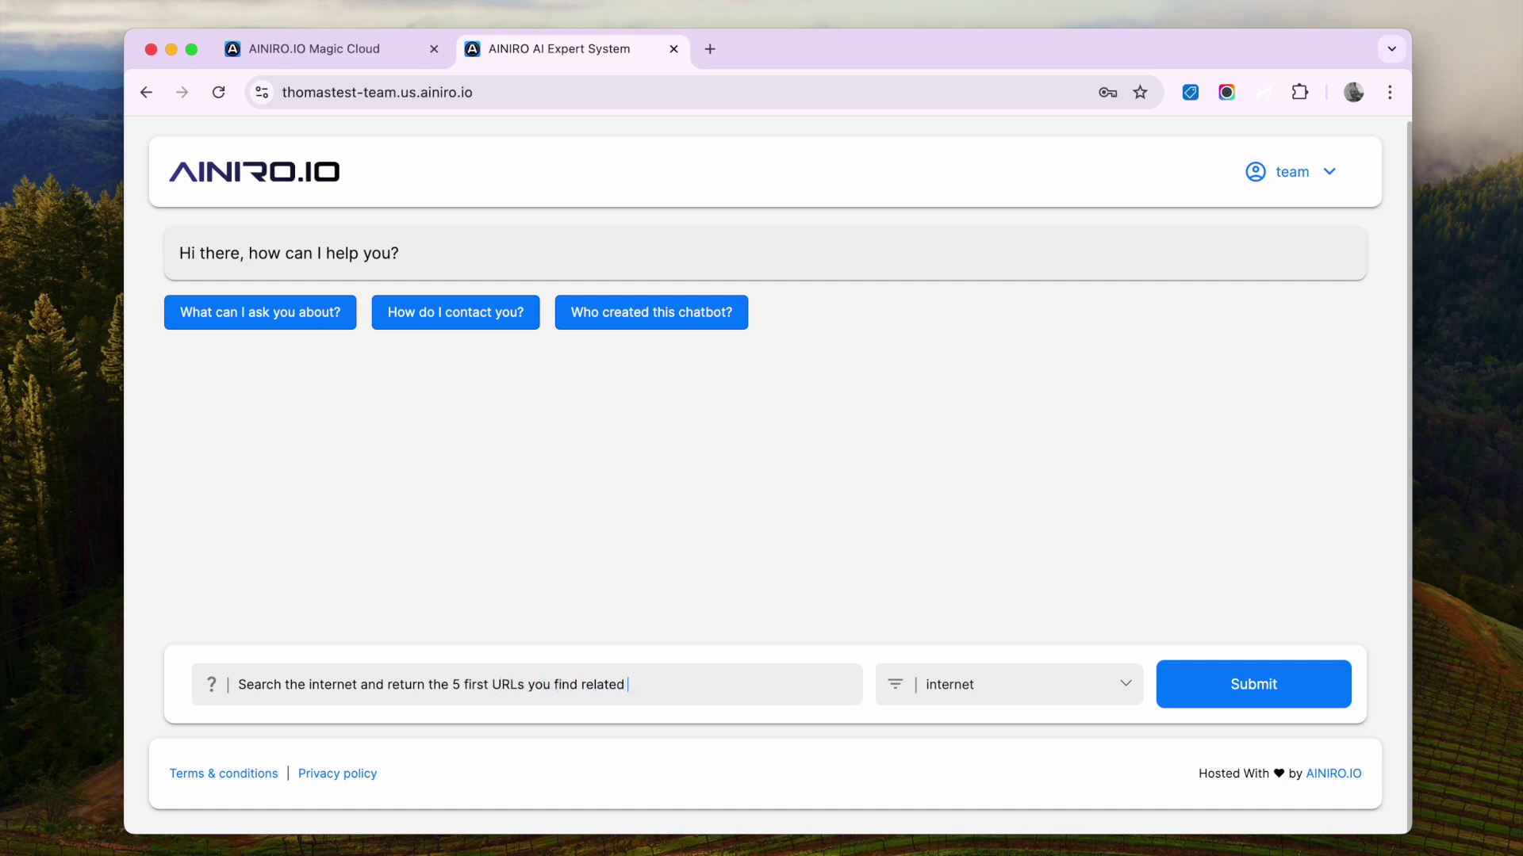
{"action": "type", "text": "to the query \"Thomas Hansen Hyperlambda\""}
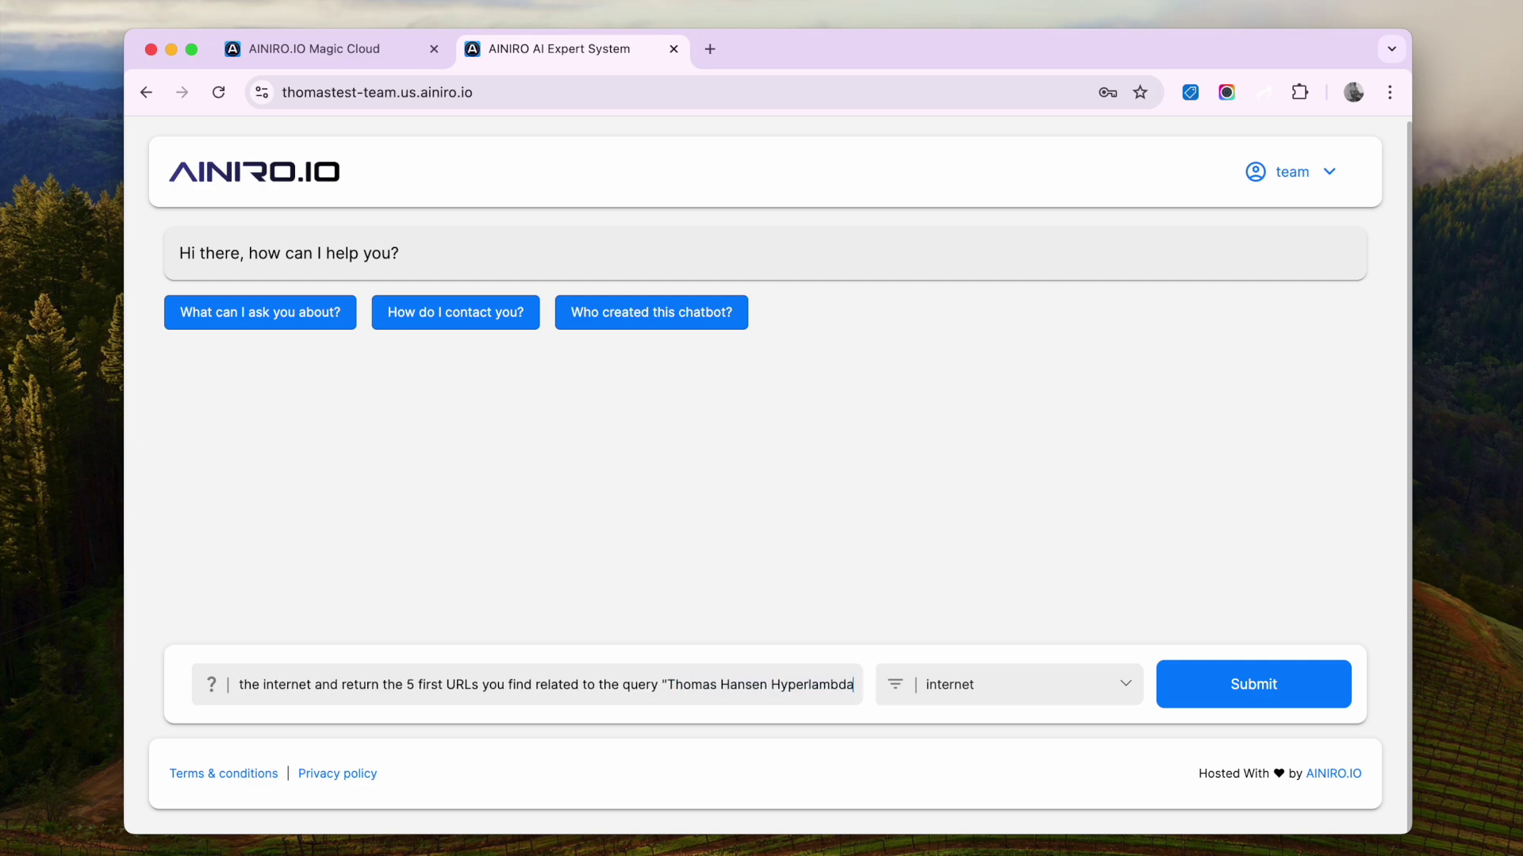
{"action": "key", "text": "Return"}
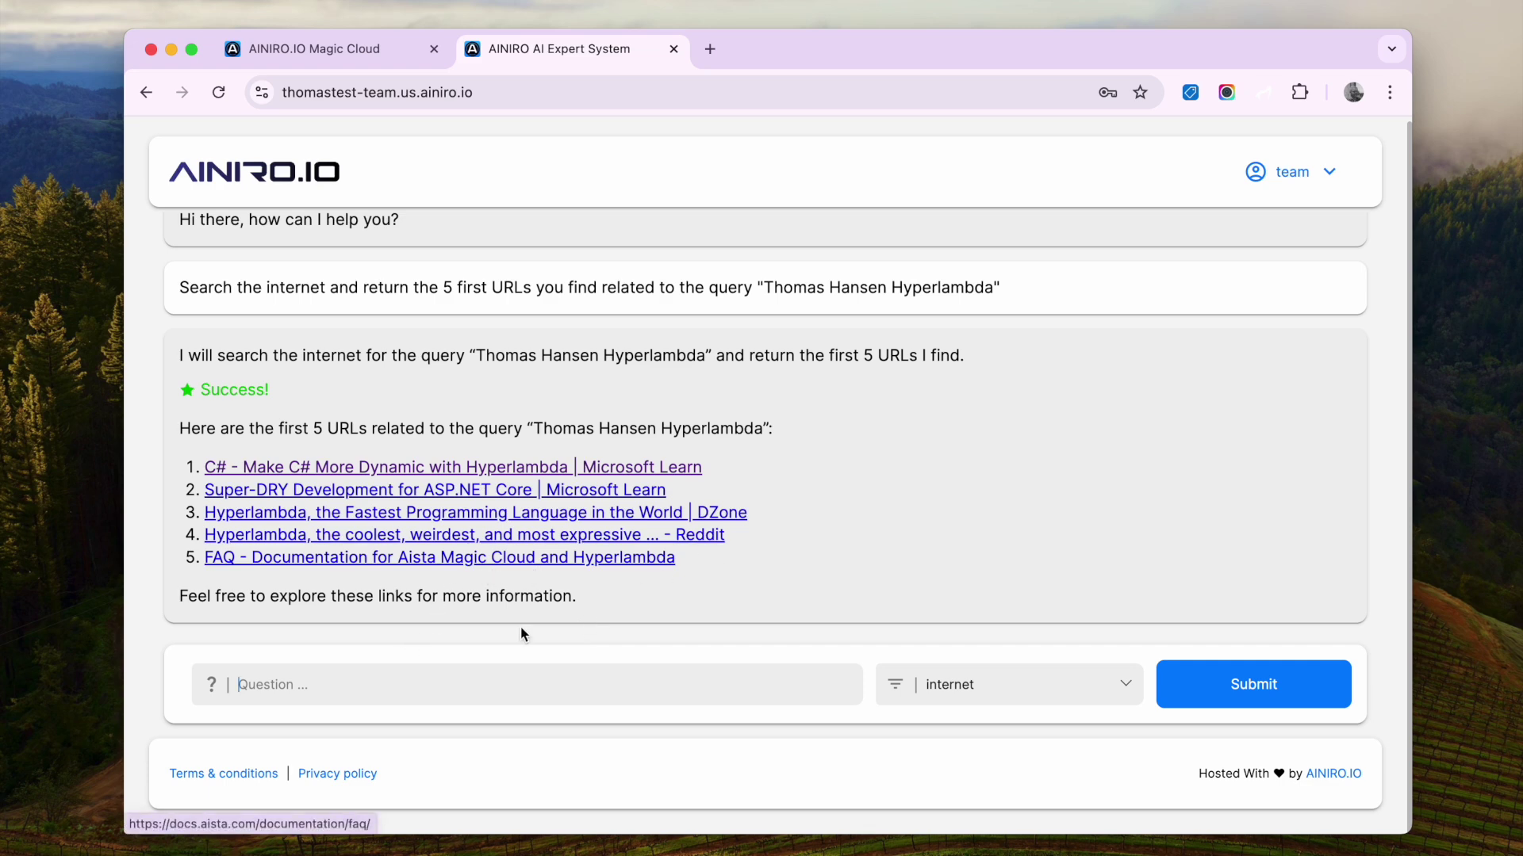
Ask the agent to scrape the 5th URL and create a summary
{"action": "type", "text": "Scrape the 5th "}
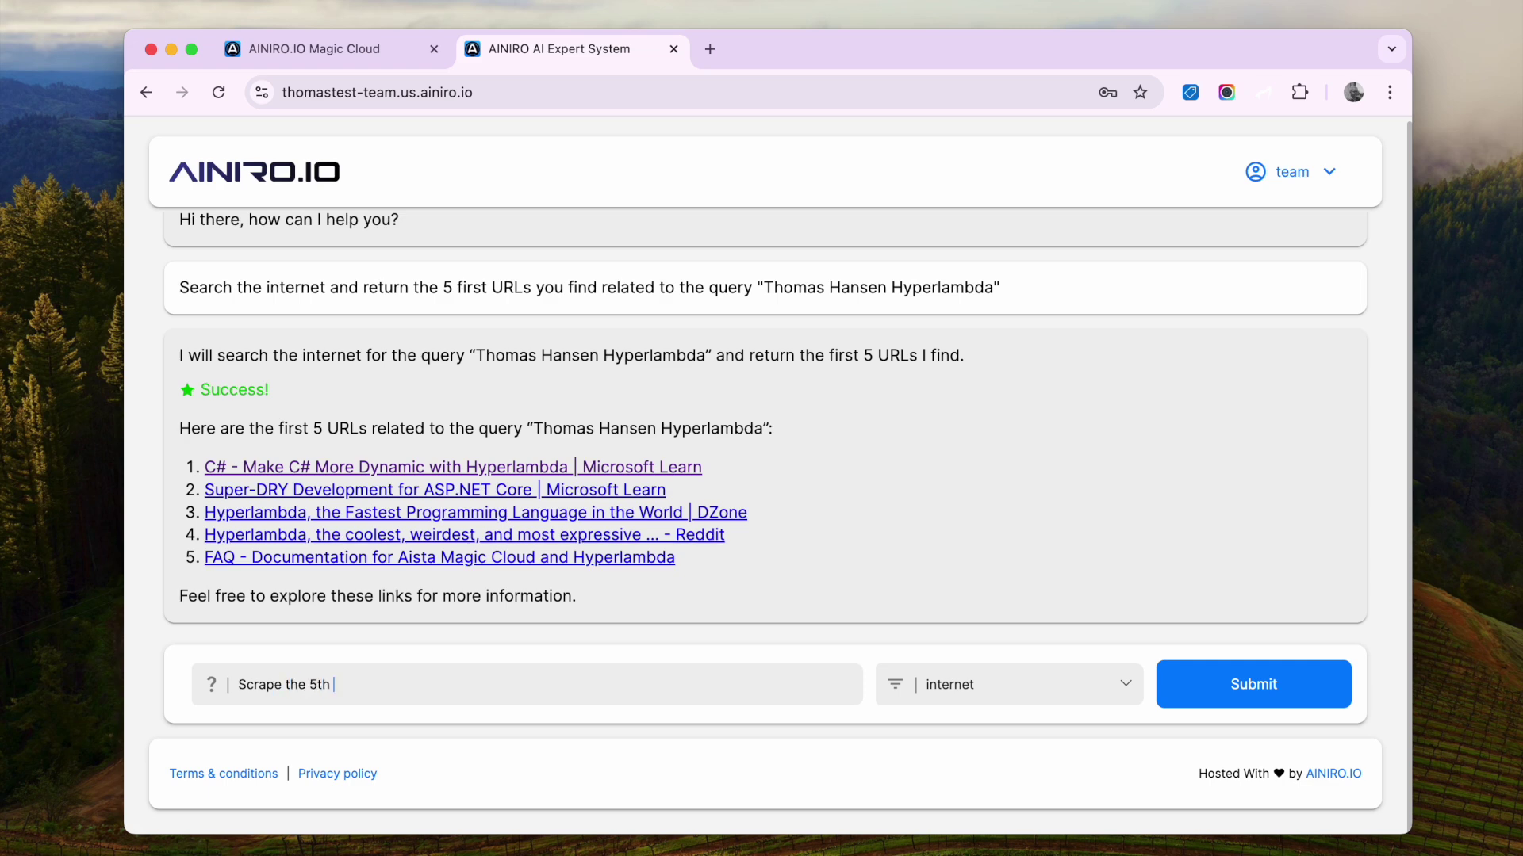
{"action": "type", "text": "URL and create a summary for me please"}
{"action": "key", "text": "Return"}
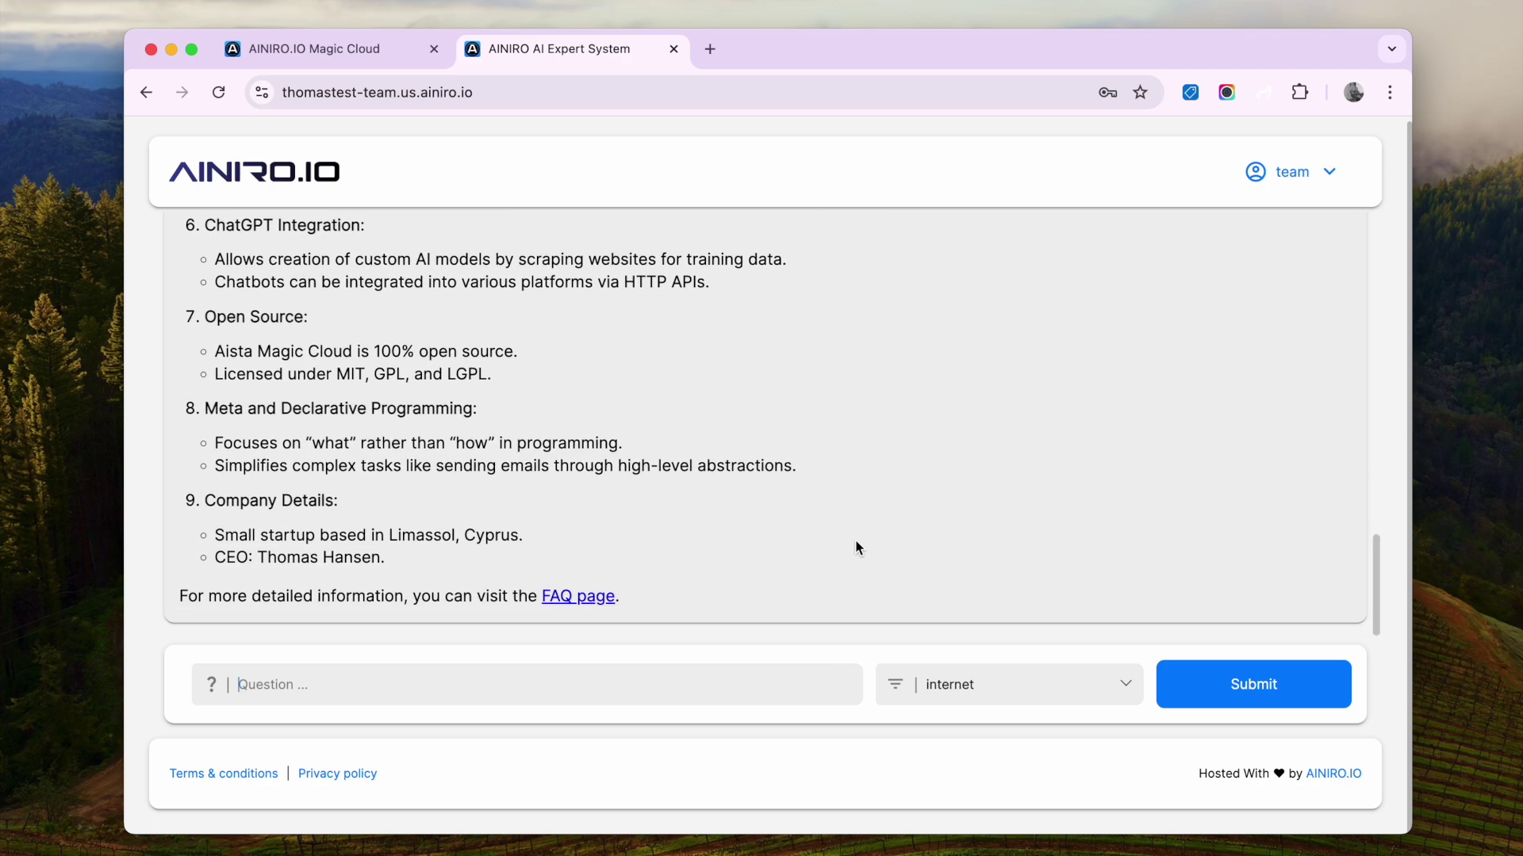
Check the list of returned URLs and ask the agent to "Scrape number 2"
{"action": "scroll", "coordinate": [856, 546], "scroll_direction": "up", "scroll_amount": 15}
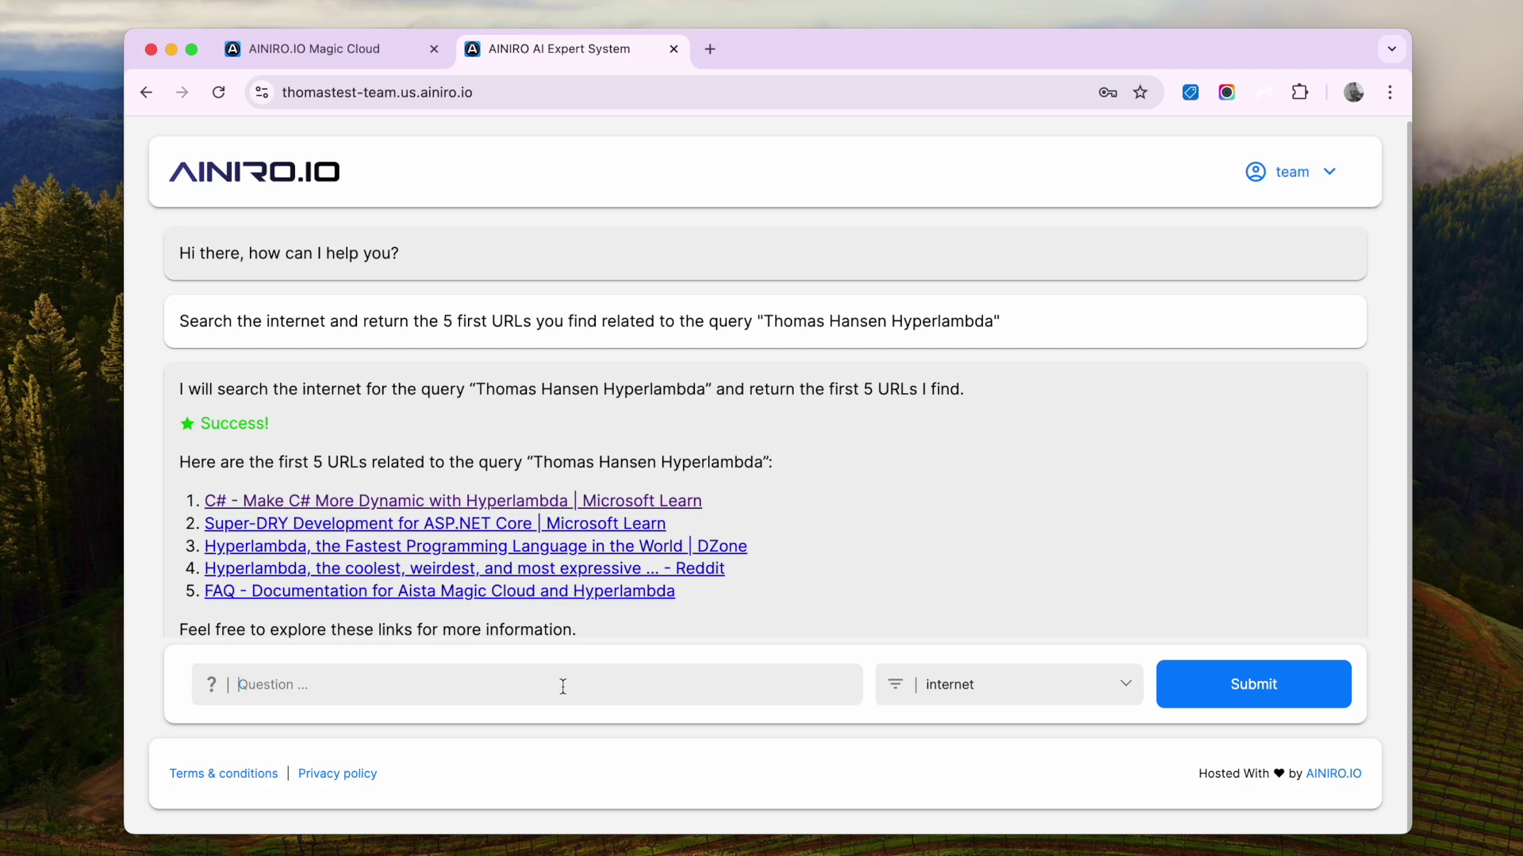
{"action": "type", "text": "Scxrape bymber"}
{"action": "key", "text": "super+a"}
{"action": "type", "text": "Scrape number 2"}
{"action": "key", "text": "Return"}
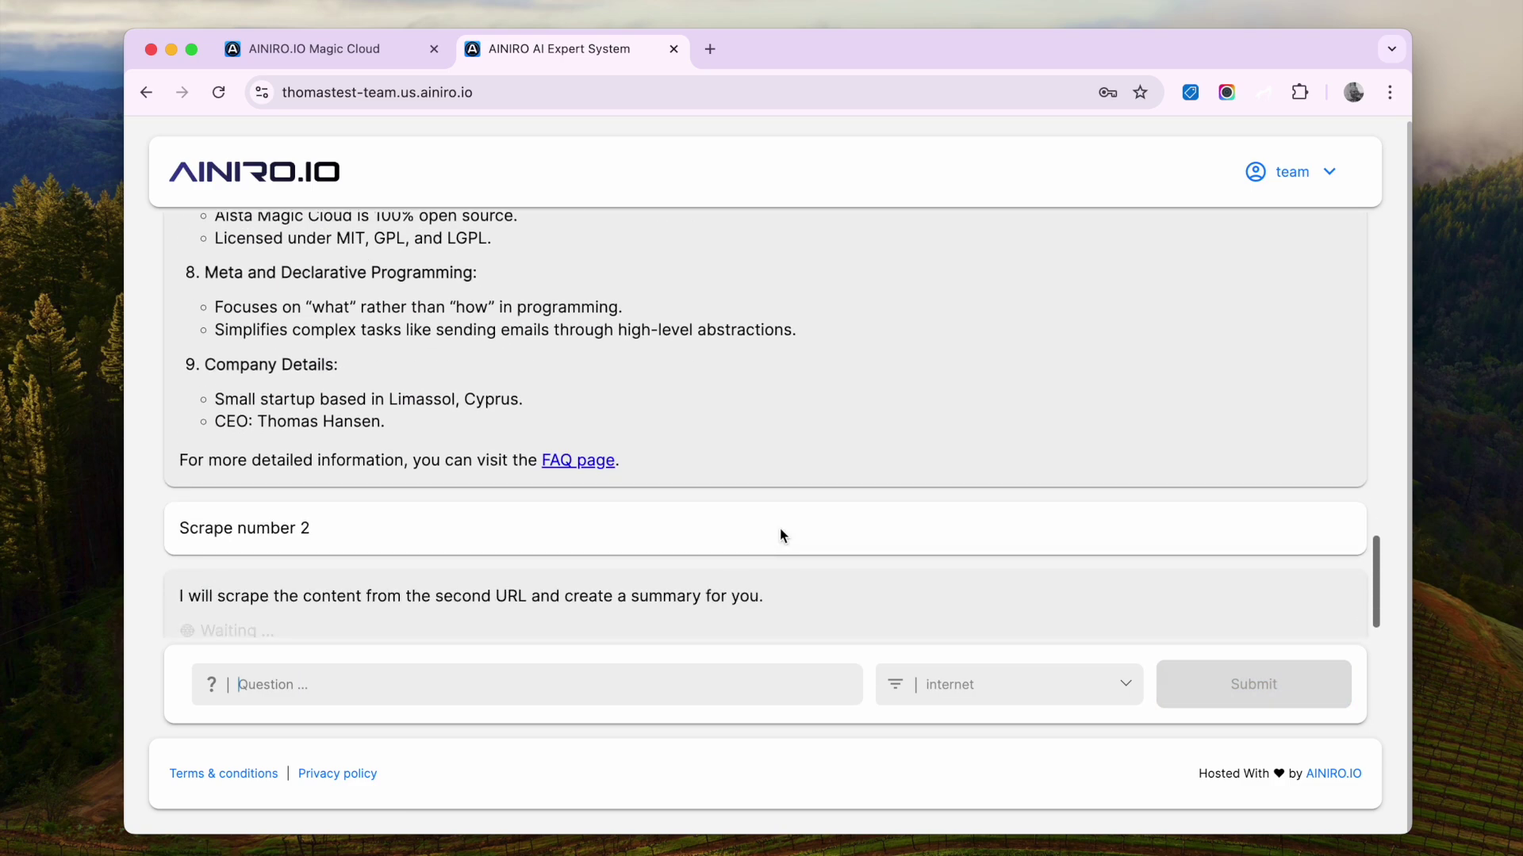
Compare the request with the URL list and read through the agent's summary of the second URL, including the article dates and descriptions
{"action": "scroll", "coordinate": [778, 528], "scroll_direction": "up", "scroll_amount": 20}
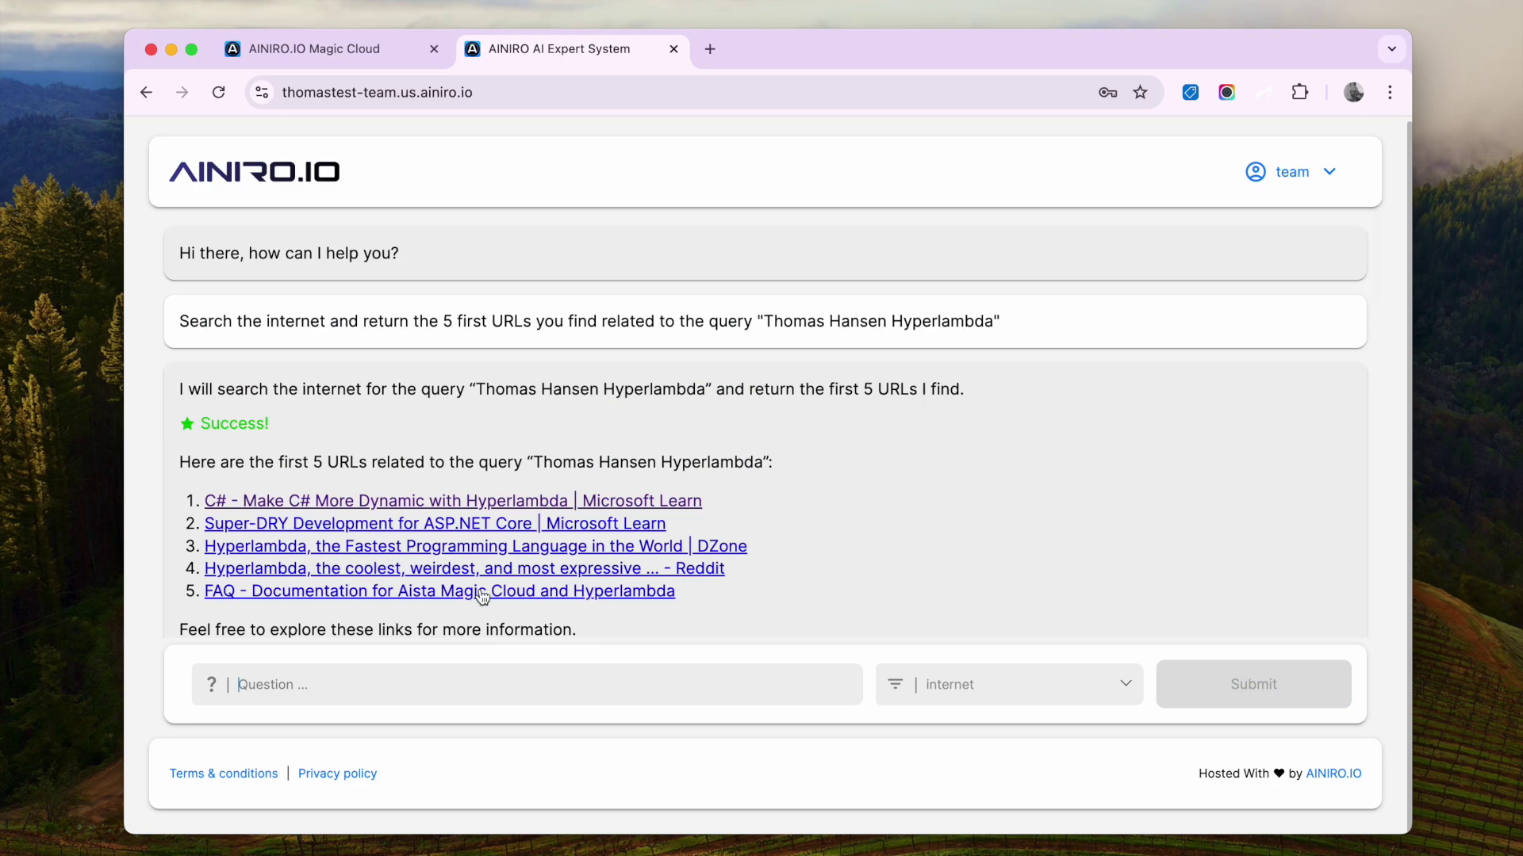
{"action": "scroll", "coordinate": [780, 530], "scroll_direction": "down", "scroll_amount": 10}
{"action": "scroll", "coordinate": [780, 530], "scroll_direction": "down", "scroll_amount": 15}
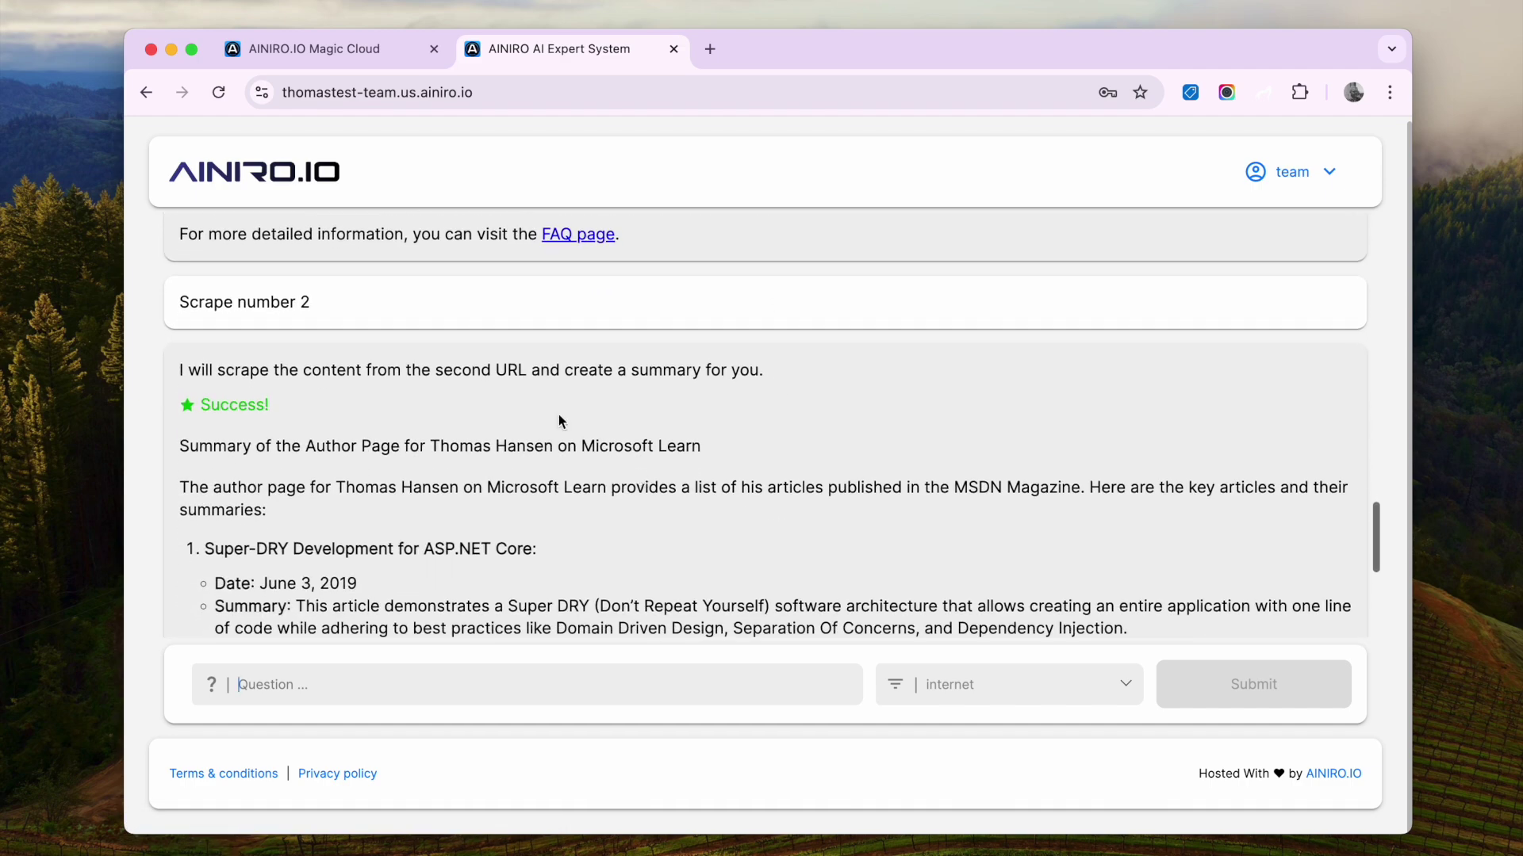
{"action": "scroll", "coordinate": [503, 413], "scroll_direction": "down", "scroll_amount": 3}
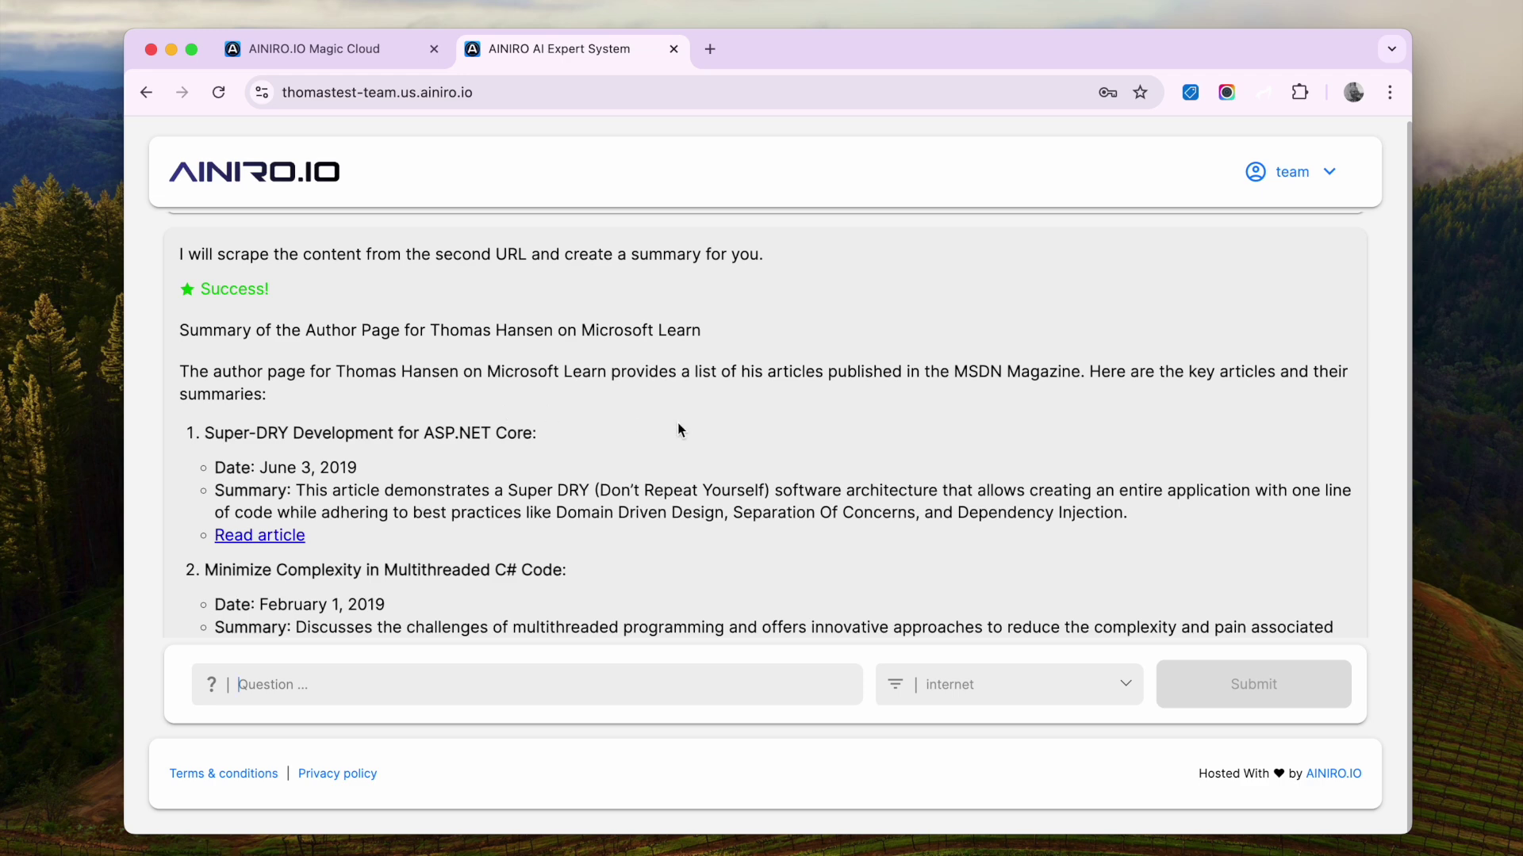
{"action": "scroll", "coordinate": [729, 446], "scroll_direction": "down", "scroll_amount": 2}
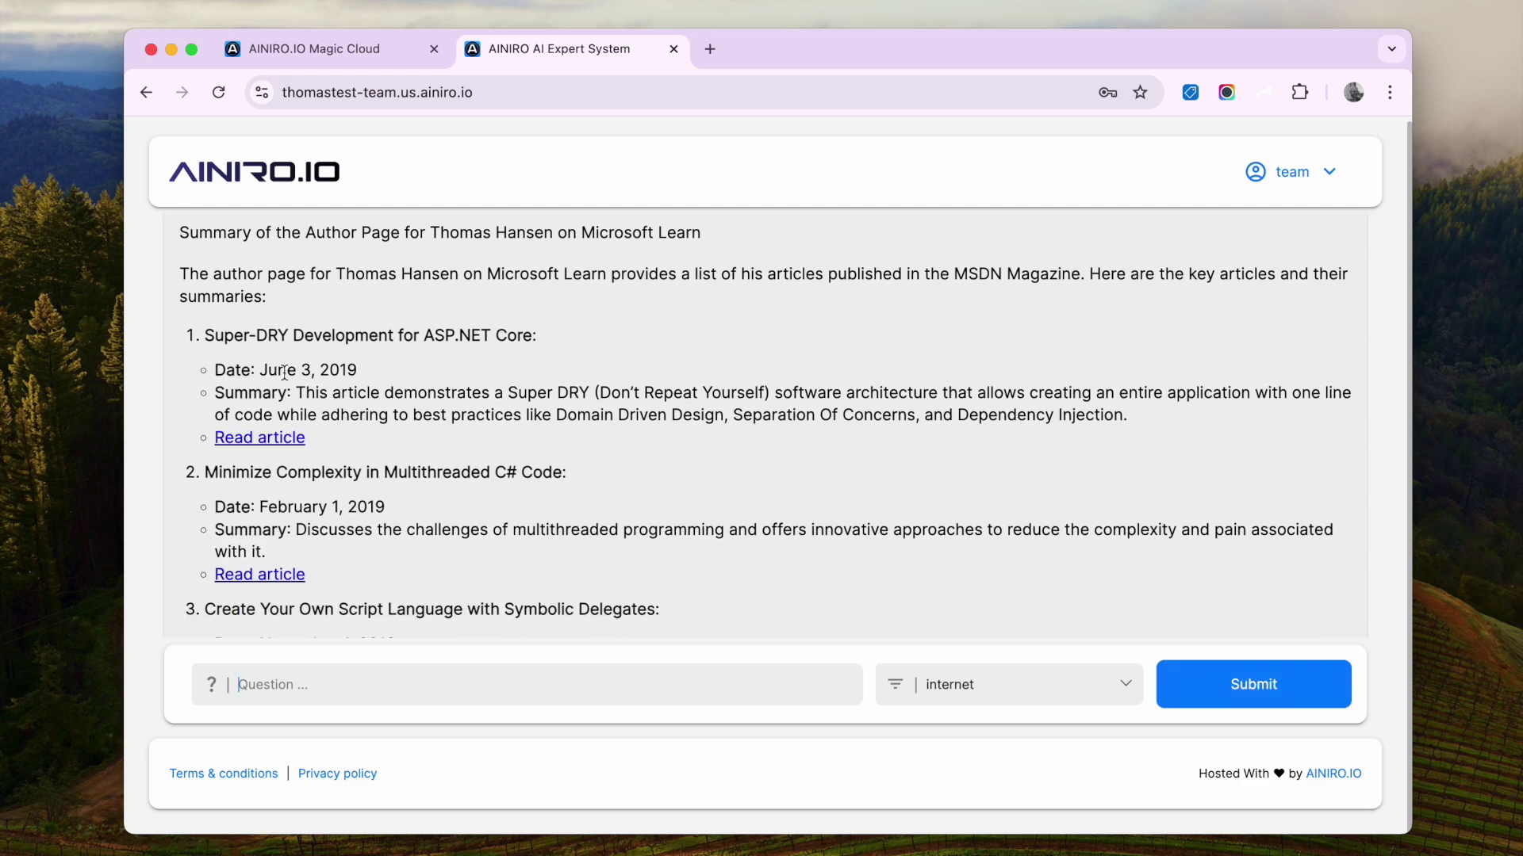
{"action": "left_click_drag", "start_coordinate": [216, 371], "coordinate": [378, 407]}
{"action": "scroll", "coordinate": [540, 431], "scroll_direction": "down", "scroll_amount": 5}
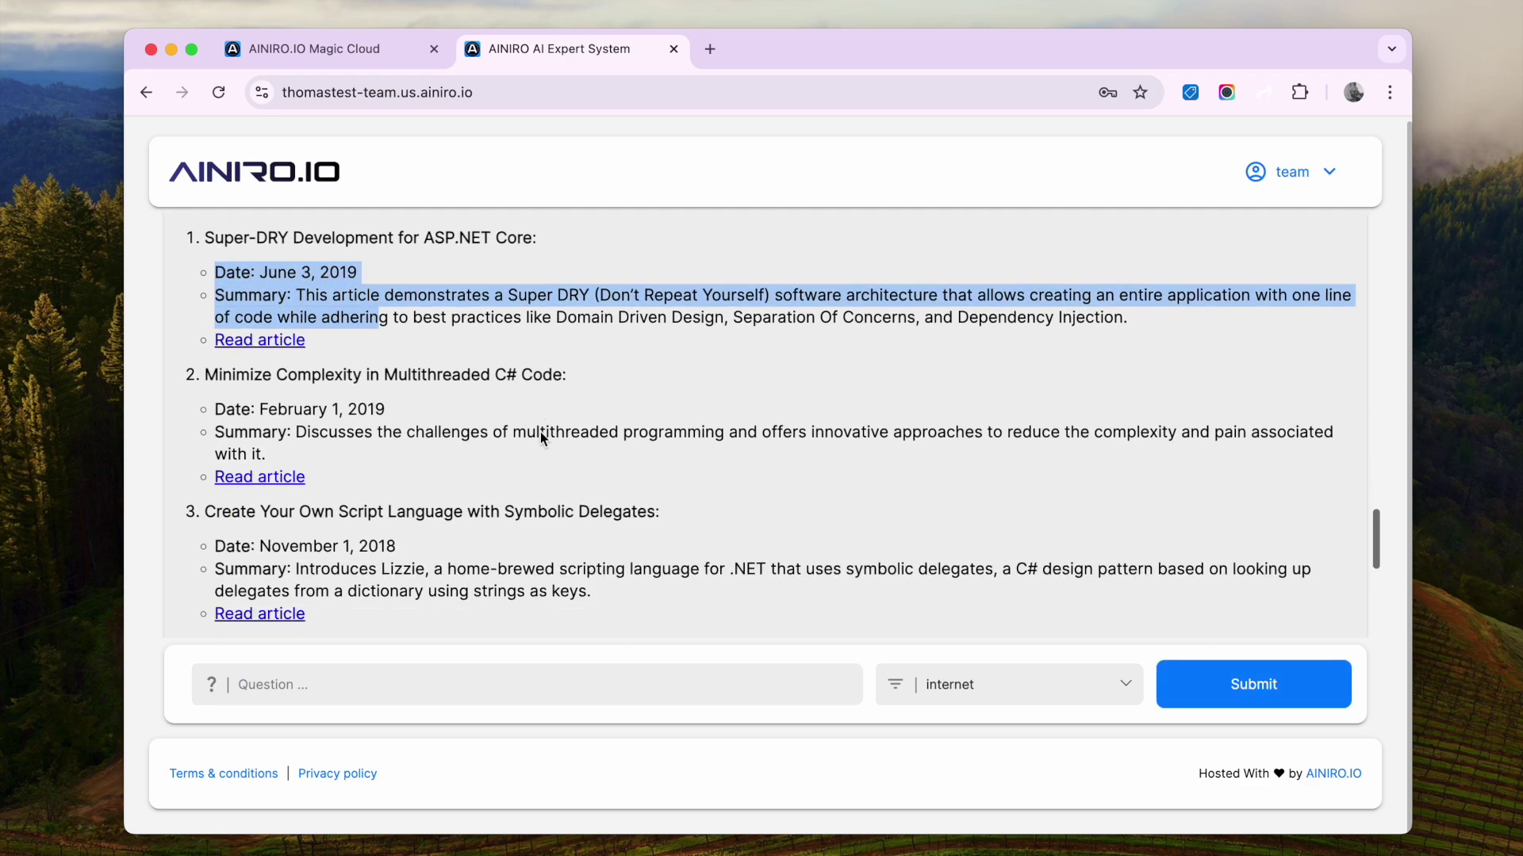
{"action": "left_click_drag", "start_coordinate": [205, 280], "coordinate": [372, 406]}
{"action": "left_click_drag", "start_coordinate": [208, 418], "coordinate": [564, 554]}
{"action": "scroll", "coordinate": [563, 547], "scroll_direction": "down", "scroll_amount": 3}
{"action": "scroll", "coordinate": [563, 547], "scroll_direction": "down", "scroll_amount": 3}
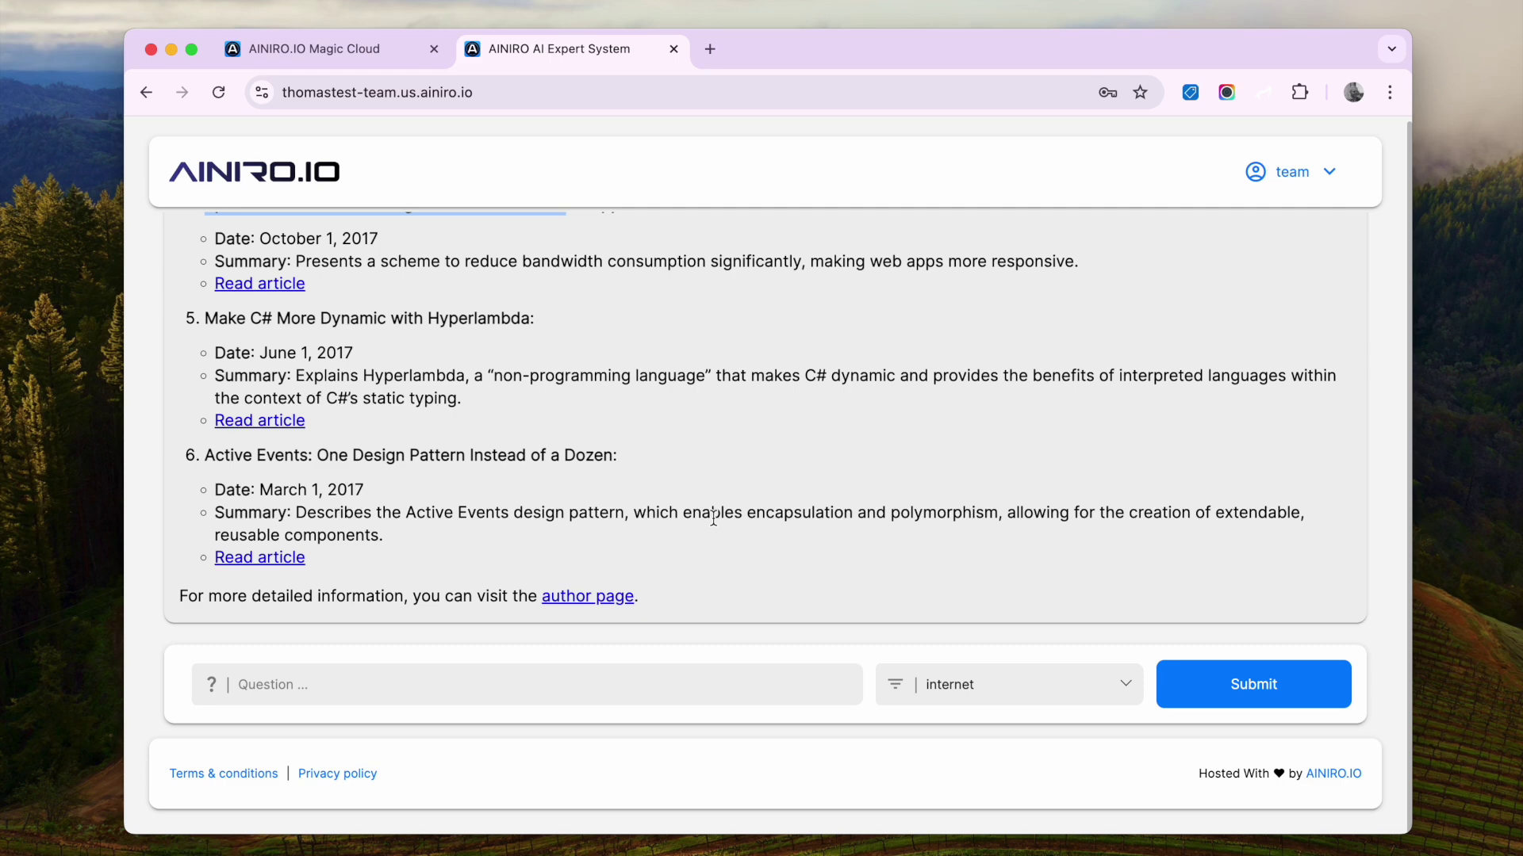
Close the AI Expert System frontend and the backends overview, and return to the machine learning types
{"action": "key", "text": "cmd+w"}
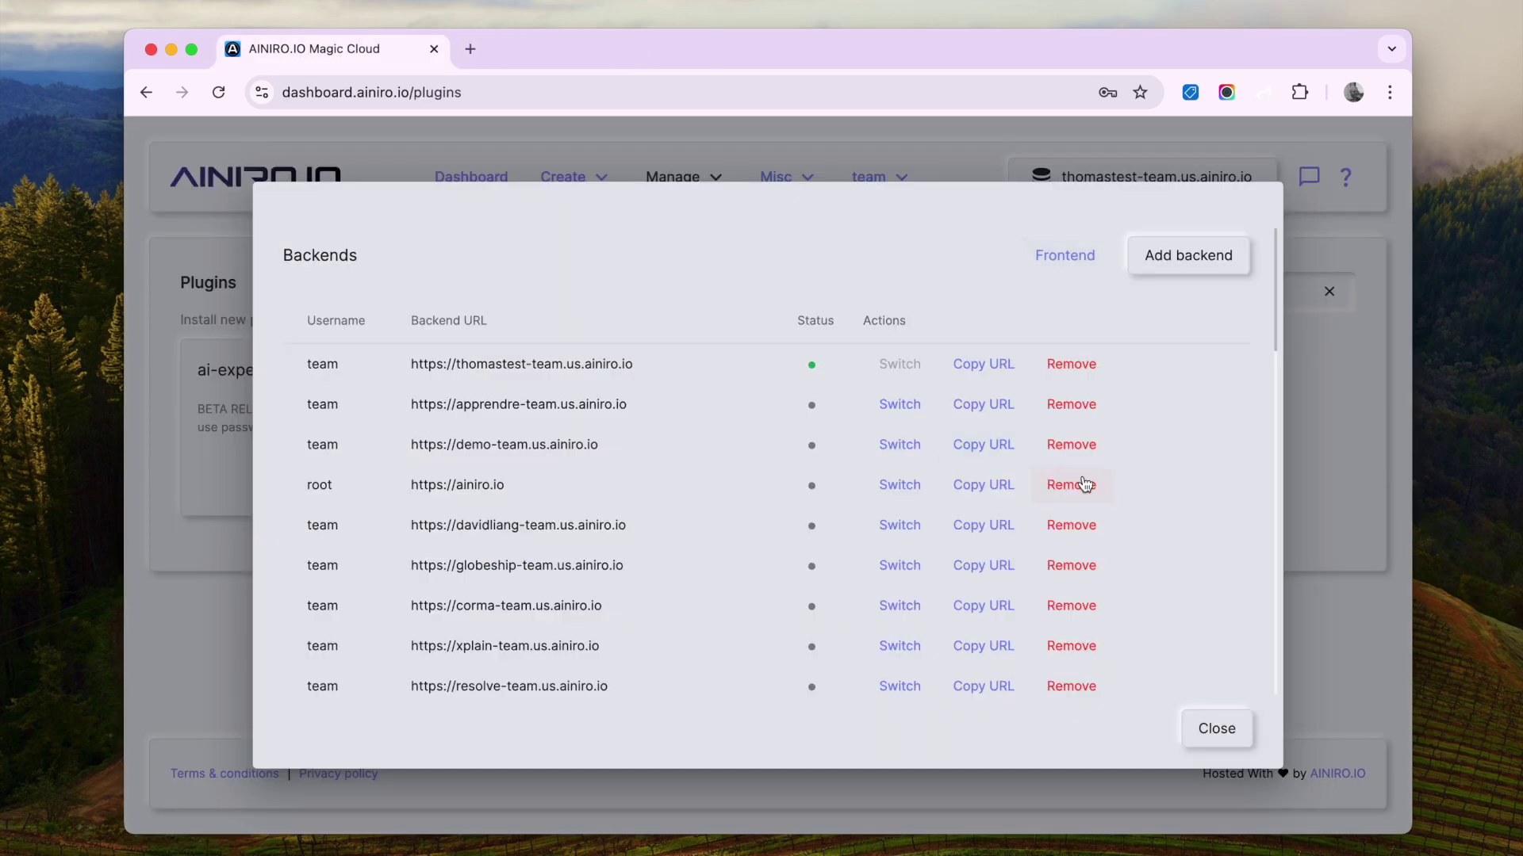
{"action": "left_click", "coordinate": [1314, 500]}
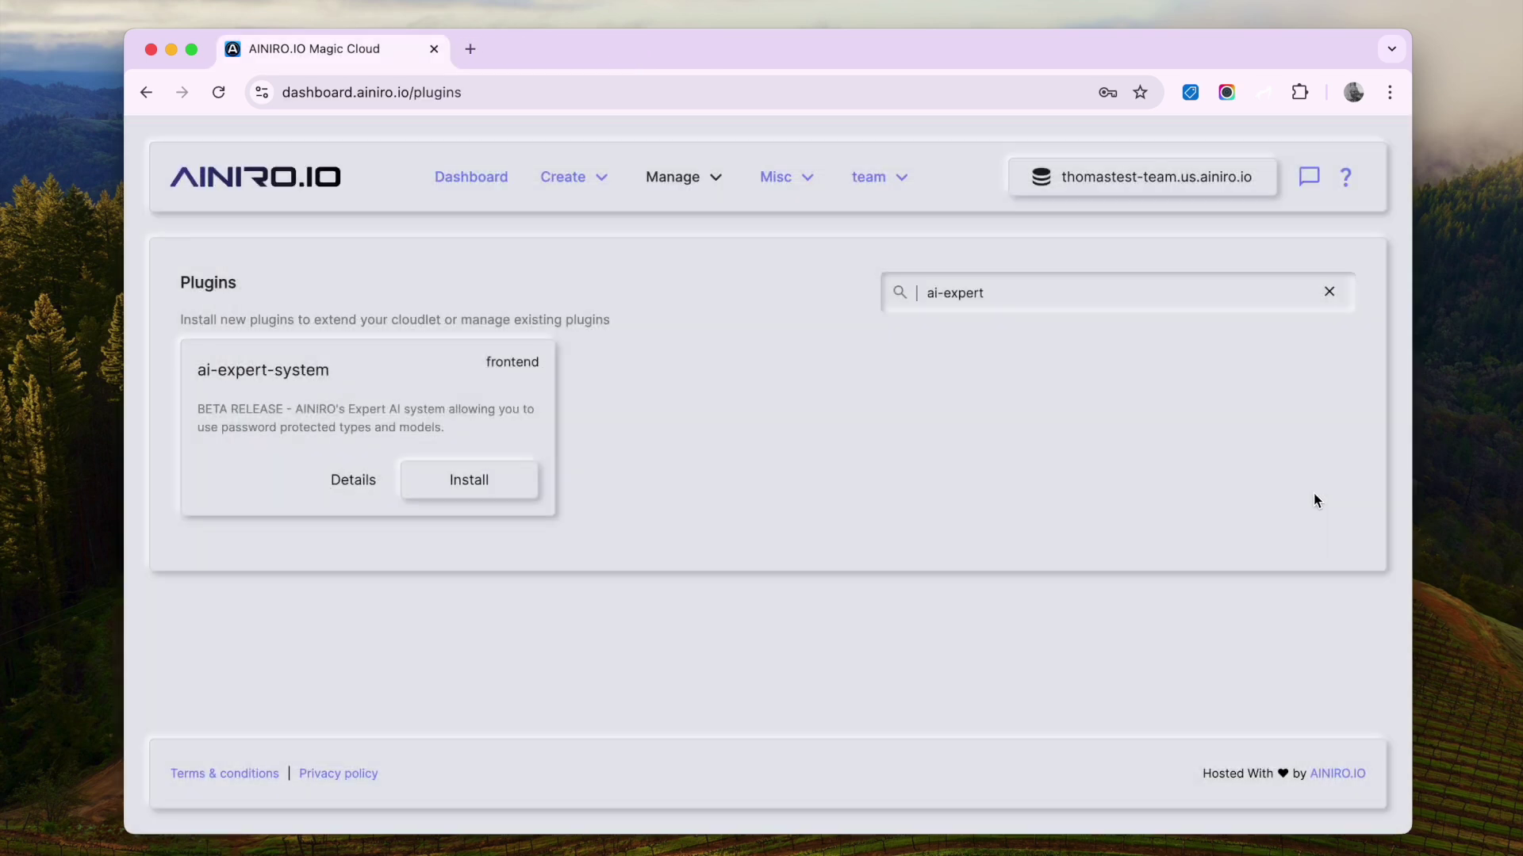
{"action": "left_click", "coordinate": [662, 174]}
{"action": "left_click", "coordinate": [668, 517]}
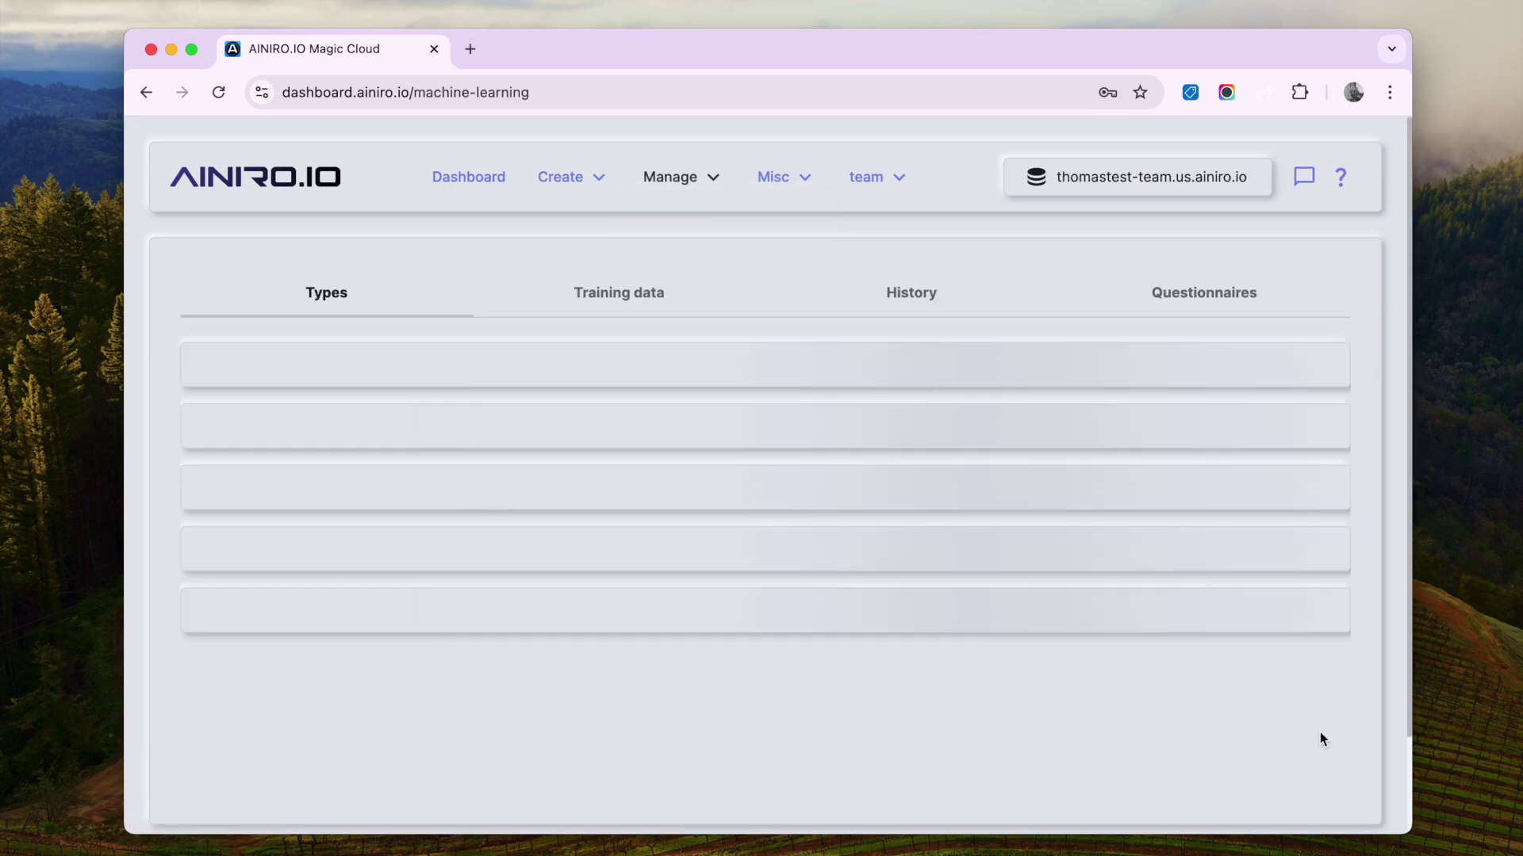
Filter the machine learning types by internet
{"action": "scroll", "coordinate": [1319, 732], "scroll_direction": "down", "scroll_amount": 5}
{"action": "scroll", "coordinate": [921, 258], "scroll_direction": "up", "scroll_amount": 5}
{"action": "left_click", "coordinate": [870, 379]}
{"action": "type", "text": "inte"}
{"action": "key", "text": "BackSpace"}
{"action": "key", "text": "BackSpace"}
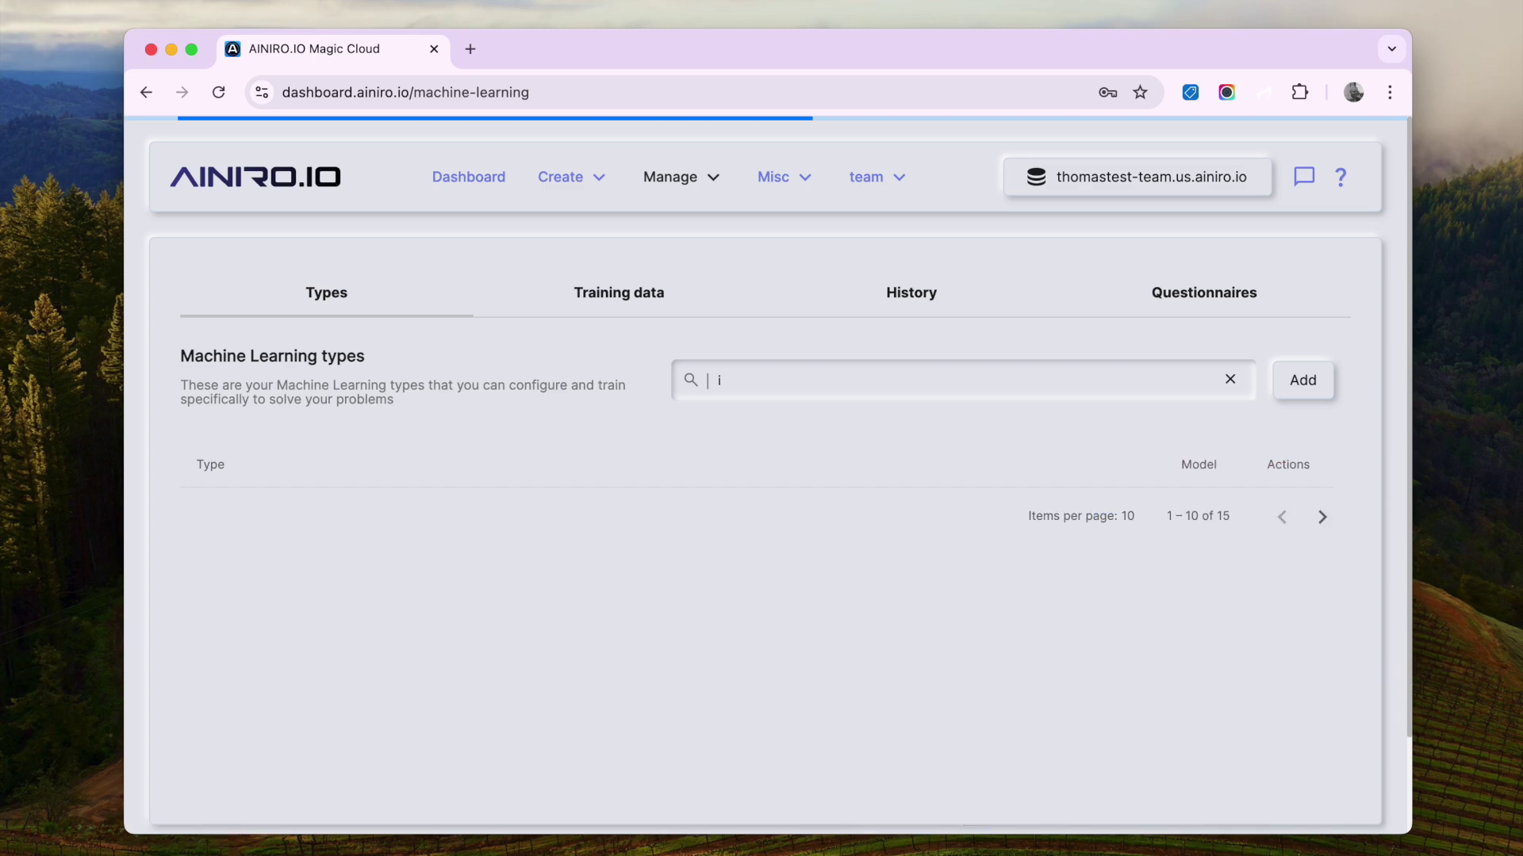
{"action": "type", "text": "nternet"}
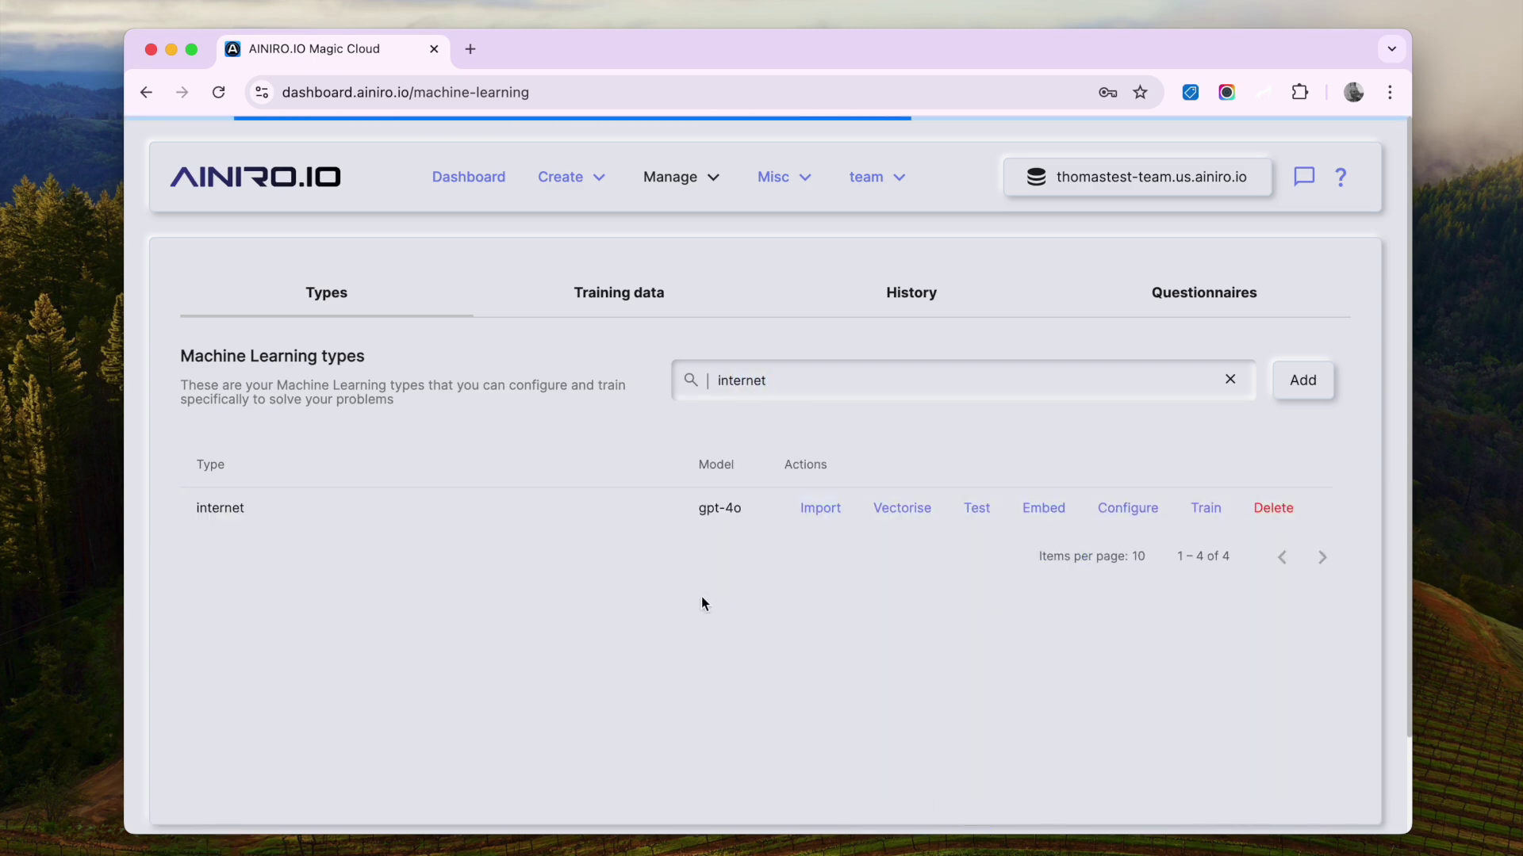
In the internet type's chatbot embed settings, set the first colour to light green #78e583 and the second to dark green
{"action": "left_click", "coordinate": [1050, 514]}
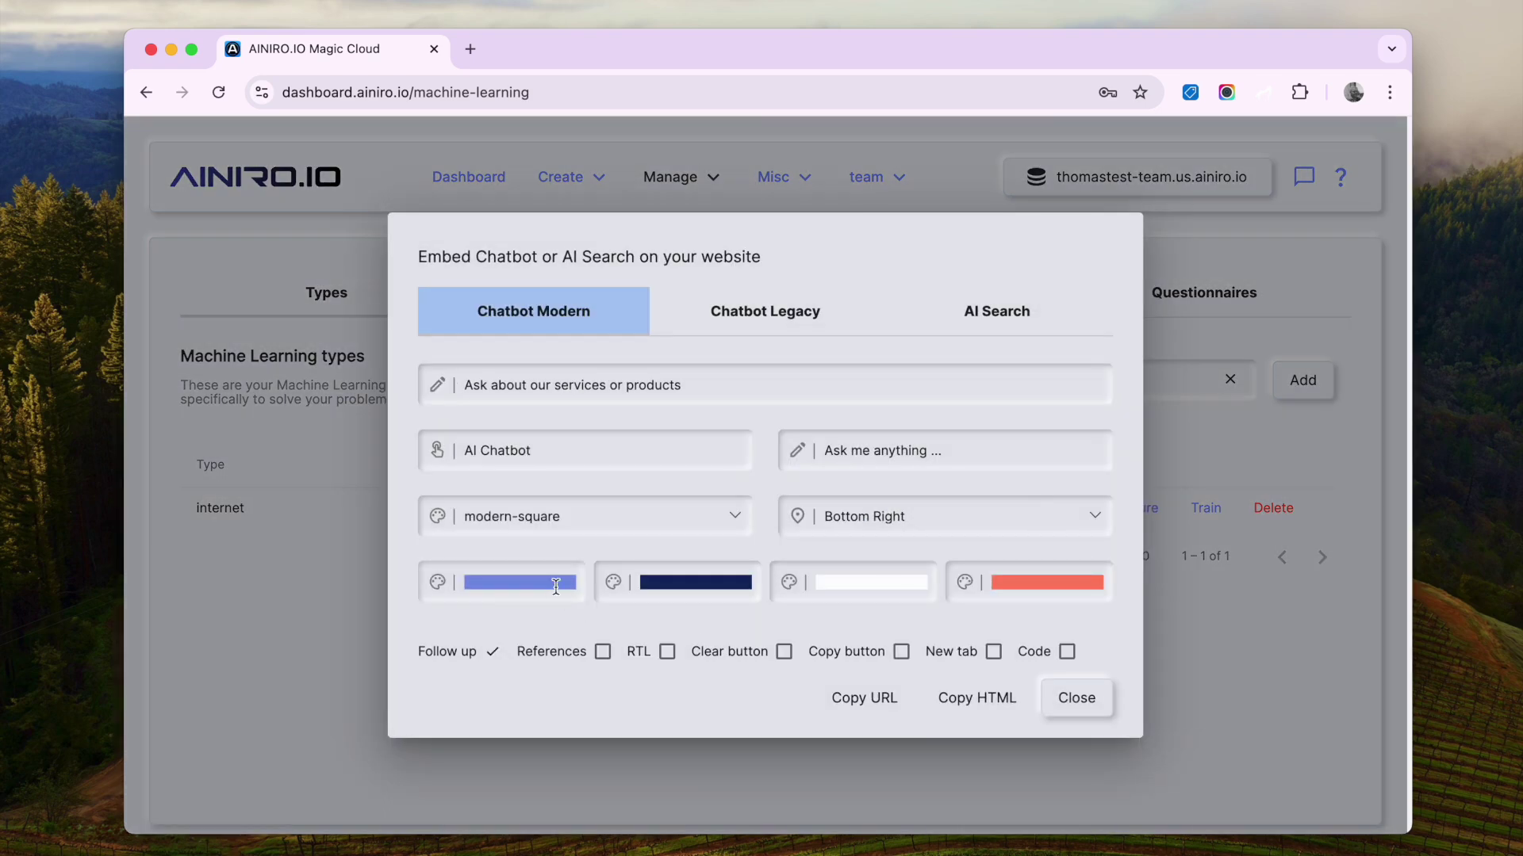
{"action": "left_click", "coordinate": [520, 583]}
{"action": "left_click", "coordinate": [706, 467]}
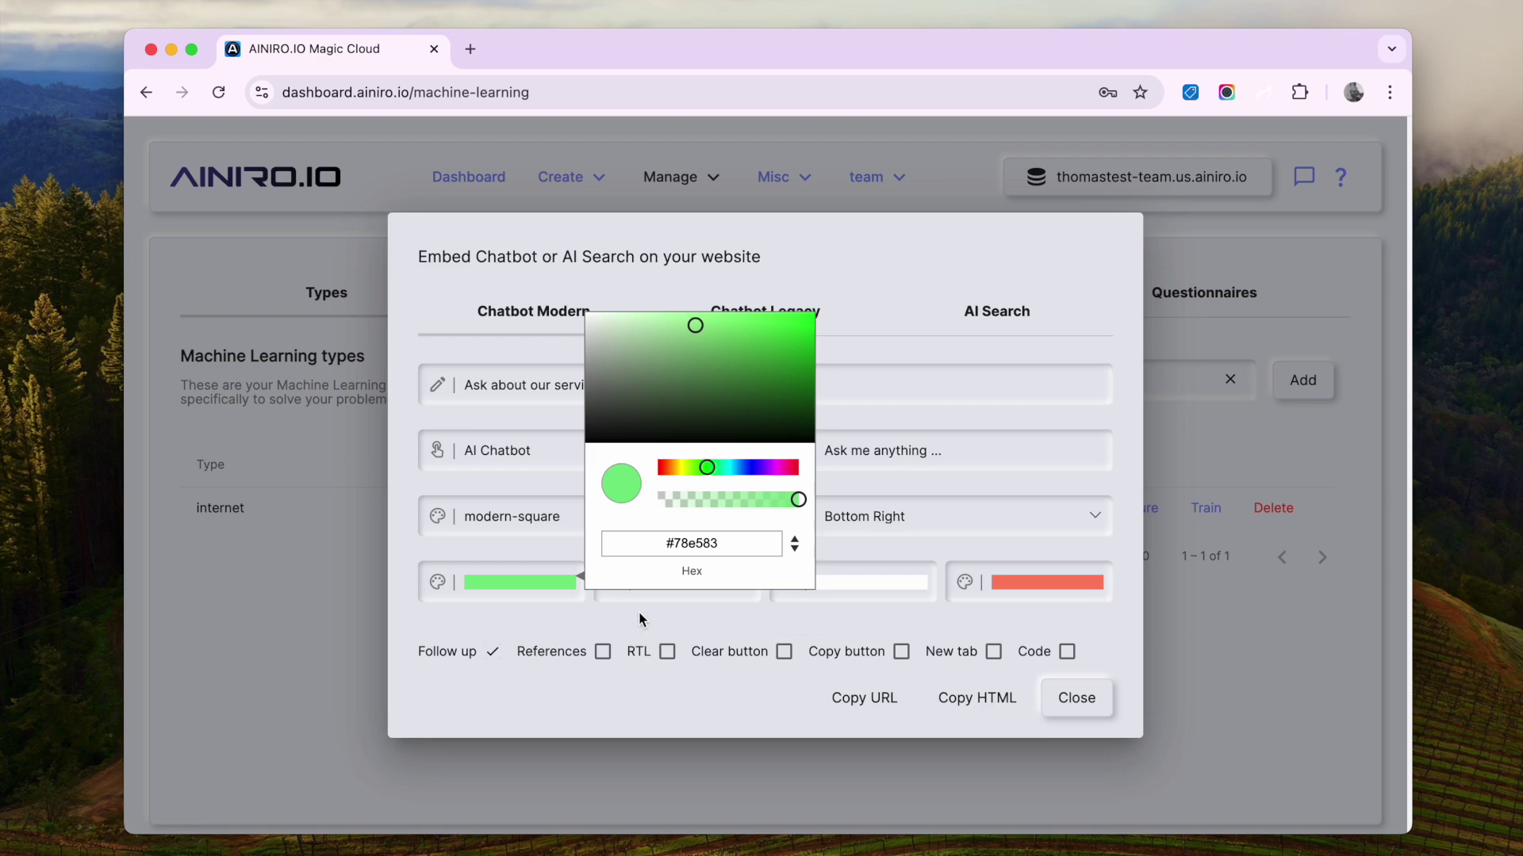
{"action": "left_click", "coordinate": [671, 591]}
{"action": "left_click", "coordinate": [876, 467]}
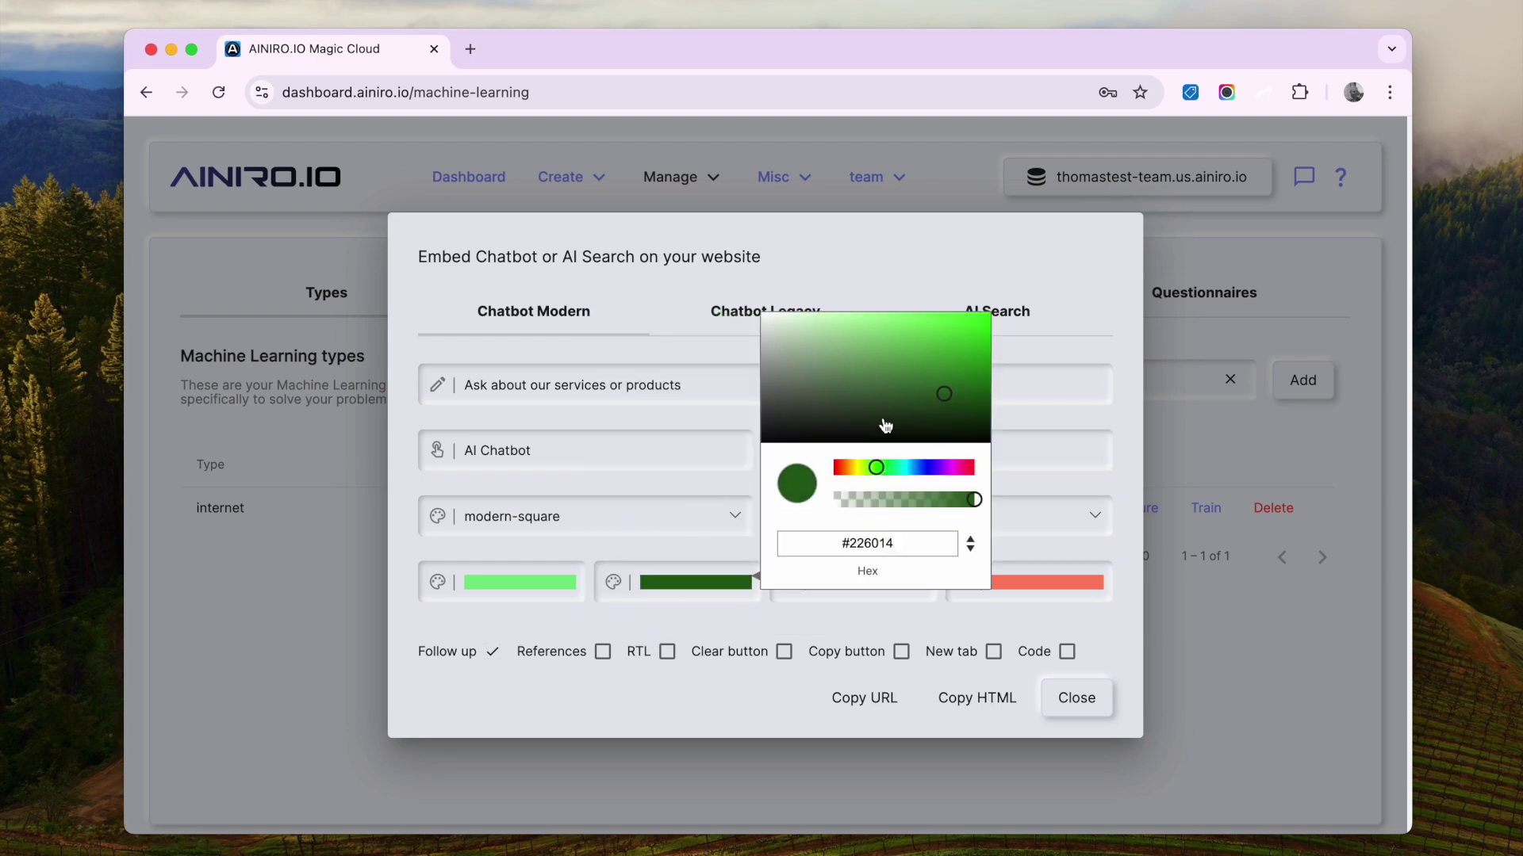
{"action": "left_click", "coordinate": [875, 399]}
{"action": "left_click", "coordinate": [809, 620]}
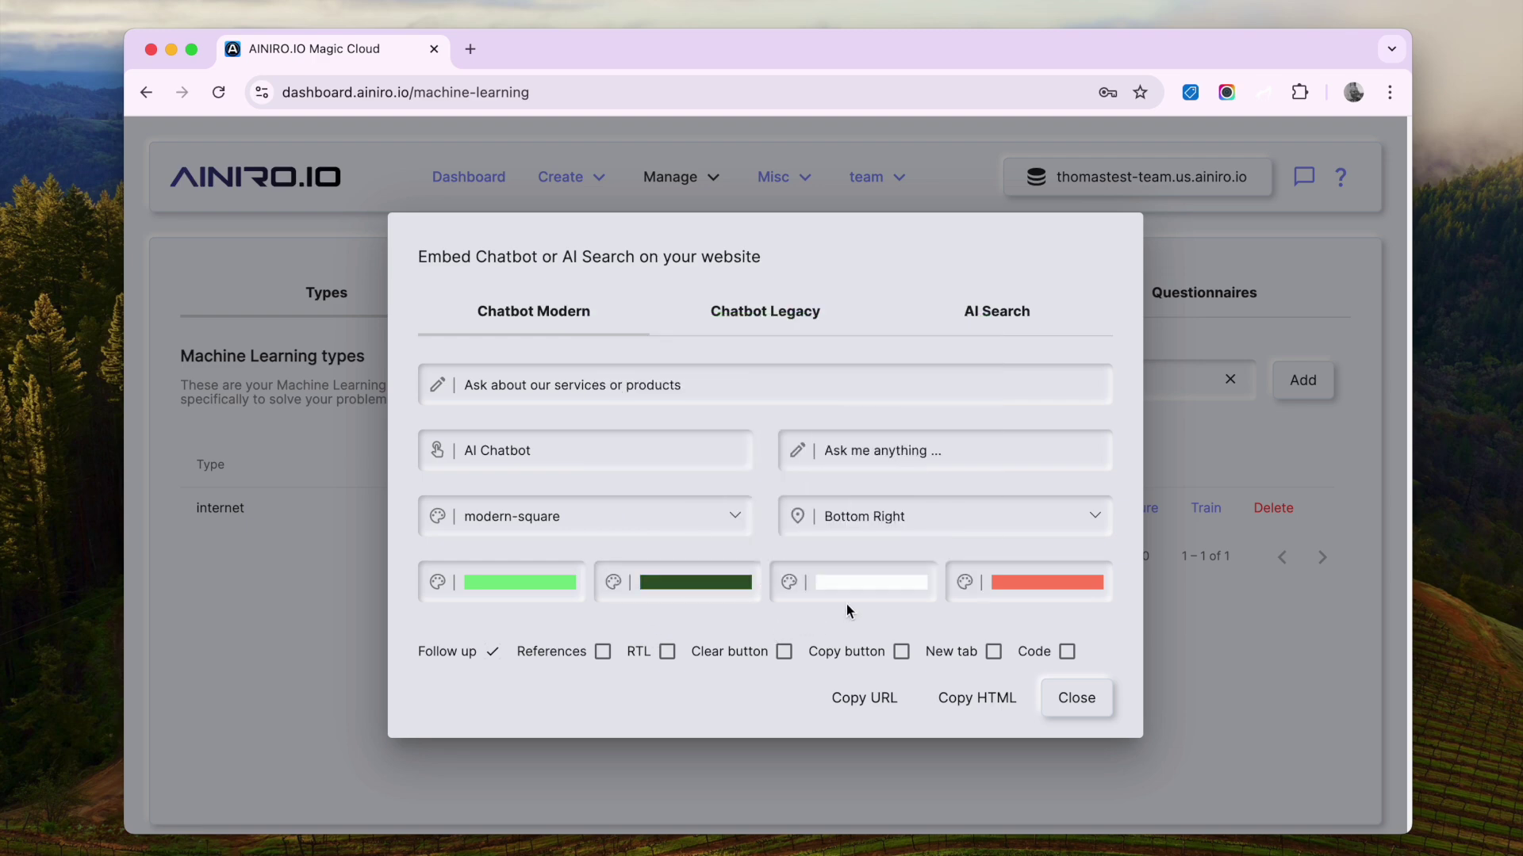
Set the third chatbot colour to a pale cream
{"action": "left_click", "coordinate": [857, 584]}
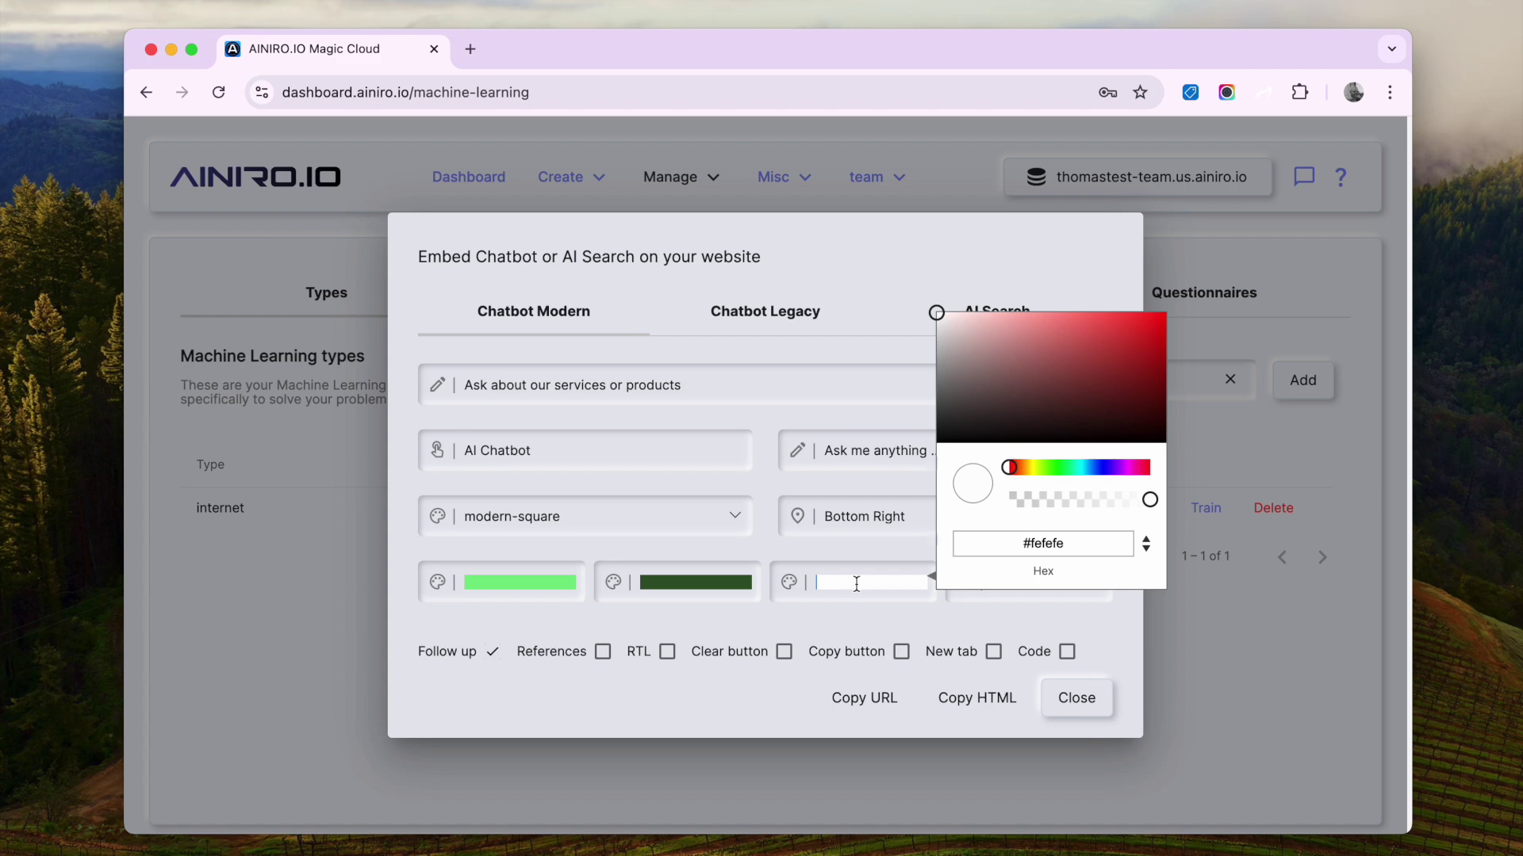
{"action": "left_click", "coordinate": [1024, 468]}
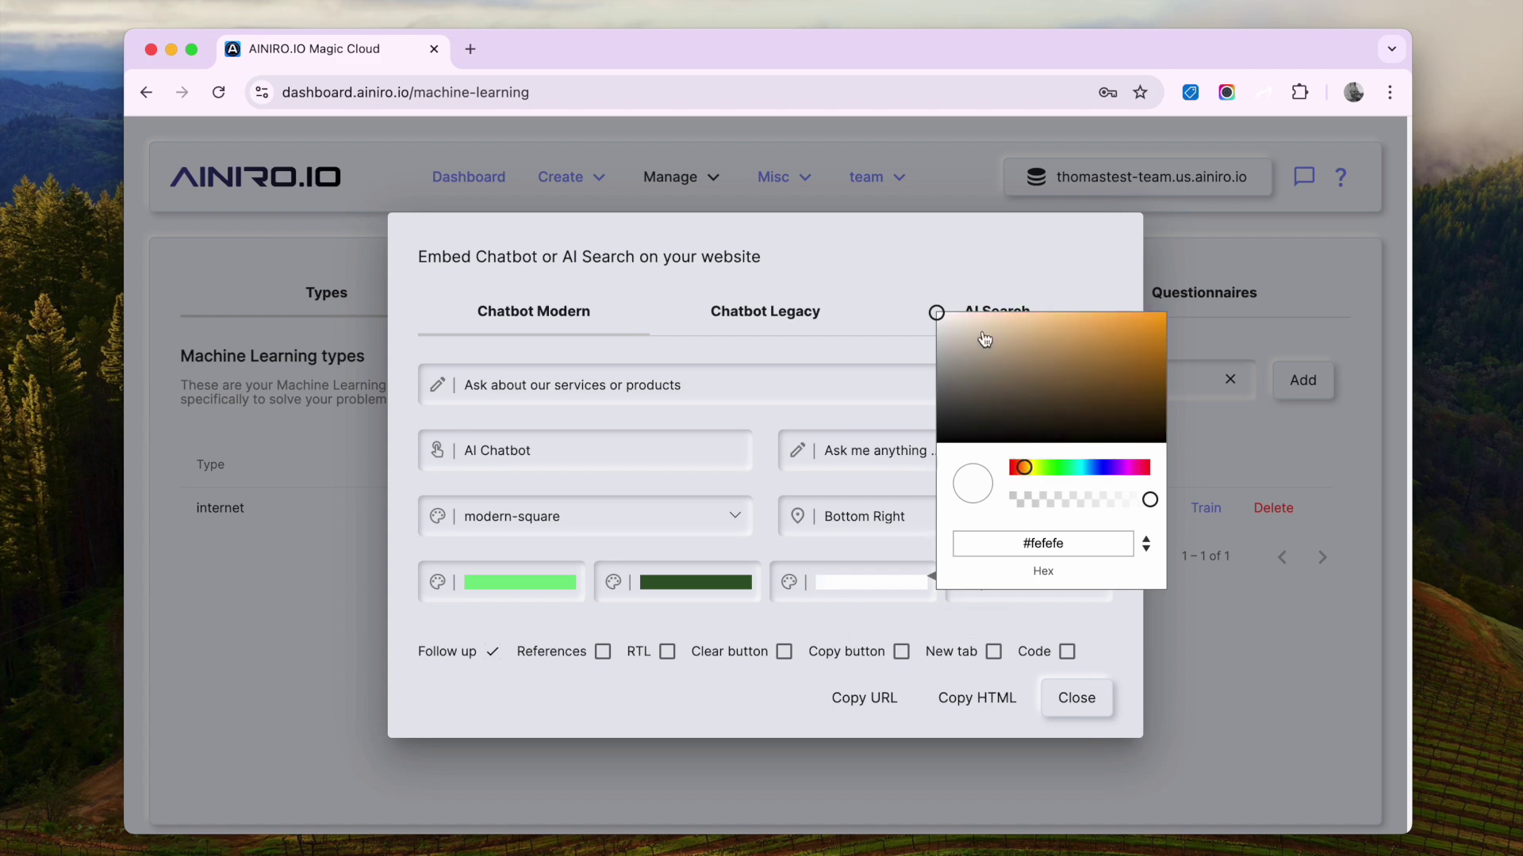
{"action": "left_click", "coordinate": [977, 315]}
{"action": "left_click", "coordinate": [862, 621]}
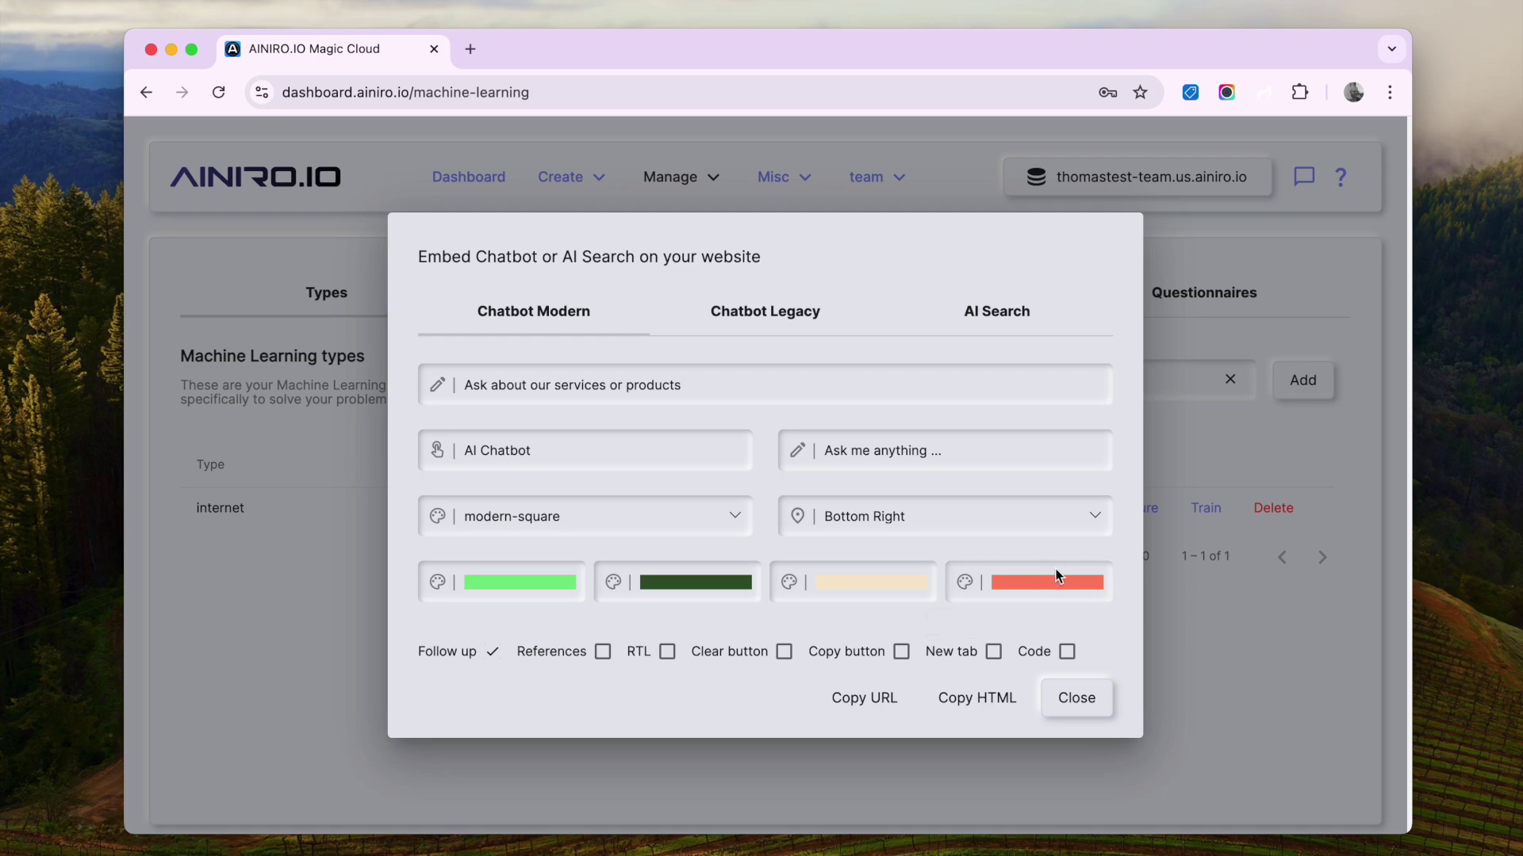
Set the fourth chatbot colour to blue #316fa2 and copy the chatbot's embed HTML
{"action": "left_click", "coordinate": [1032, 581]}
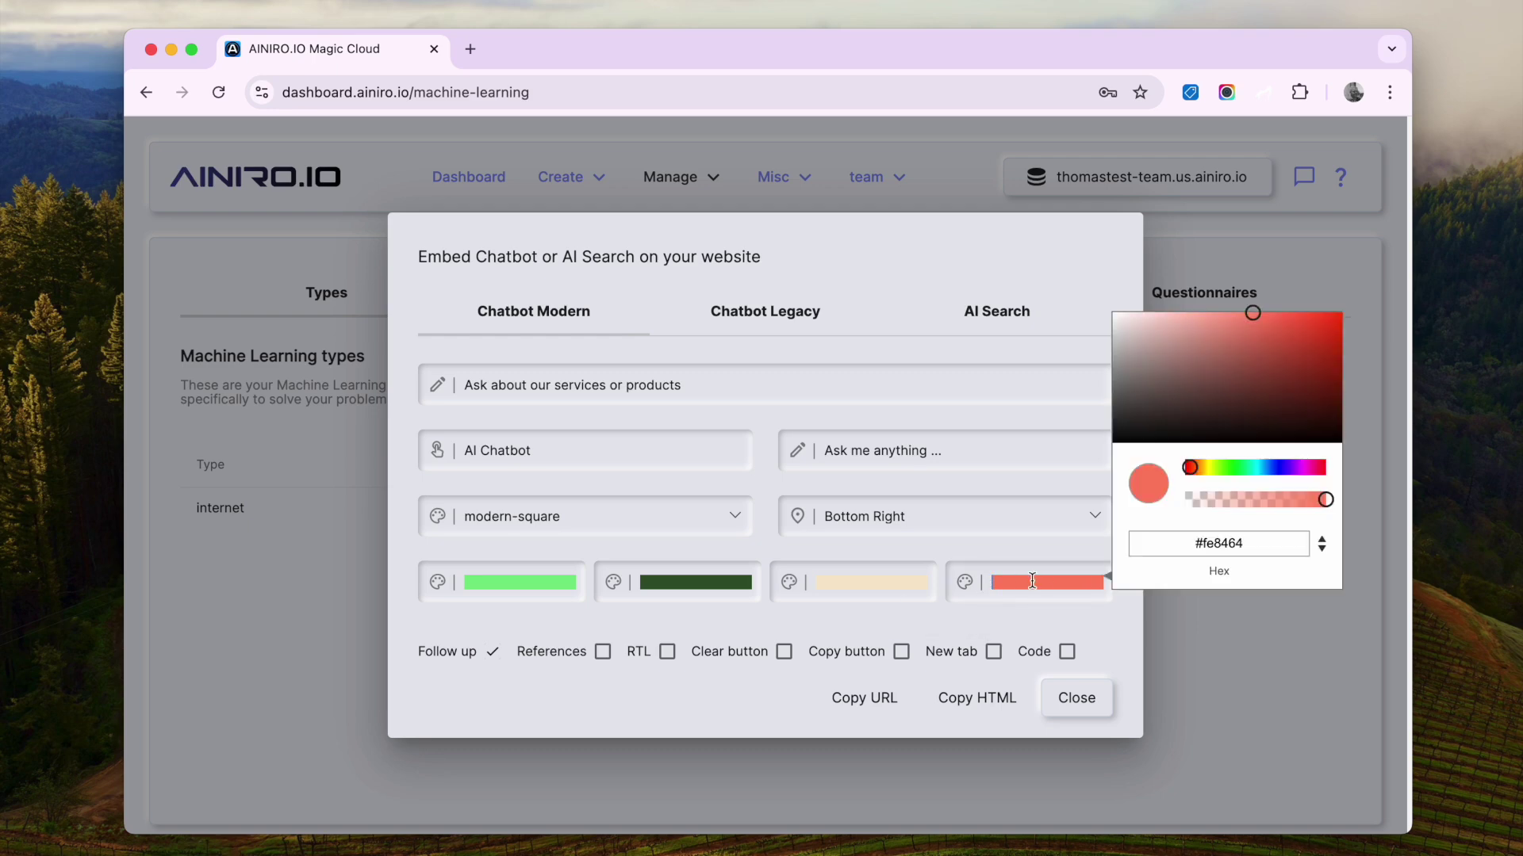
{"action": "left_click", "coordinate": [1265, 468]}
{"action": "left_click", "coordinate": [1272, 360]}
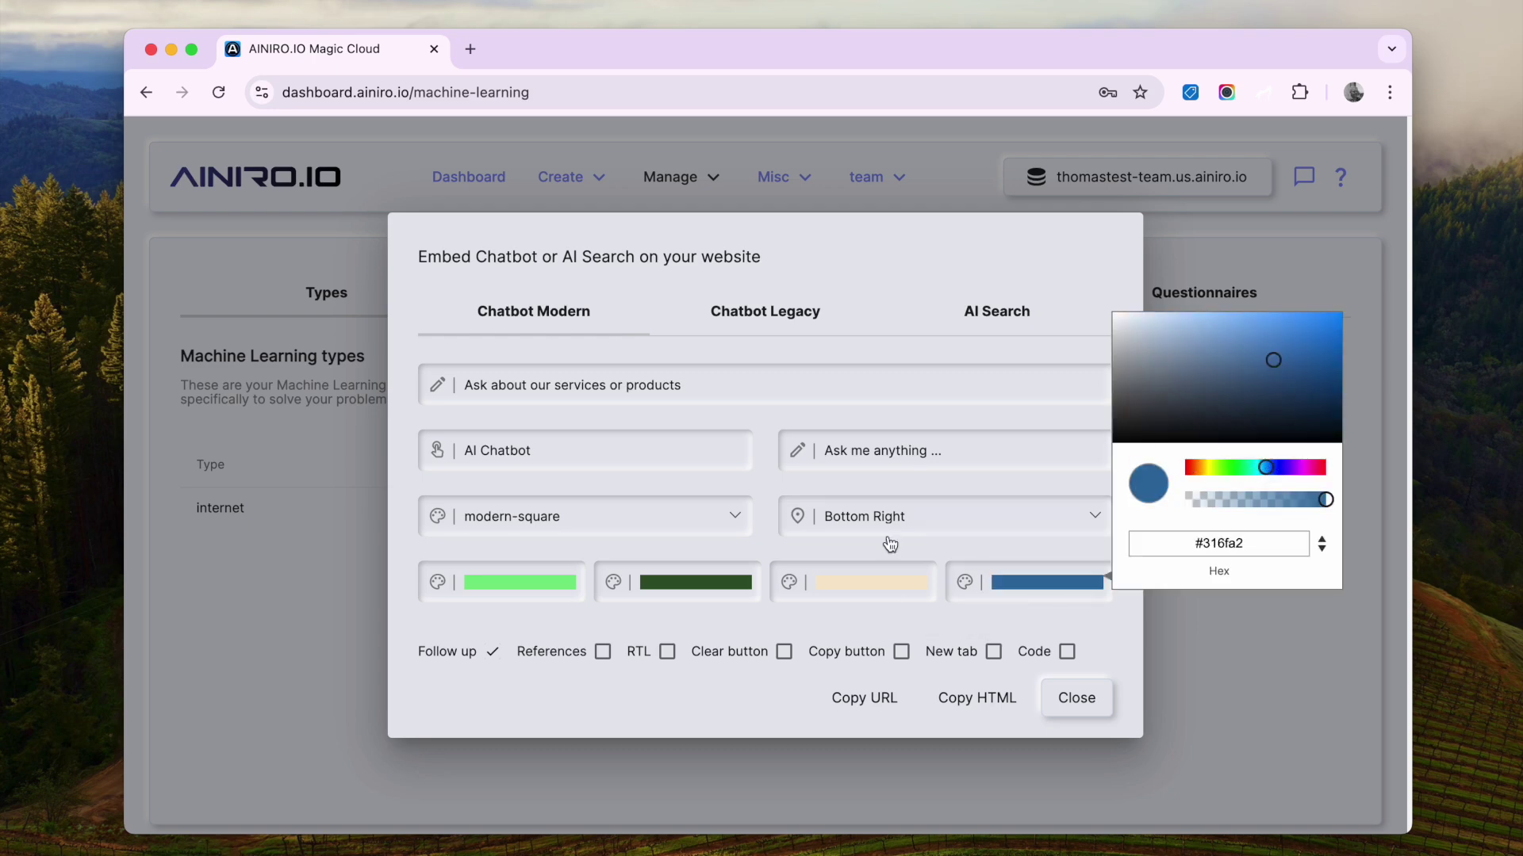
{"action": "left_click", "coordinate": [761, 626]}
{"action": "left_click", "coordinate": [977, 699]}
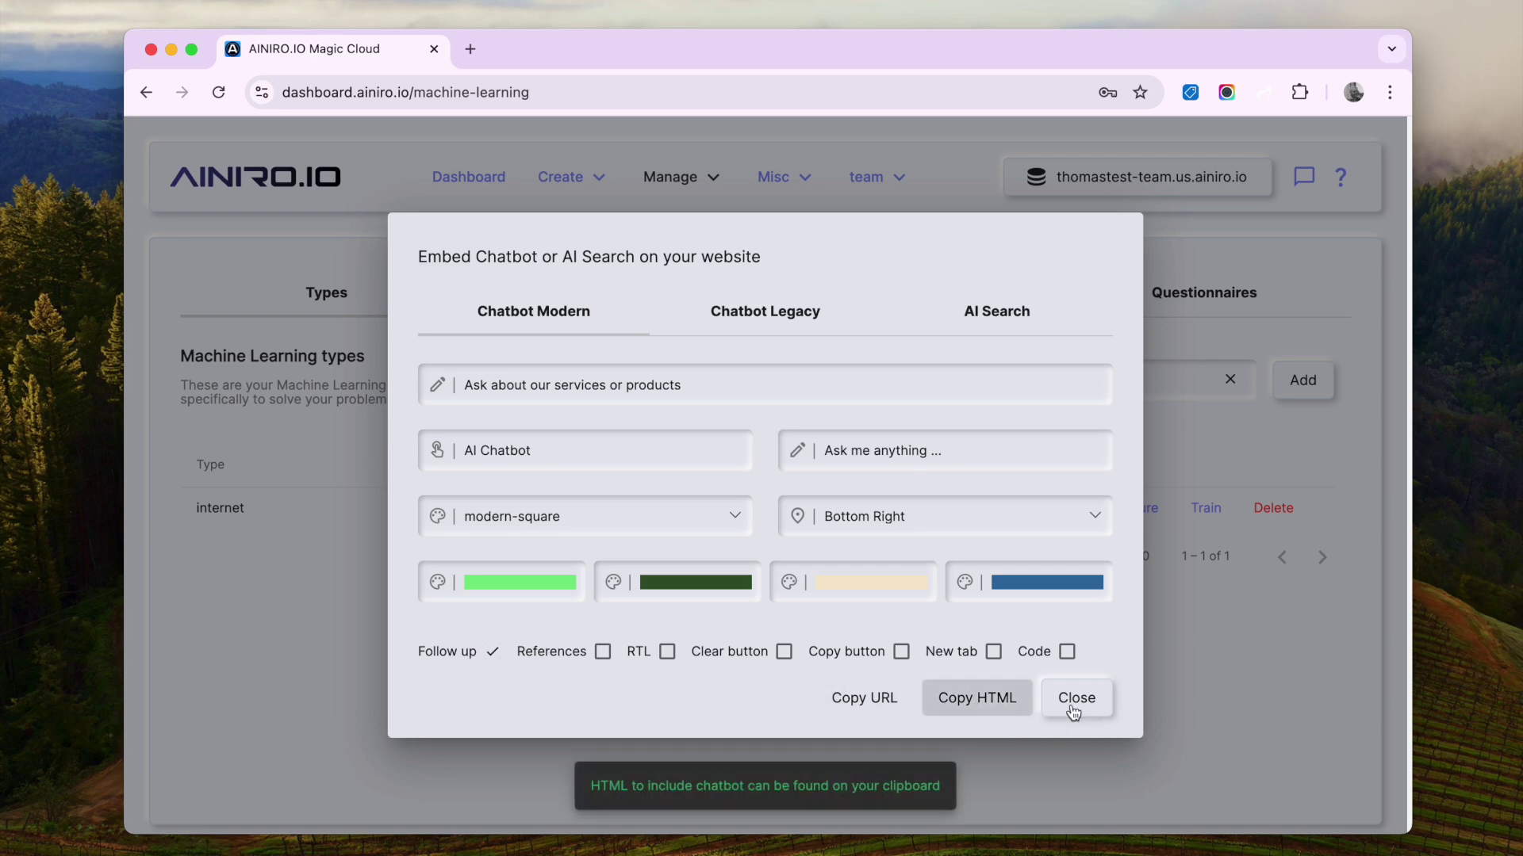
Close the chatbot embed settings and, in Hyper IDE, create a new file named internet.html in the /etc/www/ folder
{"action": "left_click", "coordinate": [1077, 697]}
{"action": "left_click", "coordinate": [573, 174]}
{"action": "left_click", "coordinate": [564, 325]}
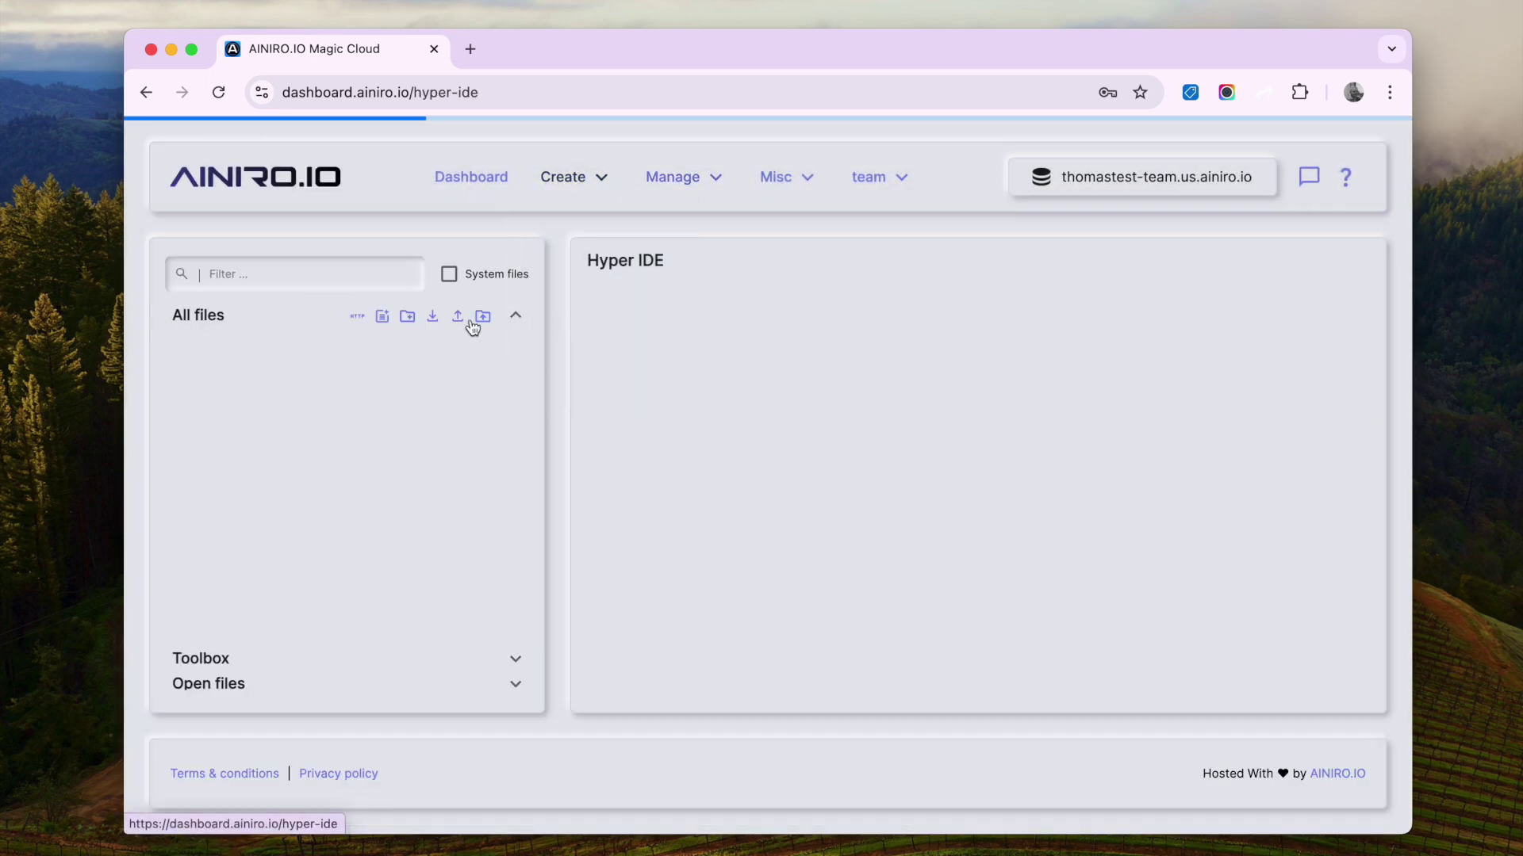
{"action": "left_click", "coordinate": [238, 340]}
{"action": "left_click", "coordinate": [238, 591]}
{"action": "left_click", "coordinate": [384, 317]}
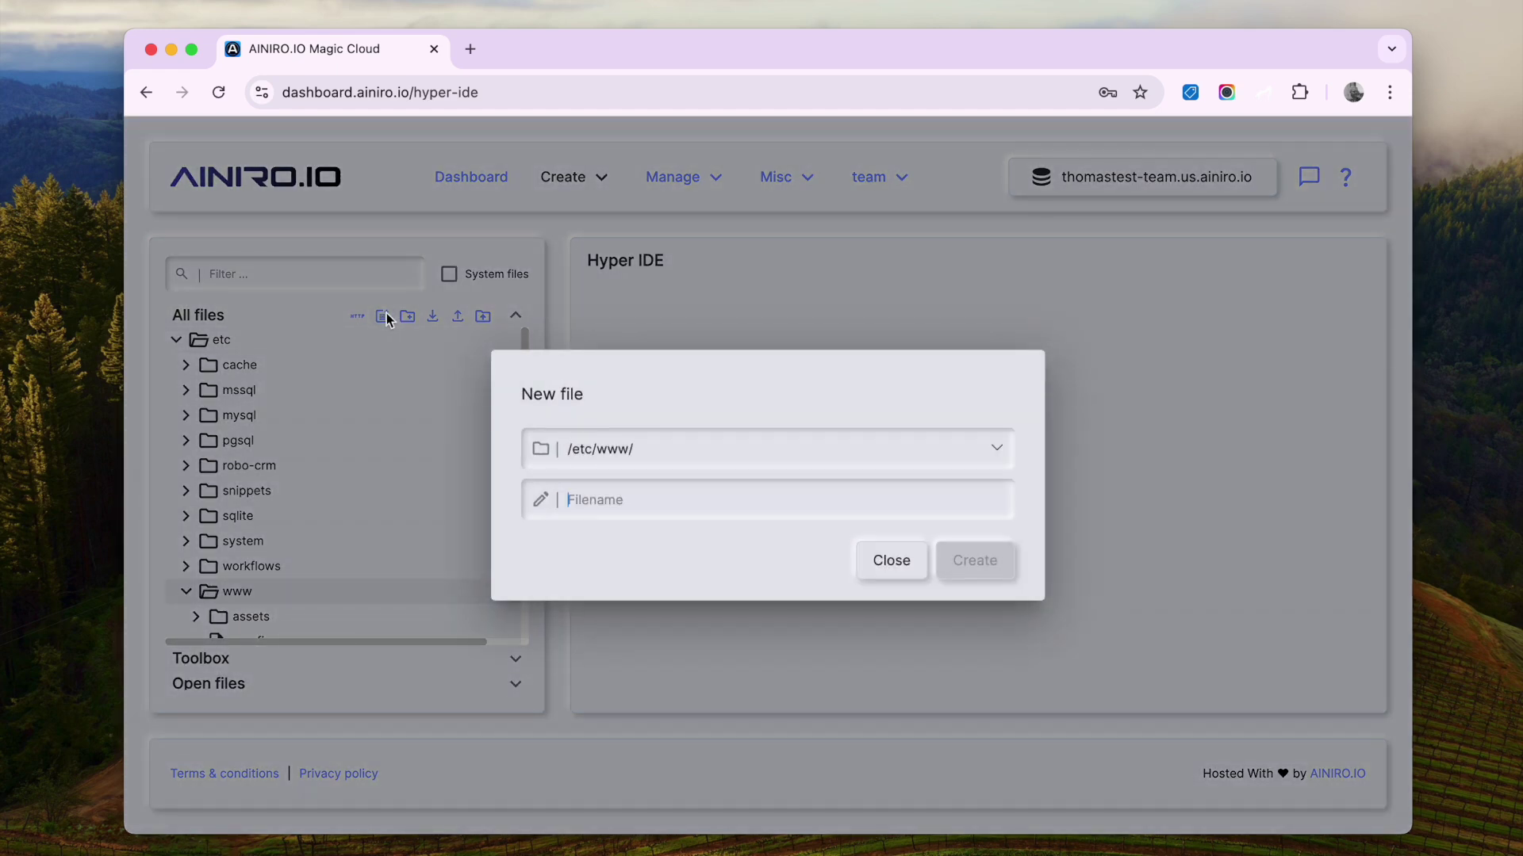
{"action": "type", "text": "internet.html"}
{"action": "key", "text": "Return"}
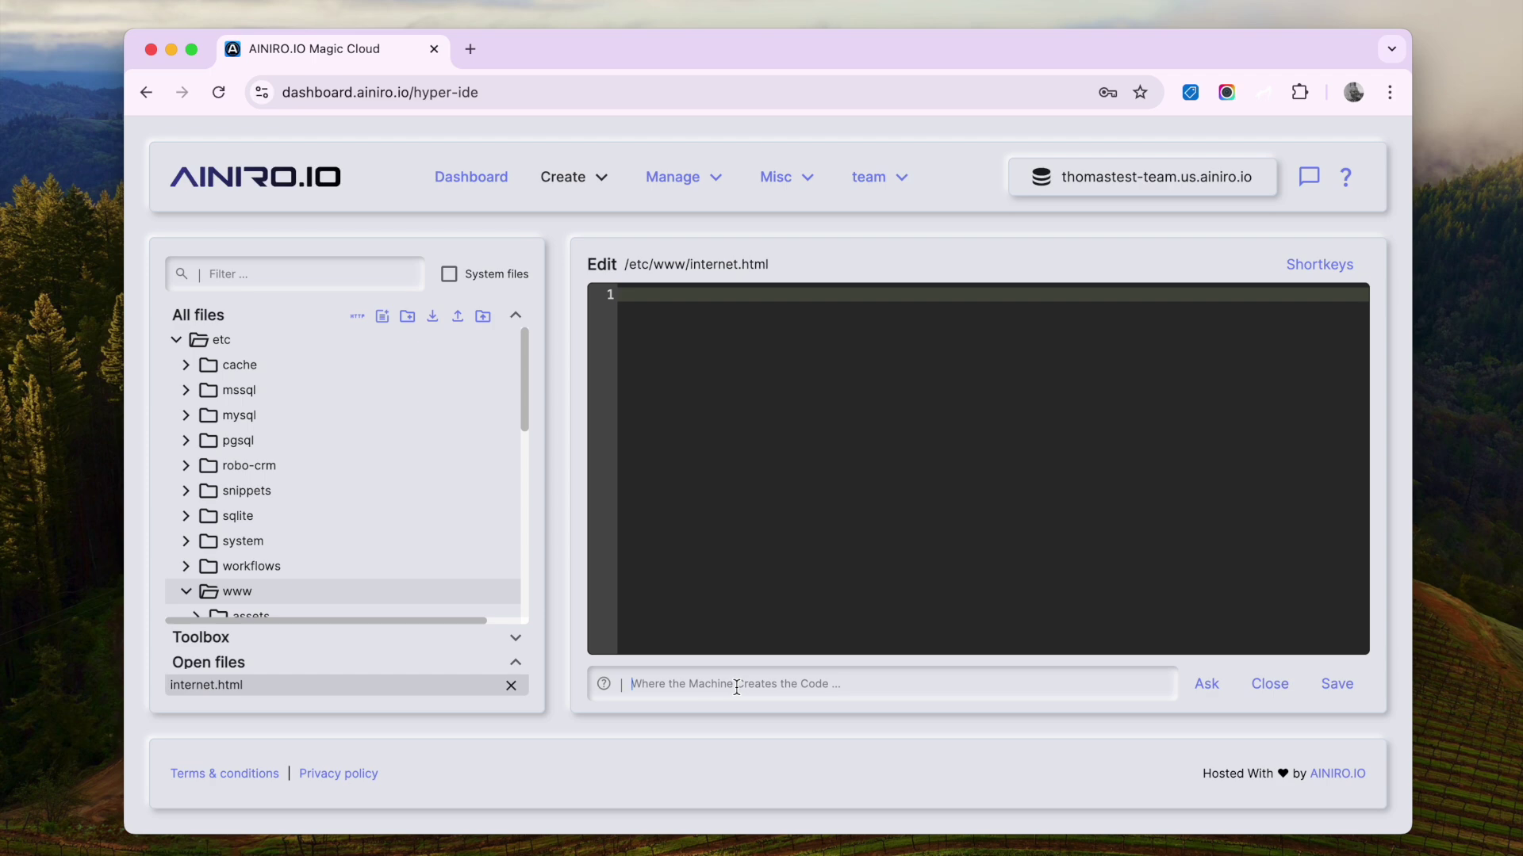
Have the AI create an HTML page in internet.html, then paste the copied chatbot script before the closing body tag and save
{"action": "type", "text": "create an html"}
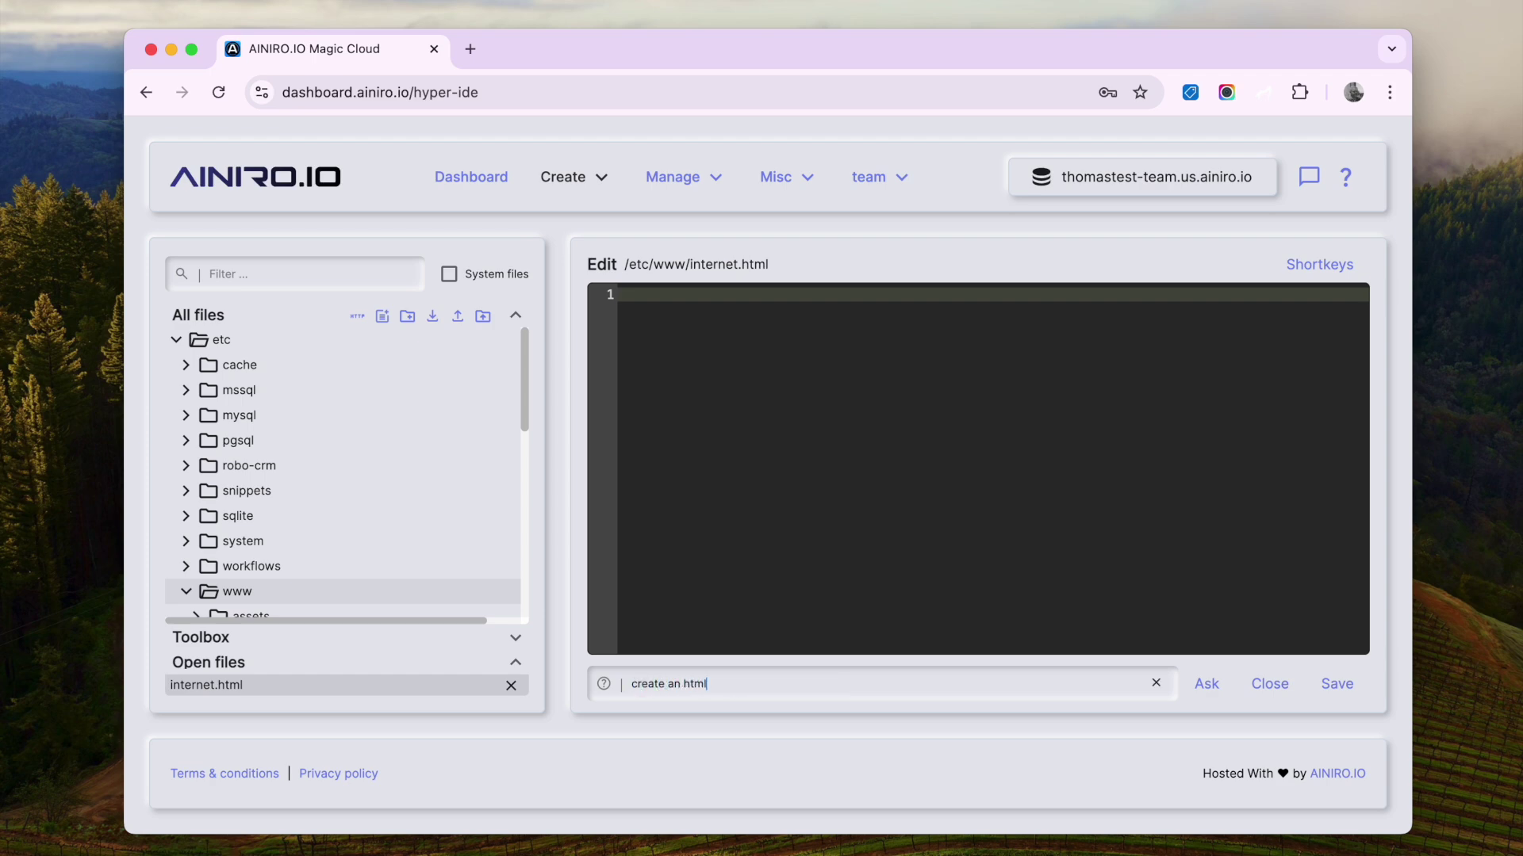
{"action": "key", "text": "Return"}
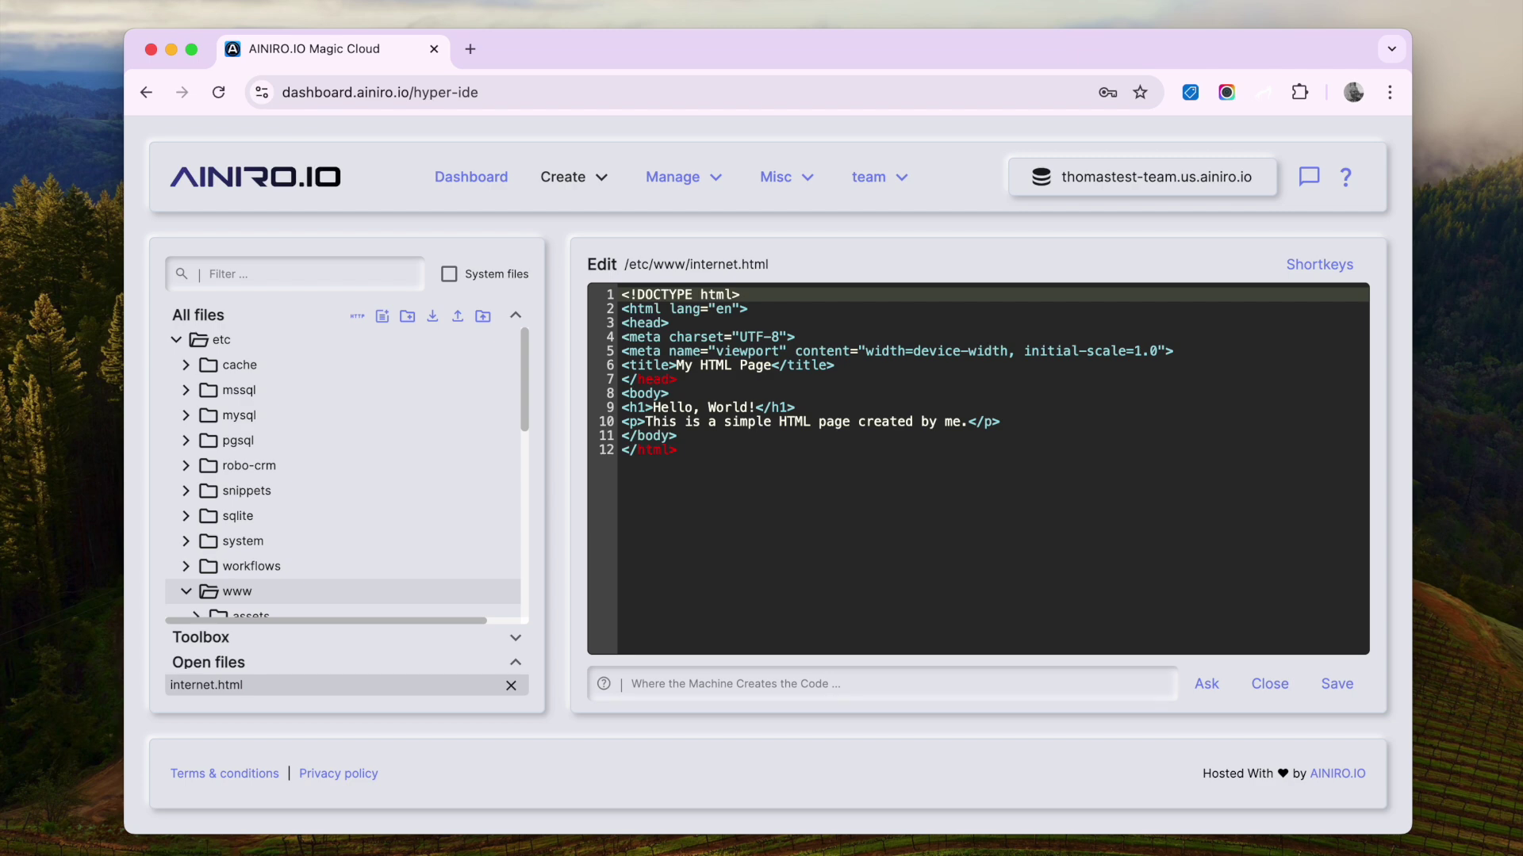
{"action": "left_click", "coordinate": [1019, 422]}
{"action": "key", "text": "Return"}
{"action": "key", "text": "super+v"}
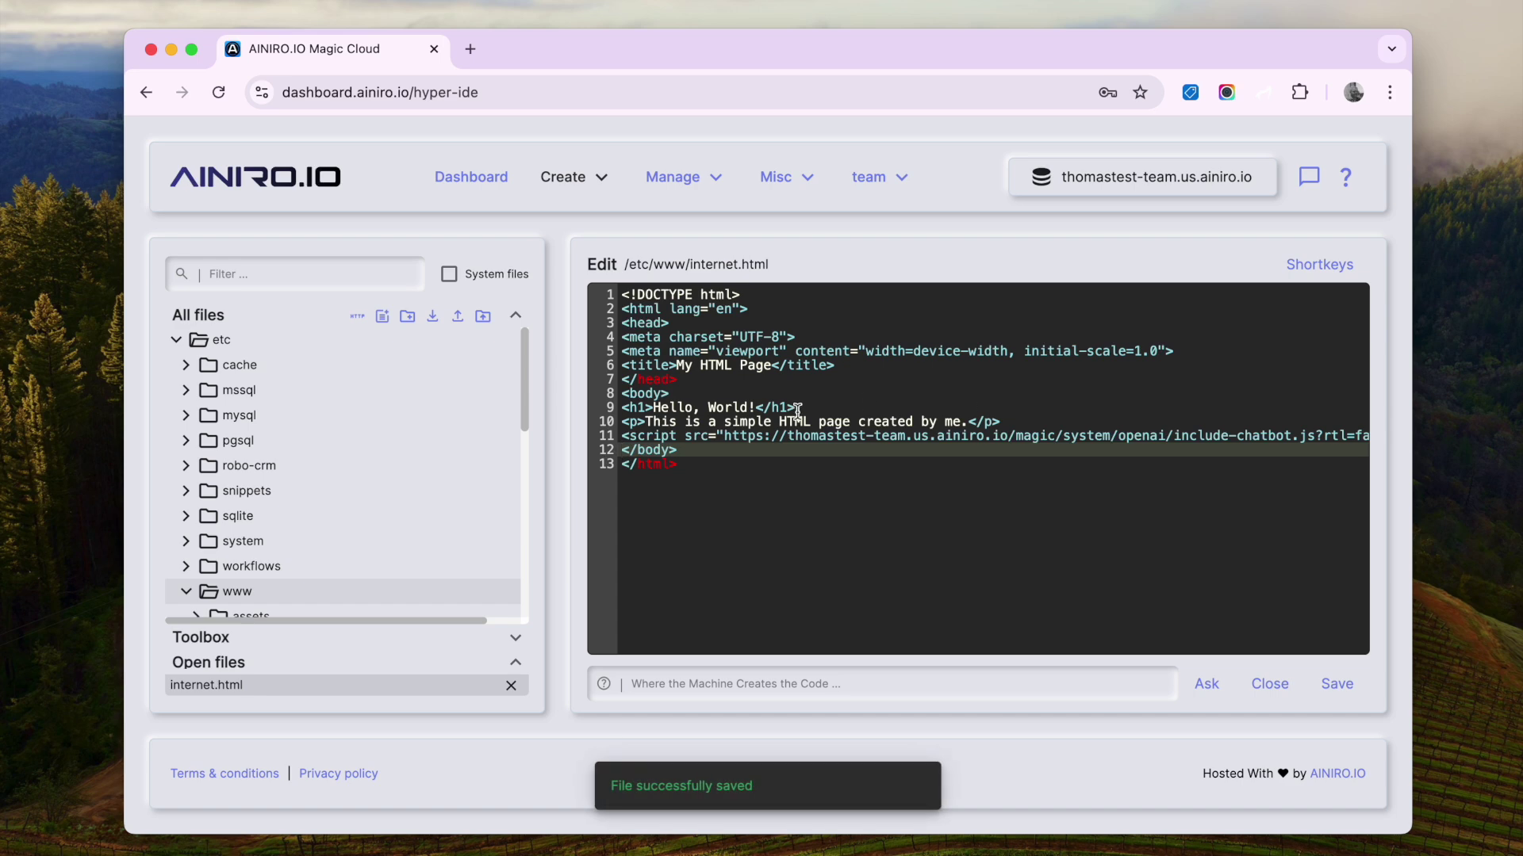
Preview internet.html from the www folder in the browser and open its embedded AI chatbot
{"action": "scroll", "coordinate": [418, 503], "scroll_direction": "down", "scroll_amount": 5}
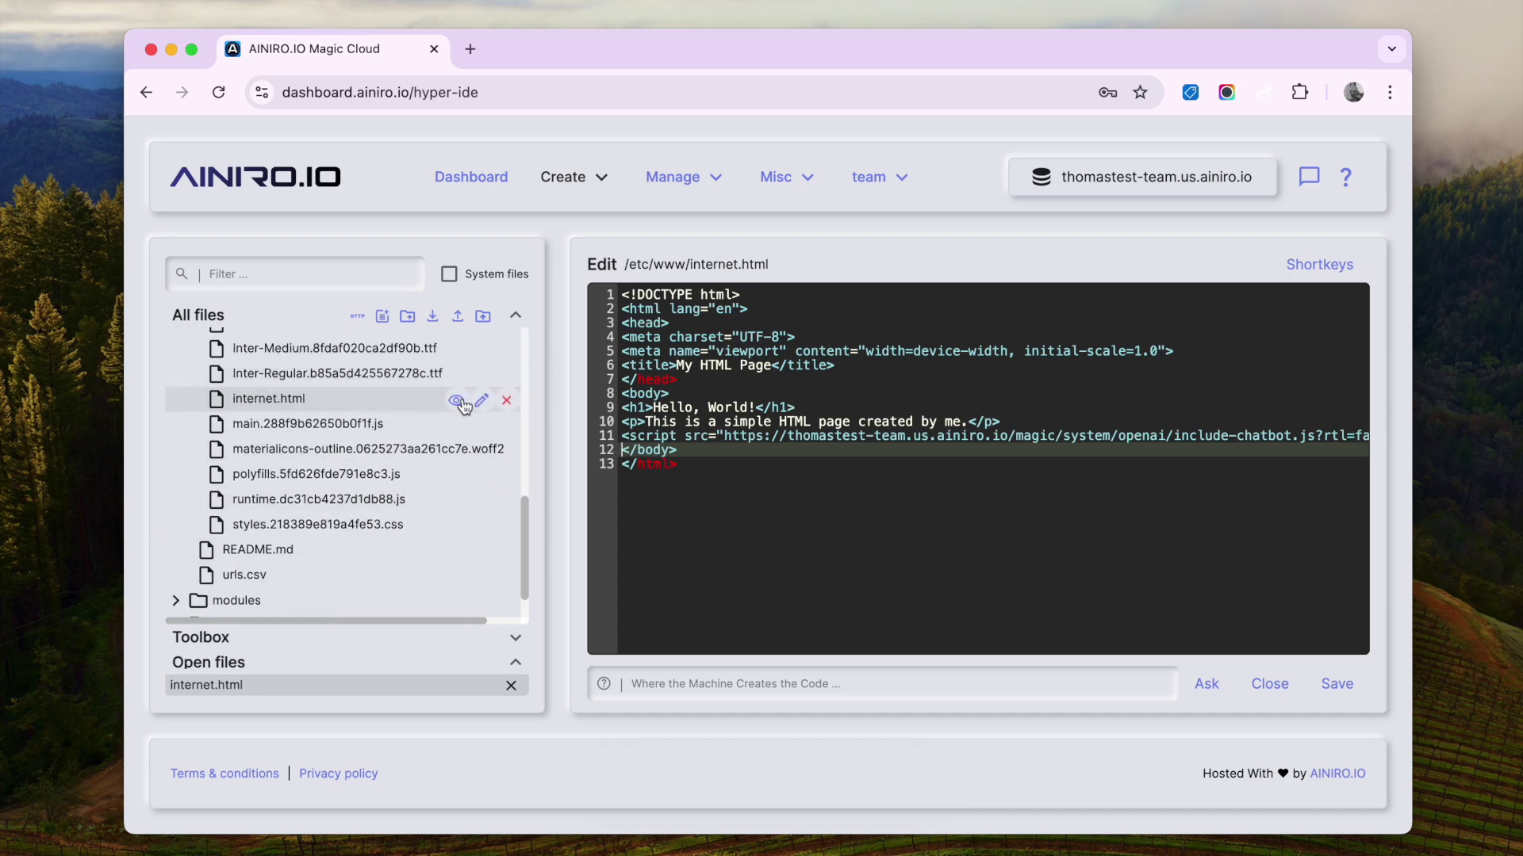
{"action": "left_click", "coordinate": [456, 401]}
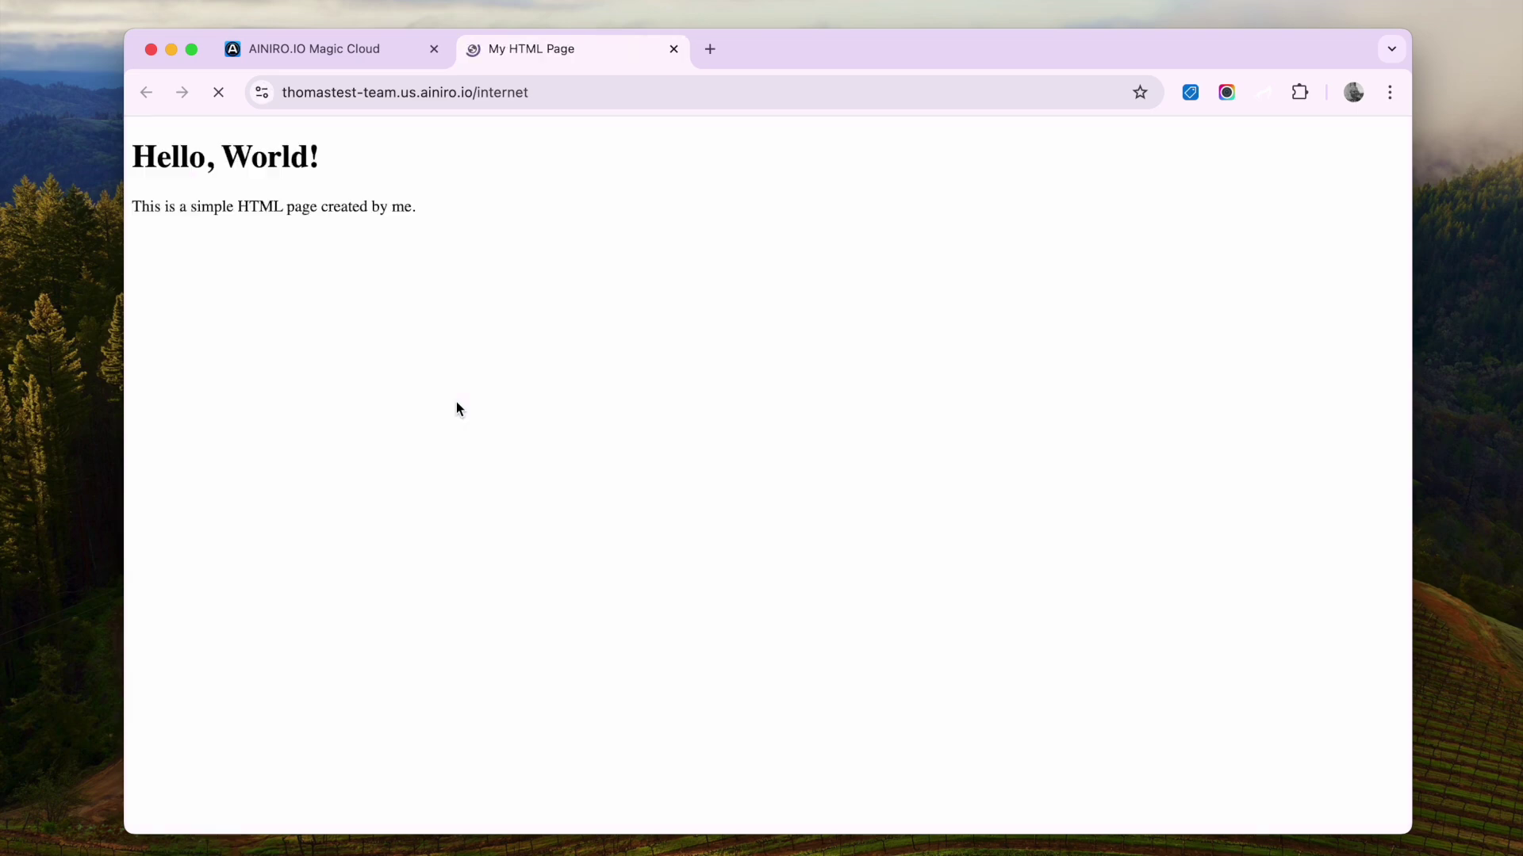
{"action": "left_click", "coordinate": [1316, 809]}
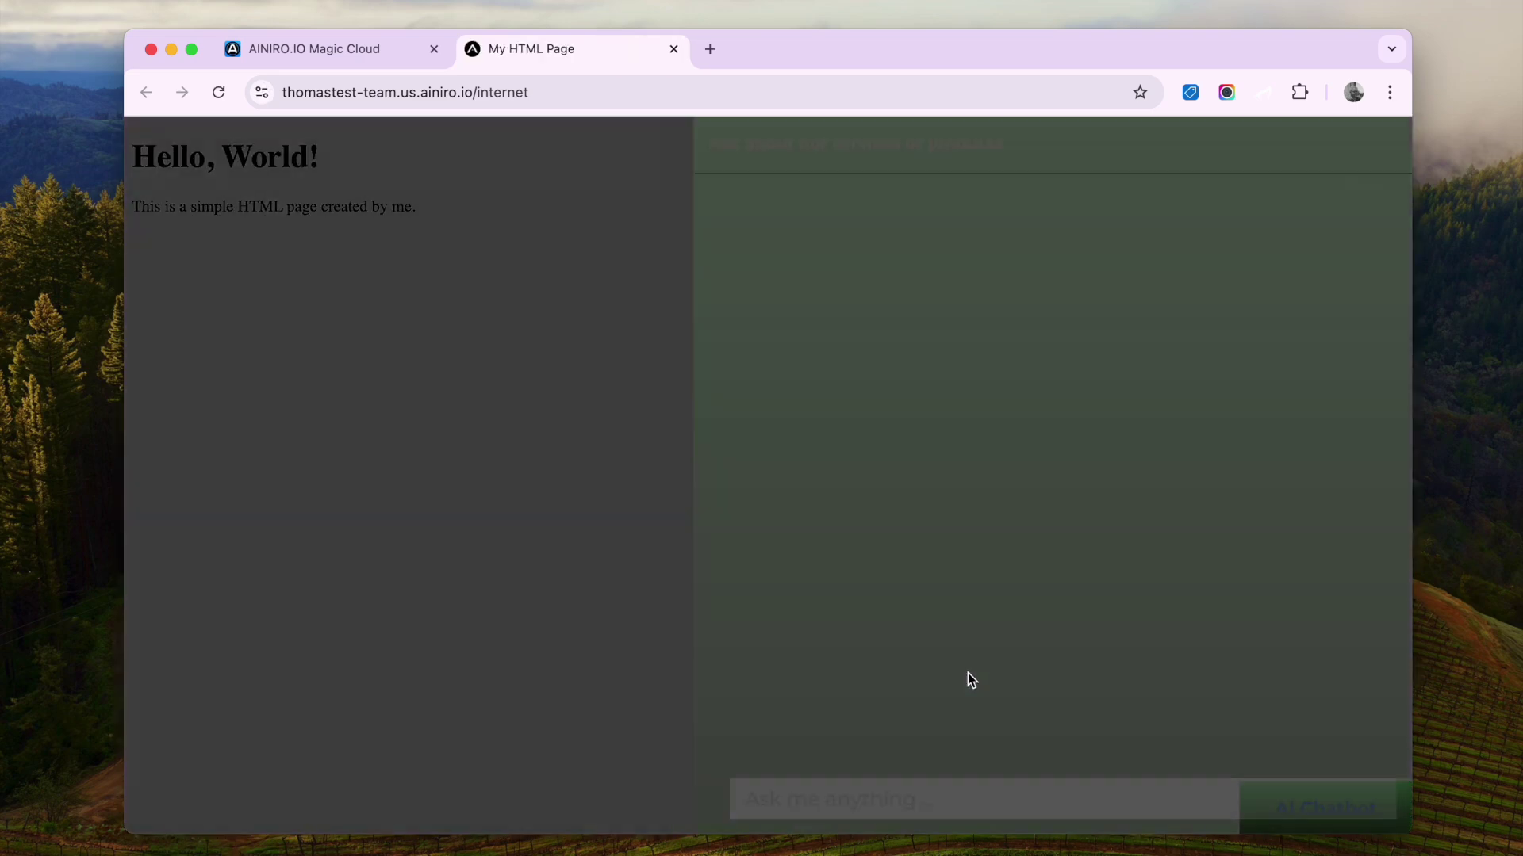
Ask the chatbot "Scrape the internet for the latest news related to OpenAI, return only URLs. Return 20 URLs"
{"action": "left_click", "coordinate": [819, 795]}
{"action": "type", "text": "Scrape the intetnet for"}
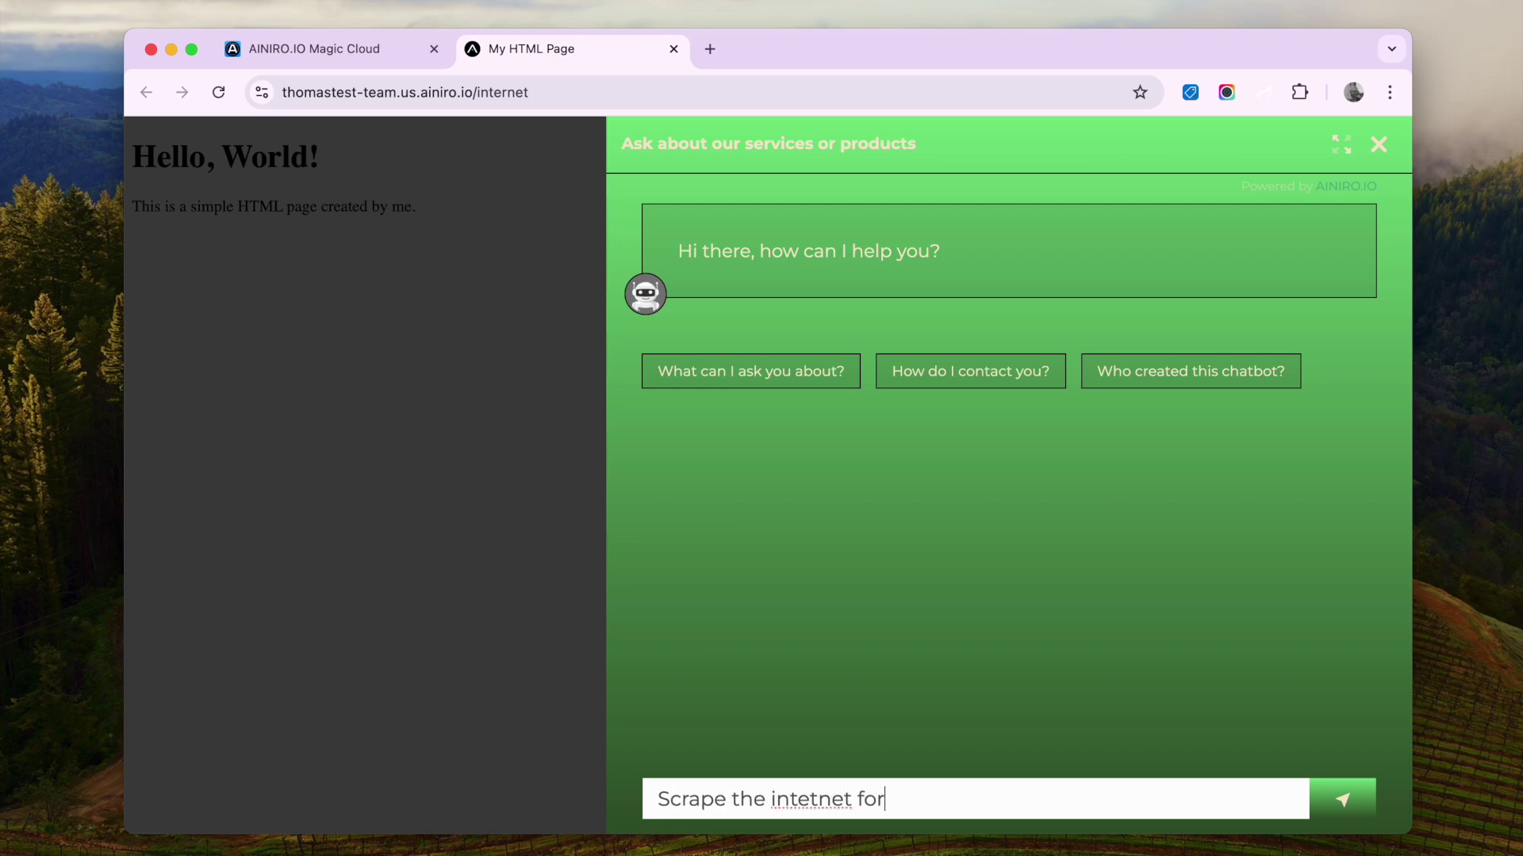
{"action": "key", "text": "alt+shift+Left"}
{"action": "key", "text": "alt+shift+Left"}
{"action": "key", "text": "alt+shift+Left"}
{"action": "key", "text": "alt+shift+Right"}
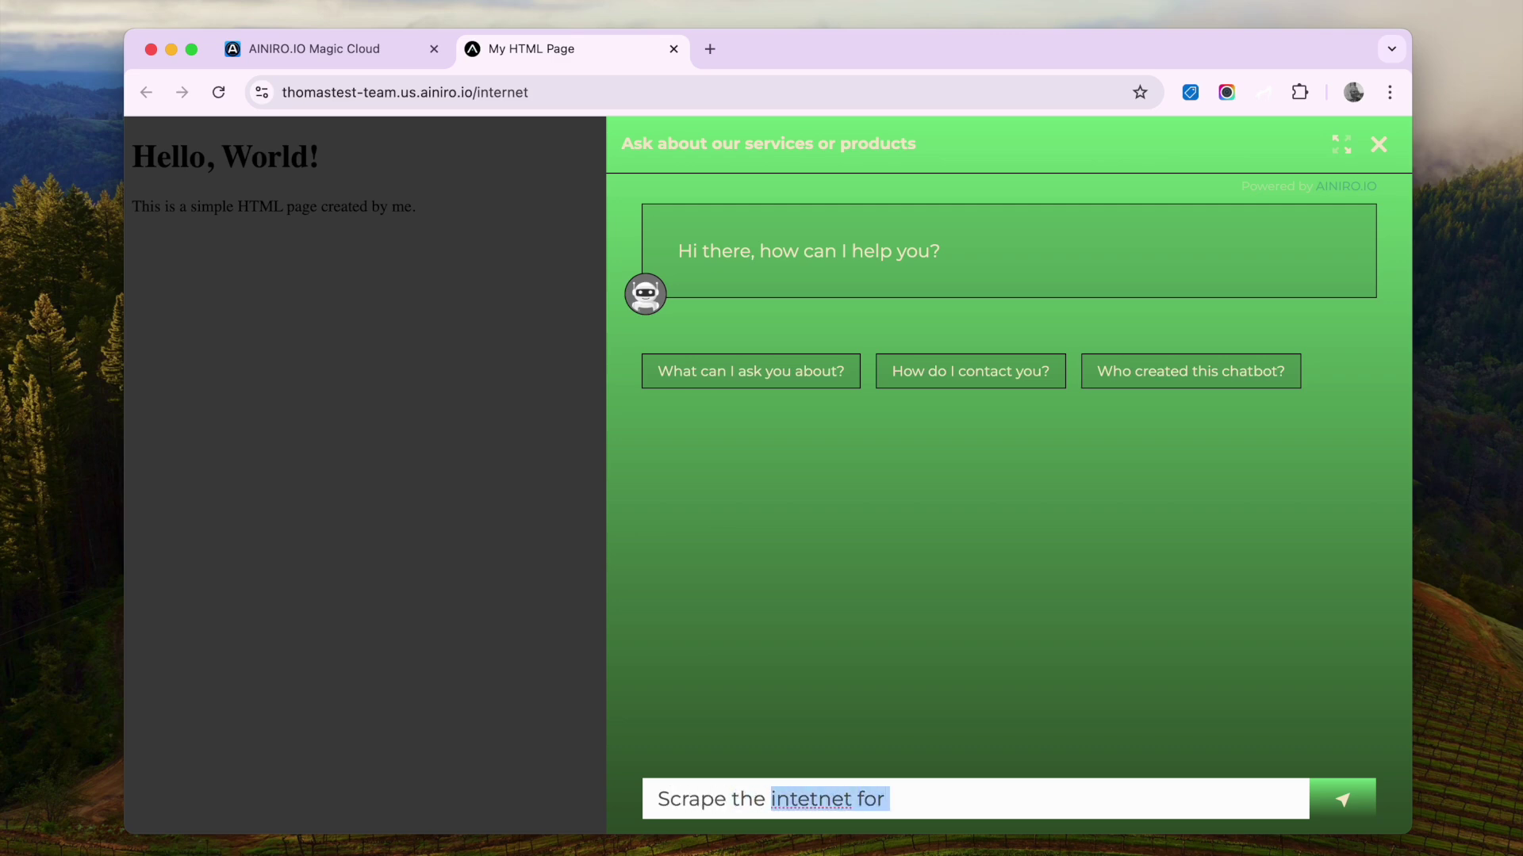
{"action": "type", "text": "internet for the latest news related to"}
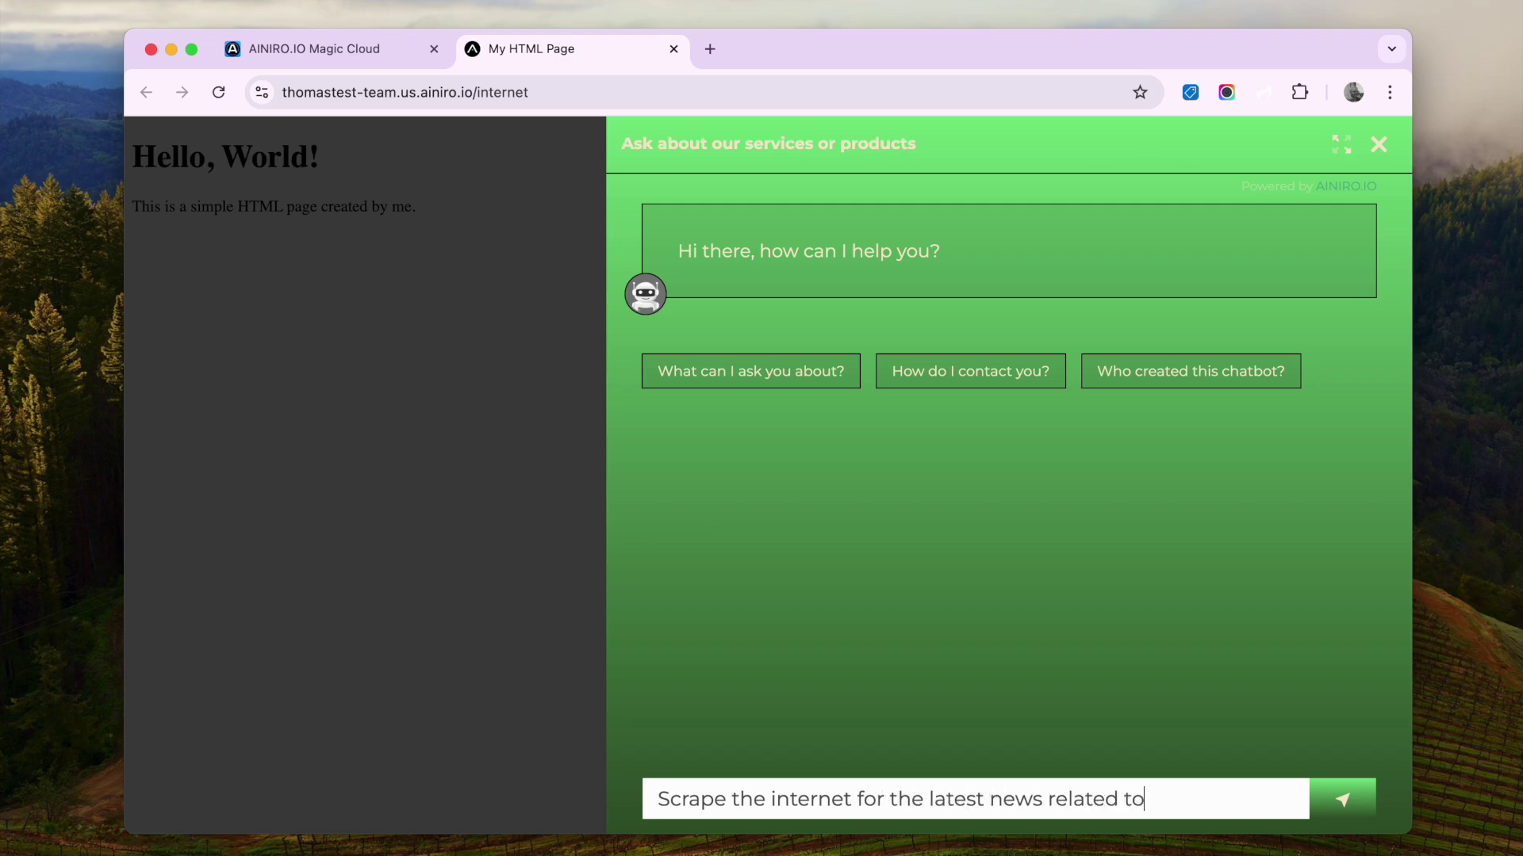
{"action": "type", "text": " OpenAI, return only URLs"}
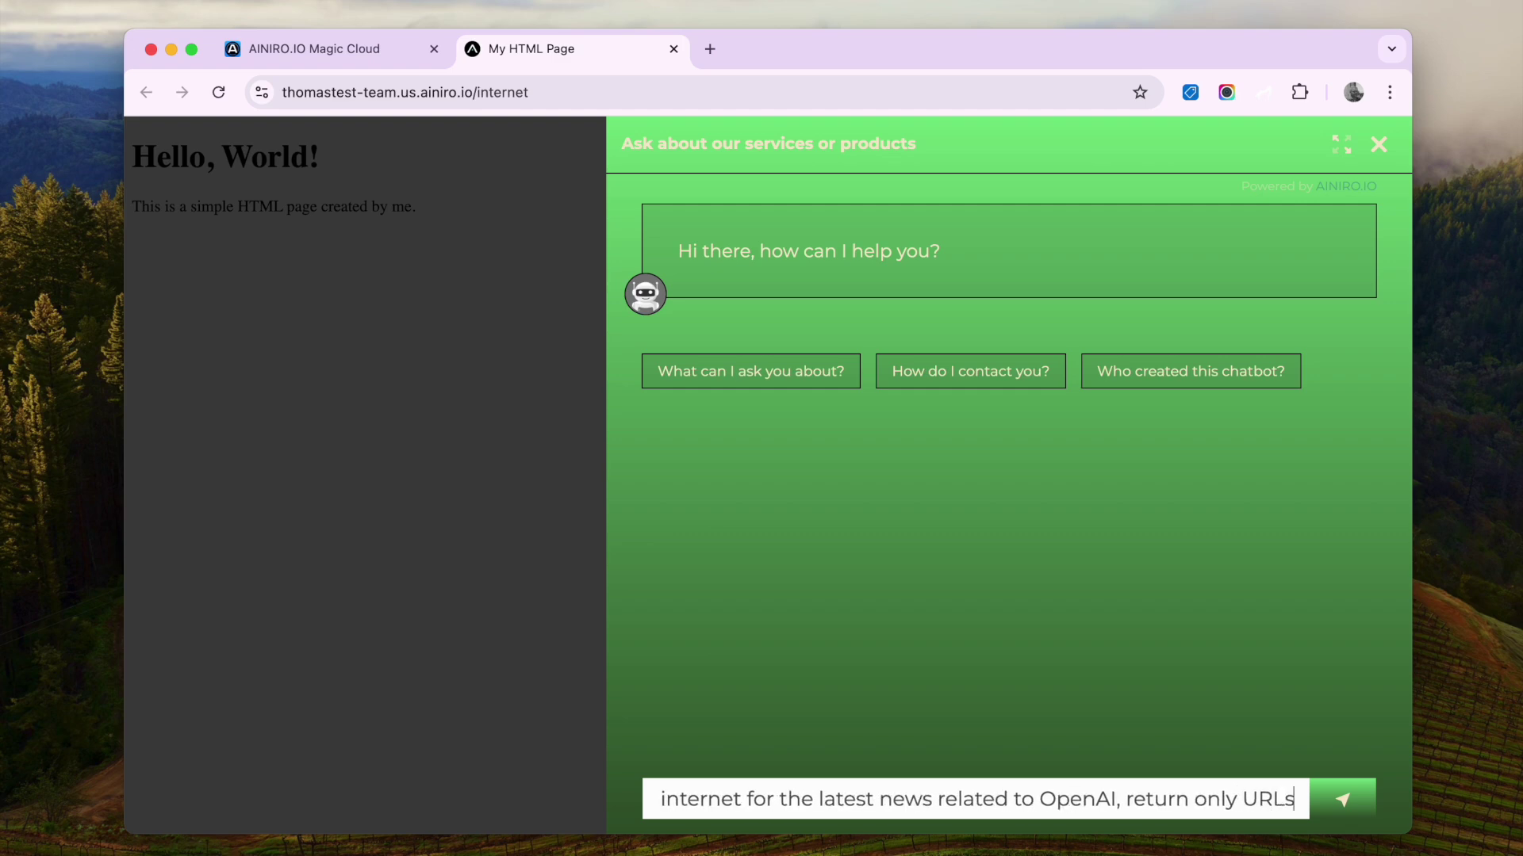
{"action": "type", "text": ". Return 20 URLs"}
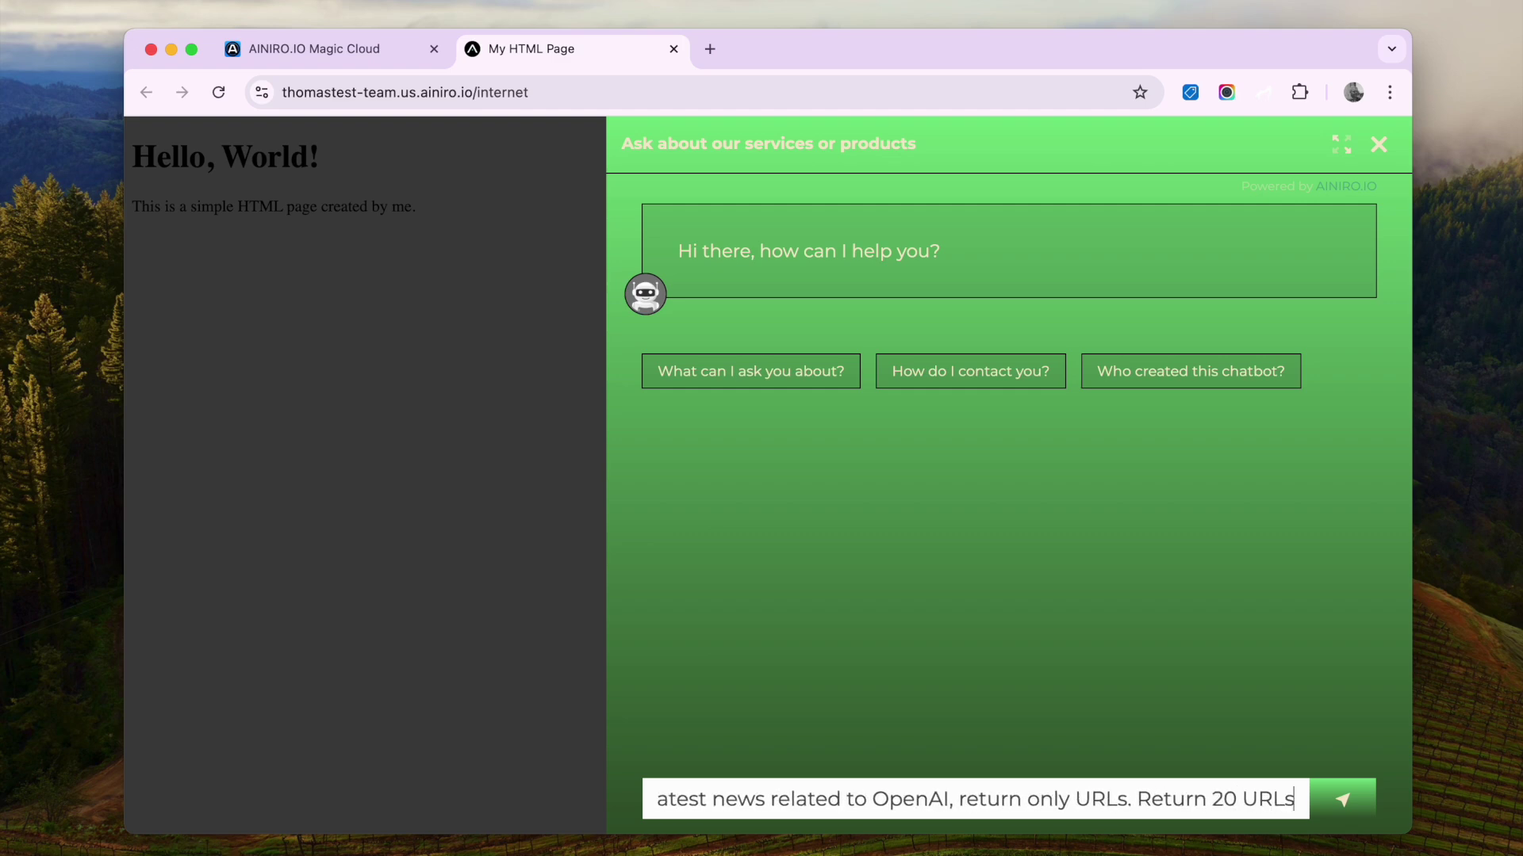
{"action": "key", "text": "Return"}
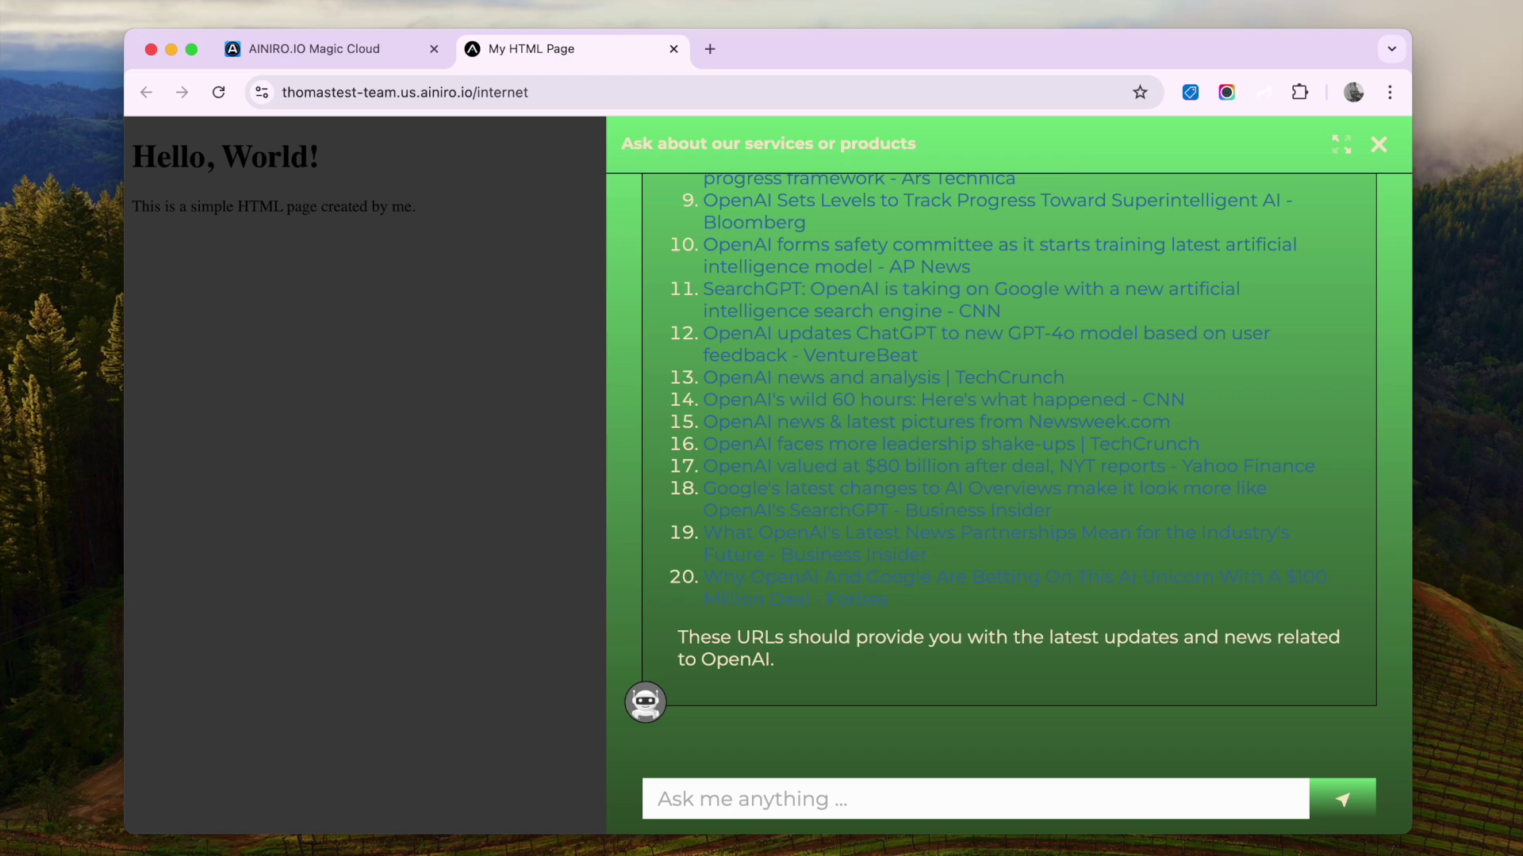
Ask the chatbot "Scrape link number 2, 3 and 7 and create a summary for me" and review its reply
{"action": "type", "text": "Scrape link number "}
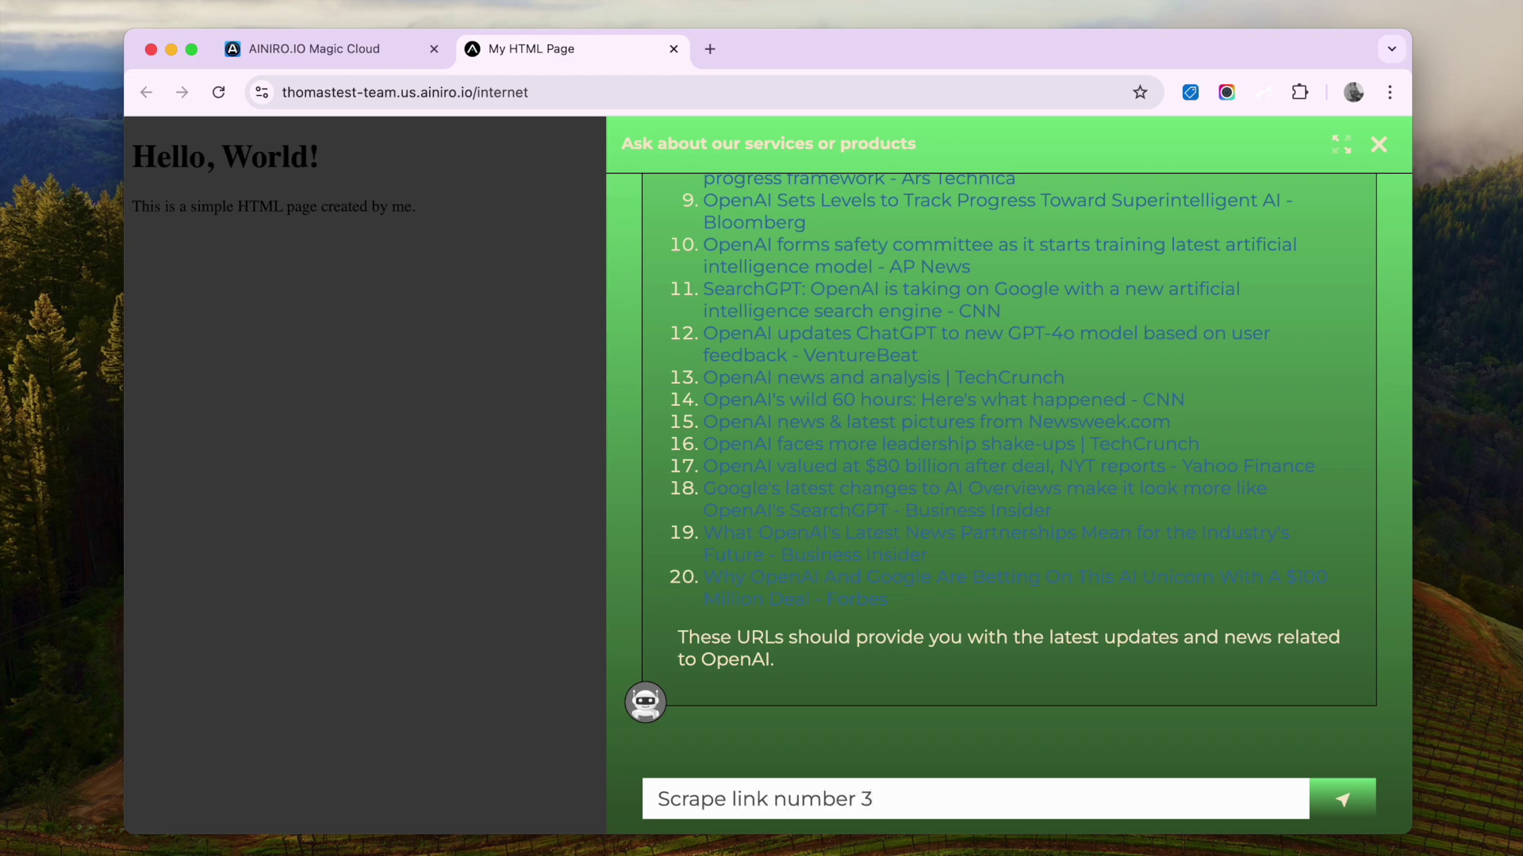
{"action": "type", "text": "2, 3 and 7 and create a s"}
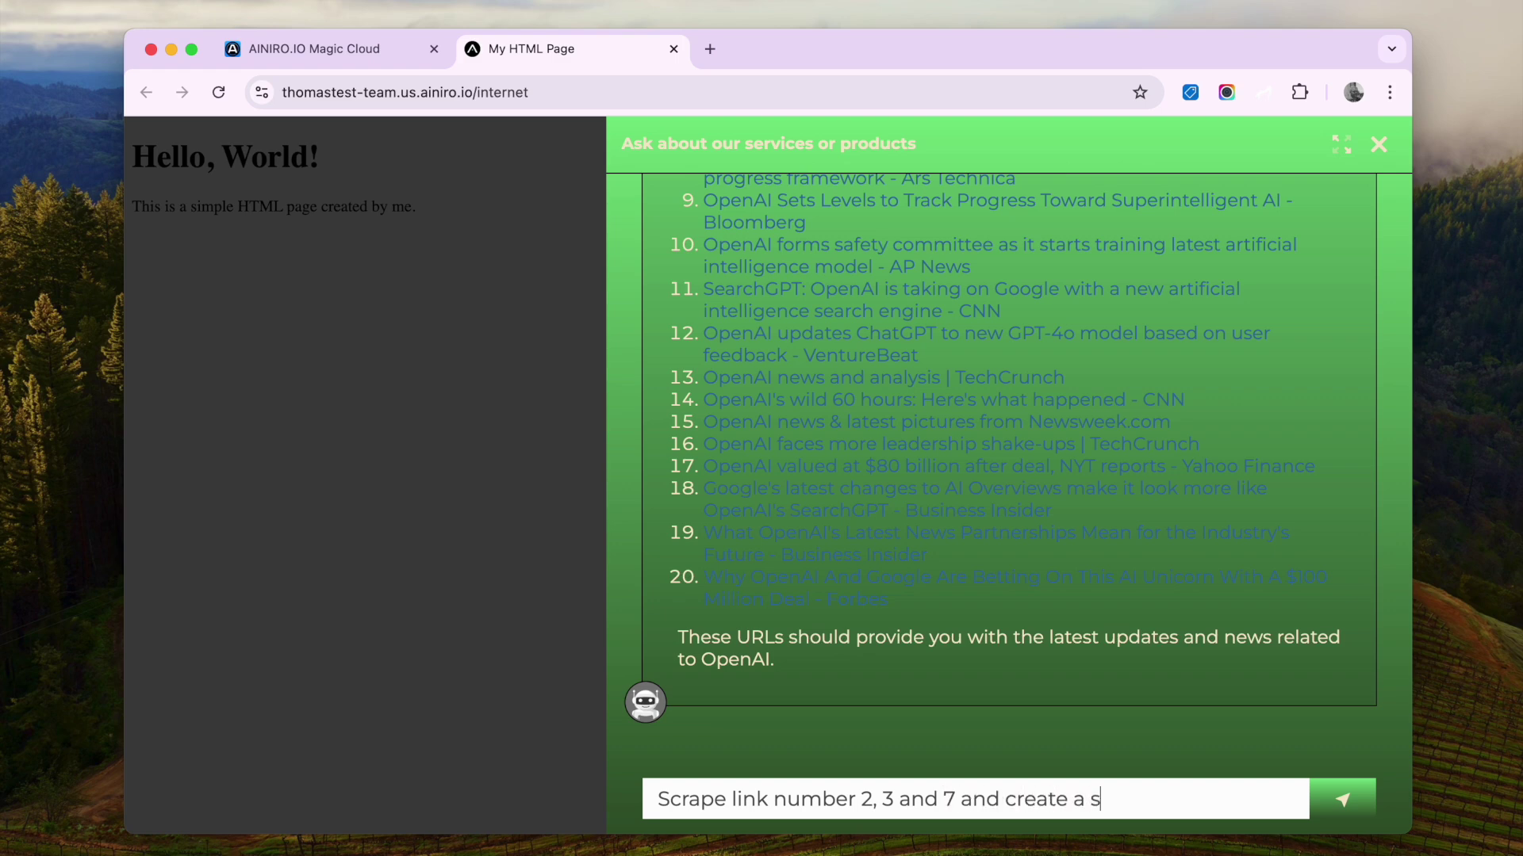
{"action": "type", "text": "ummary for me"}
{"action": "key", "text": "Return"}
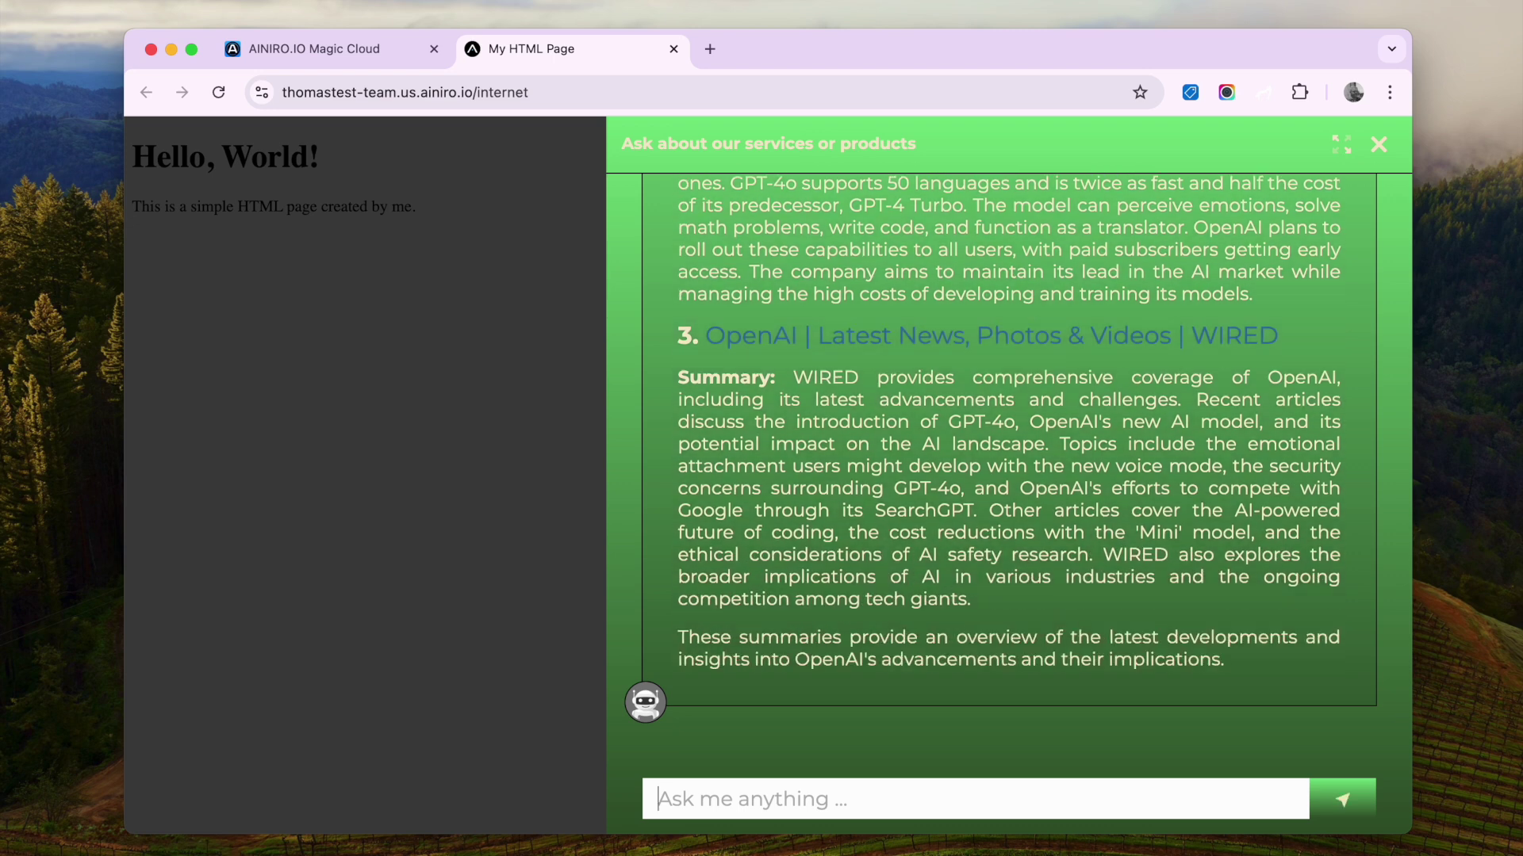
{"action": "scroll", "coordinate": [1044, 558], "scroll_direction": "up", "scroll_amount": 10}
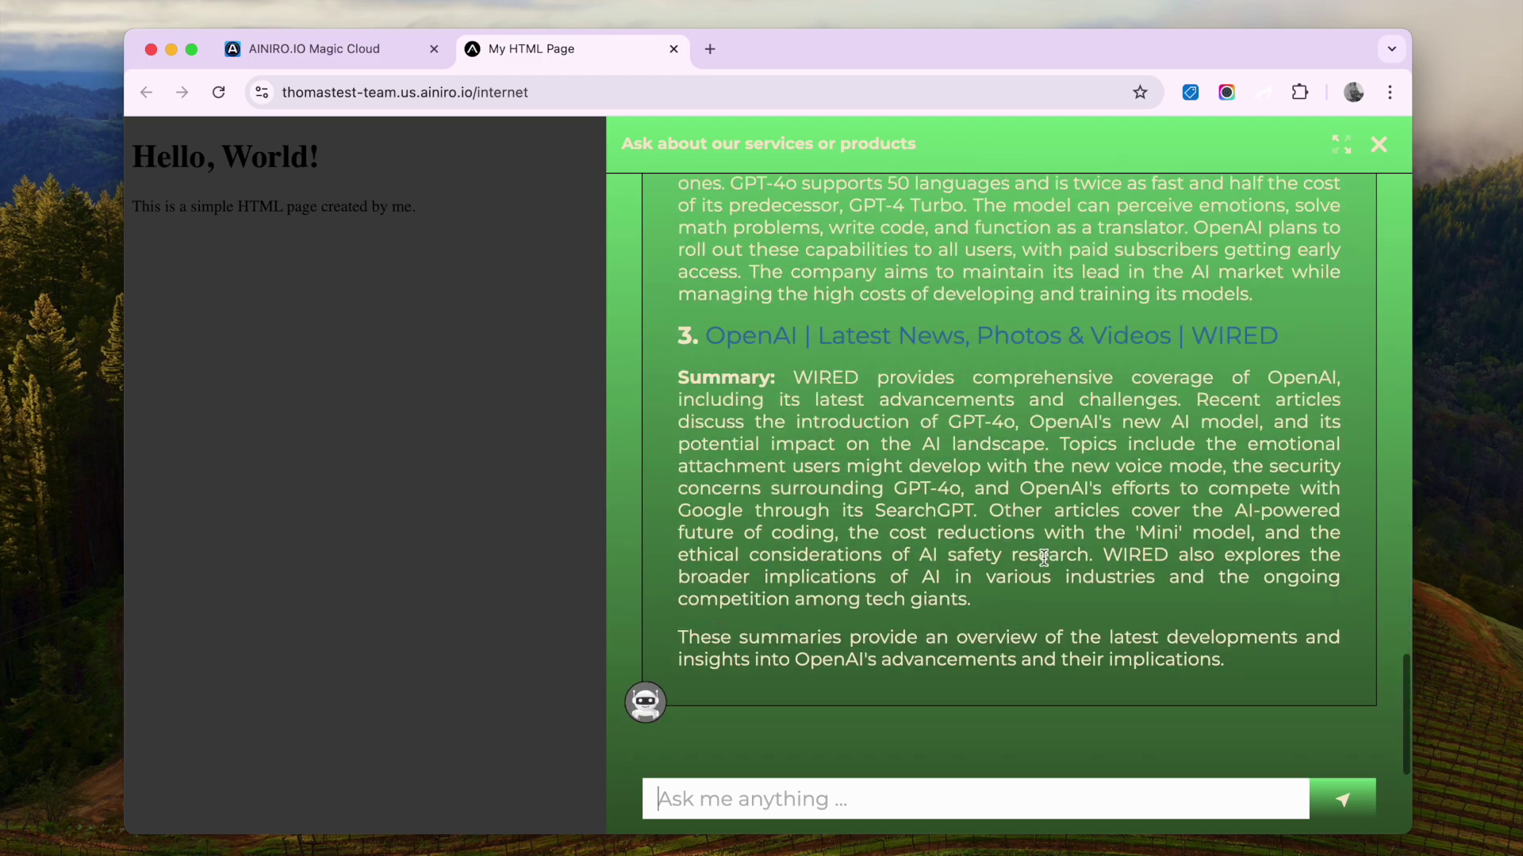